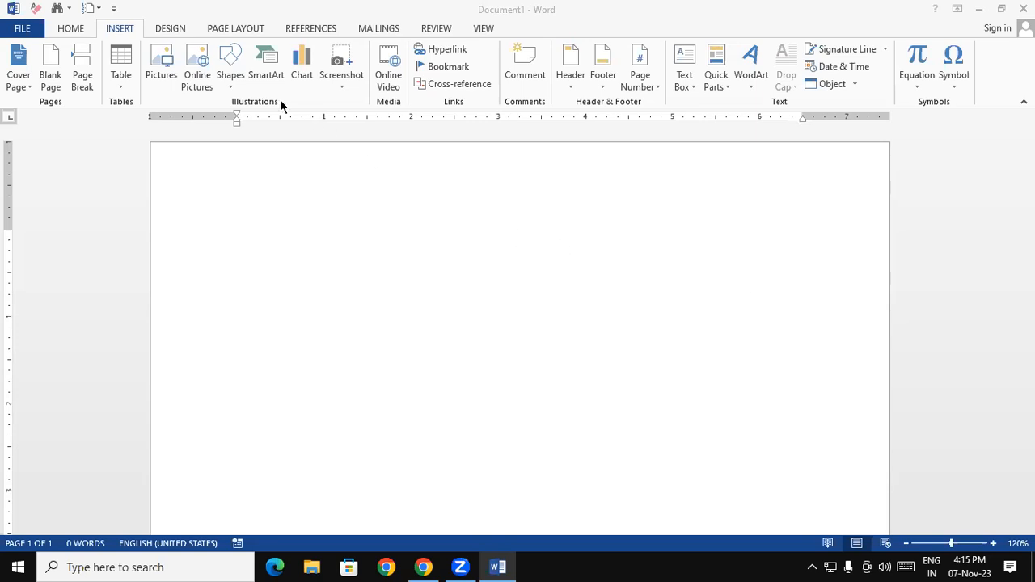
# Insert the dog picture from the Desktop folder into the blank document
pyautogui.click(162, 62)
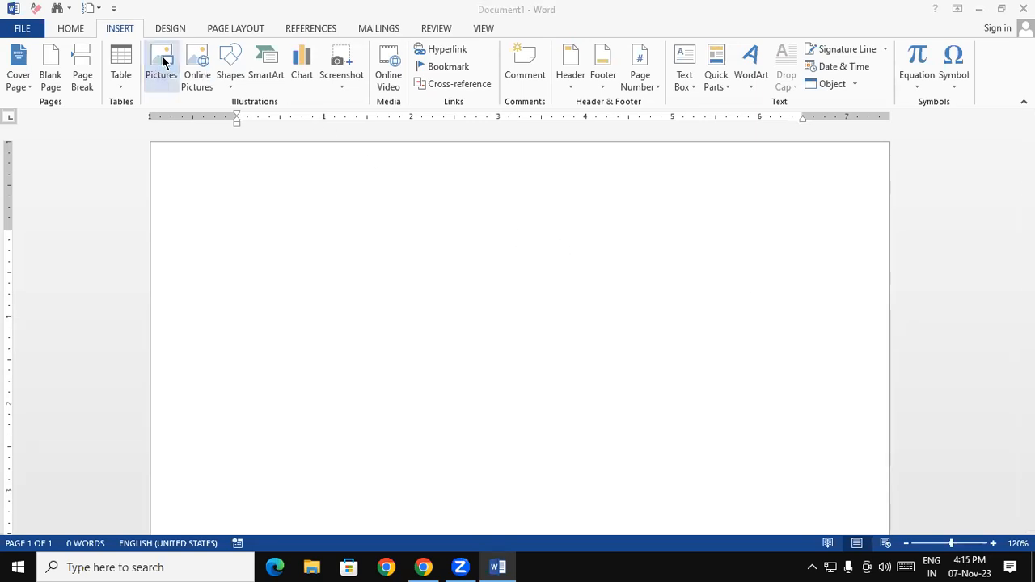
pyautogui.click(220, 217)
pyautogui.doubleClick(318, 216)
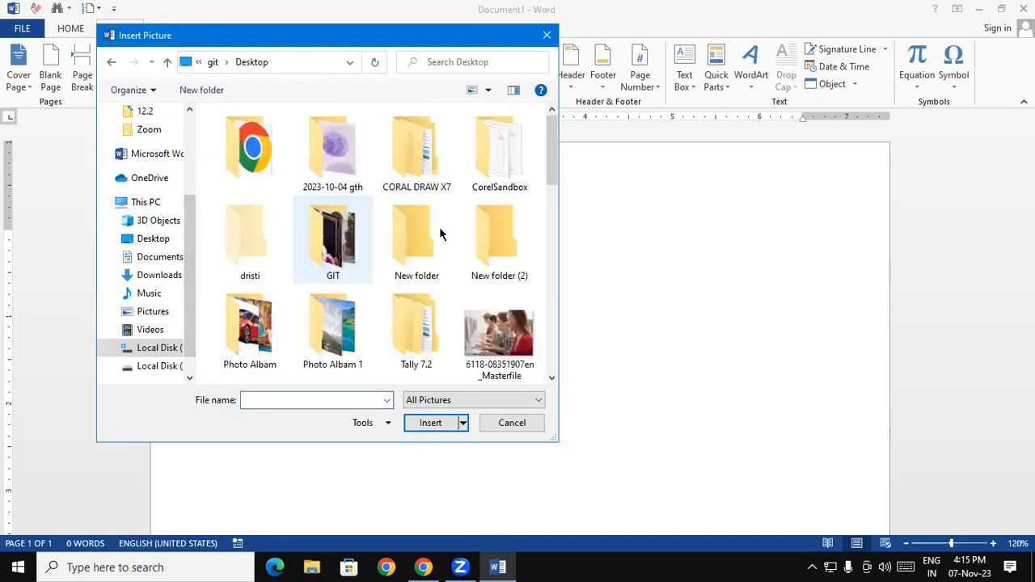
pyautogui.moveTo(553, 152); pyautogui.dragTo(564, 194)
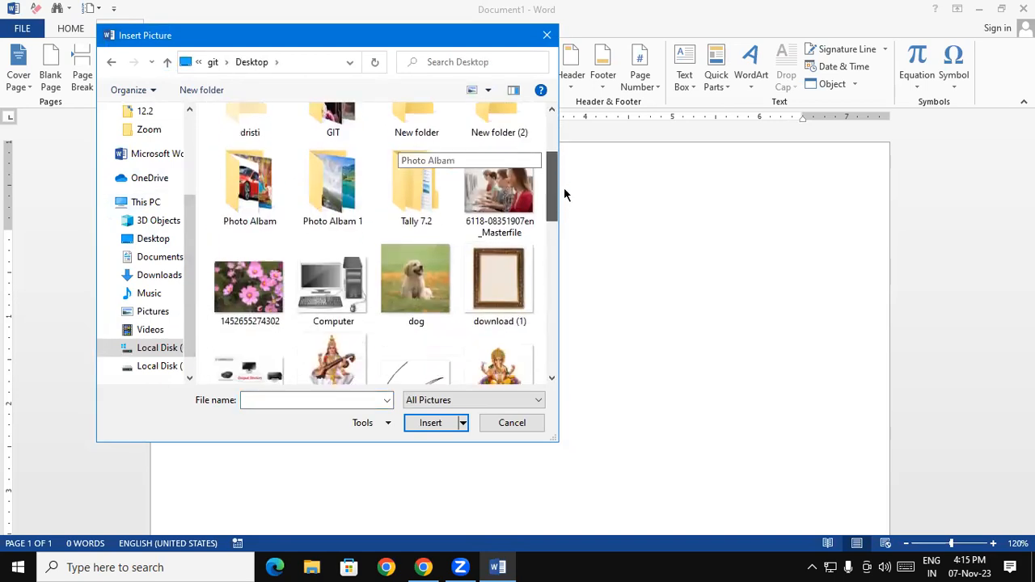
pyautogui.doubleClick(425, 274)
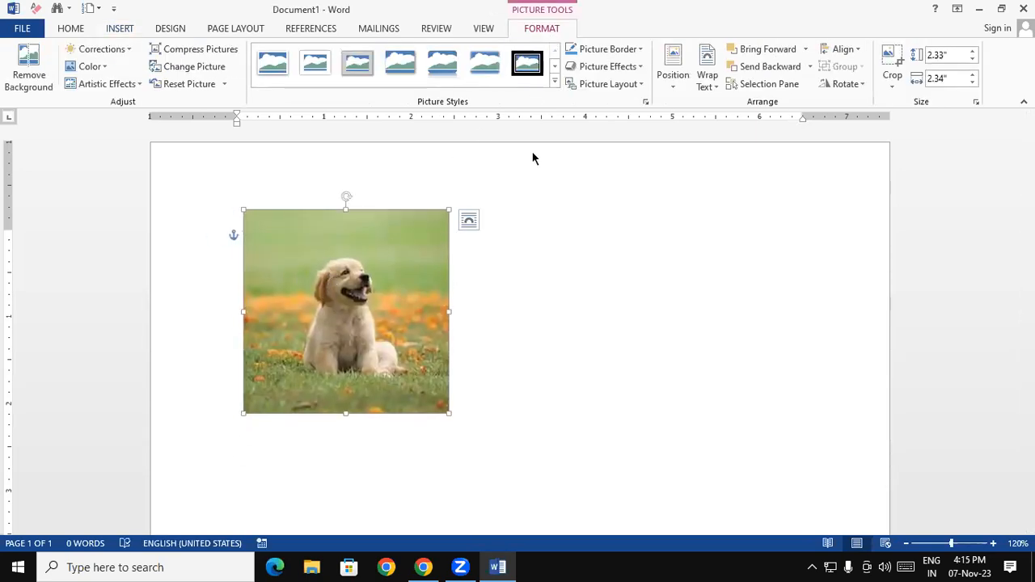
# Remove the dog picture's background, keeping the automatic selection, and undo the removal
pyautogui.click(40, 70)
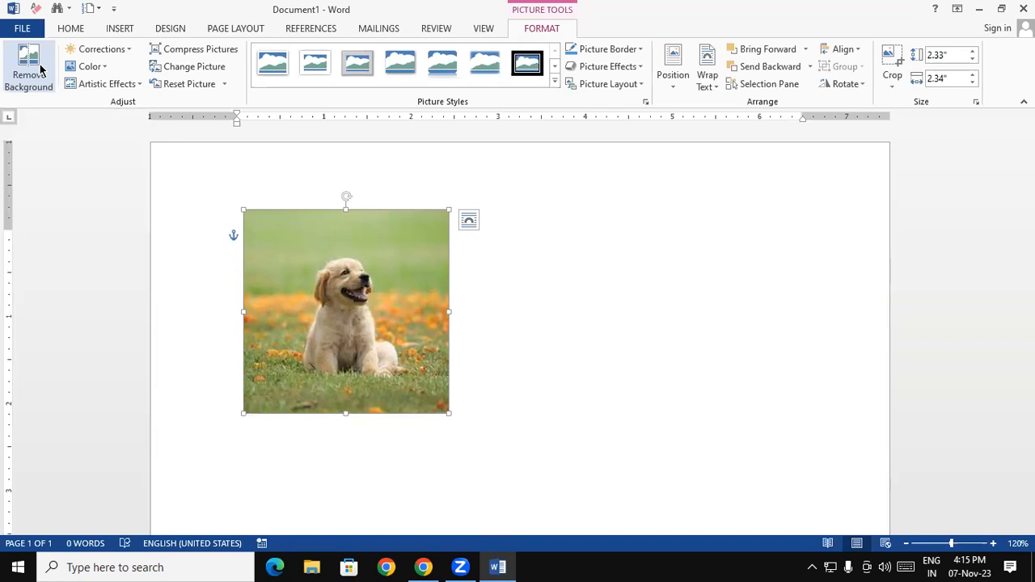
pyautogui.click(40, 71)
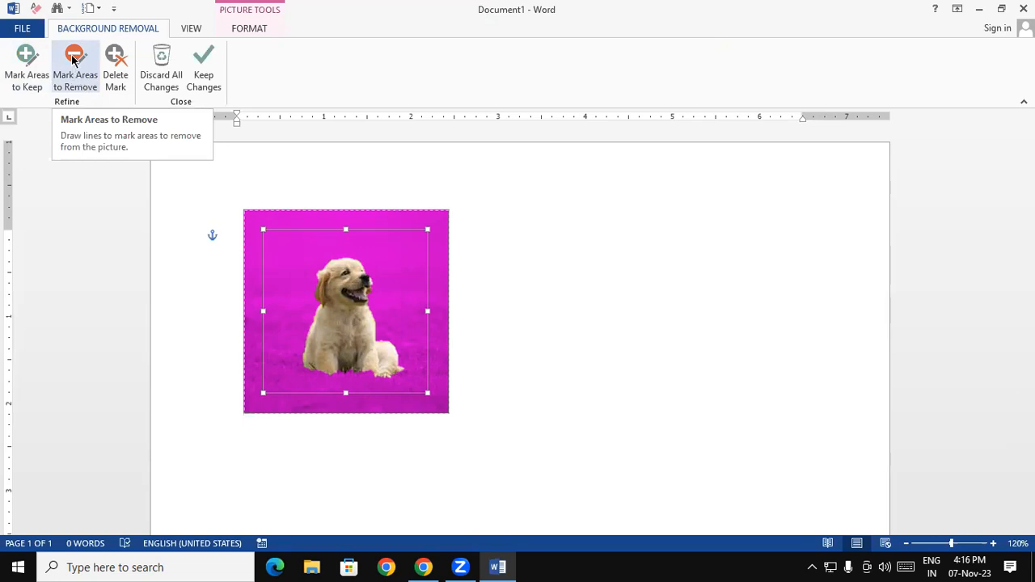
pyautogui.click(17, 81)
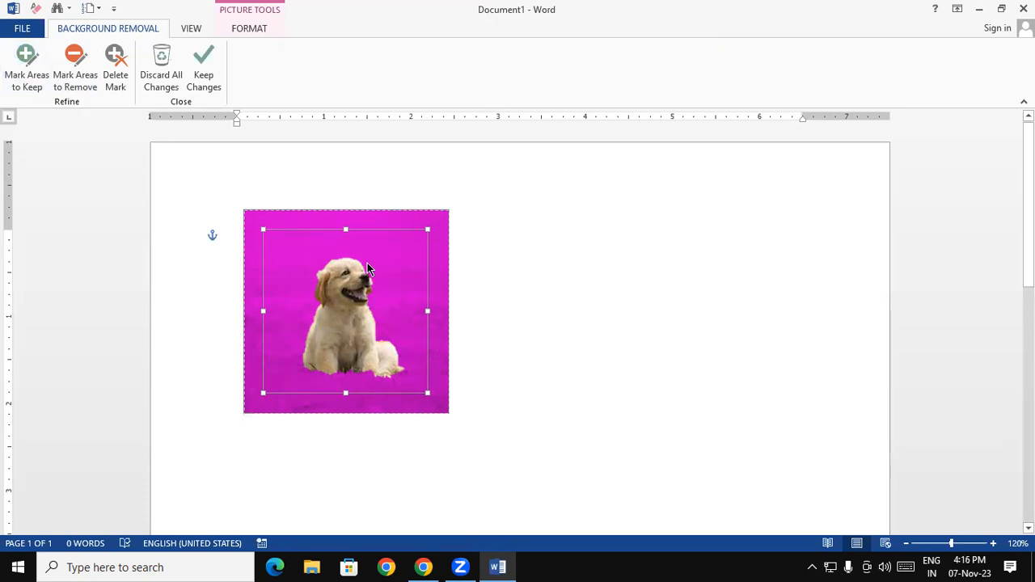
pyautogui.click(203, 67)
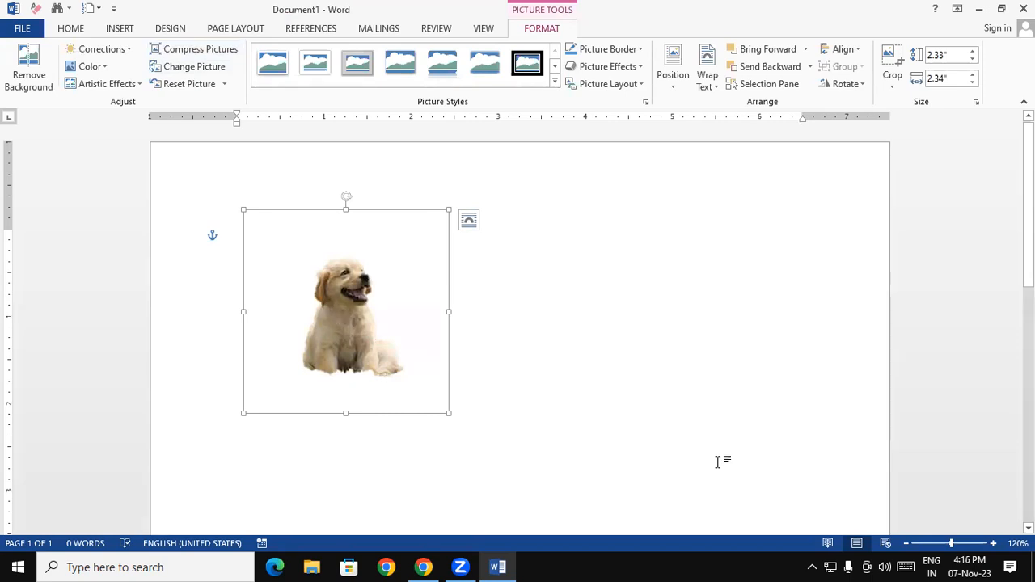
pyautogui.hotkey('ctrl', 'z')
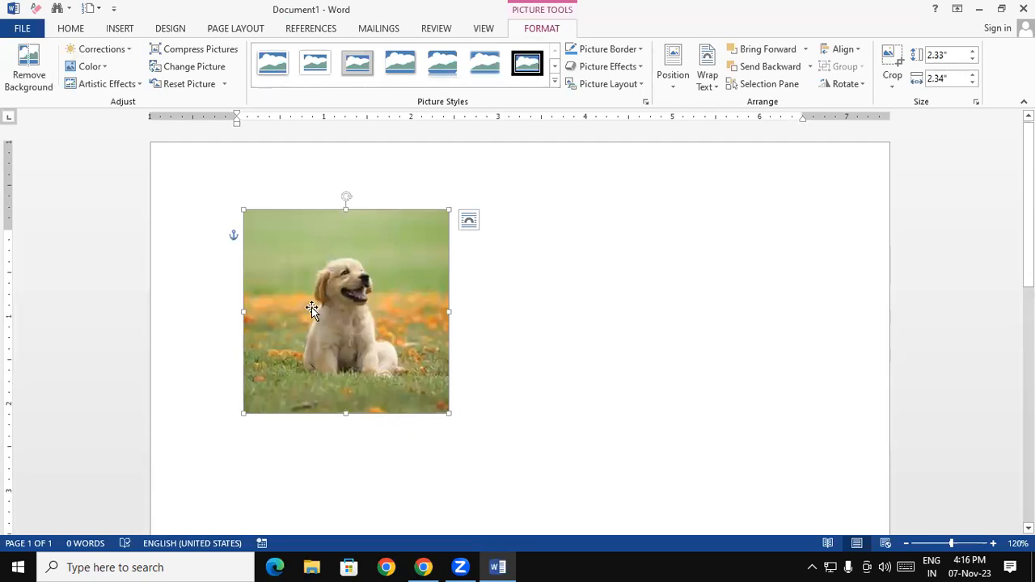
# Move the dog picture to the upper-right area of the page
pyautogui.moveTo(300, 311); pyautogui.dragTo(292, 279)
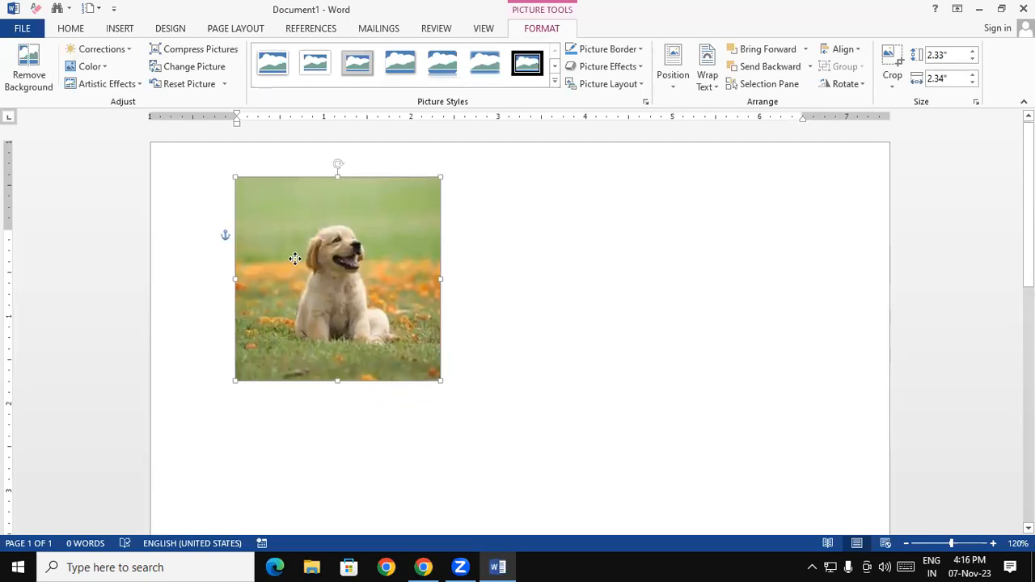
pyautogui.click(133, 49)
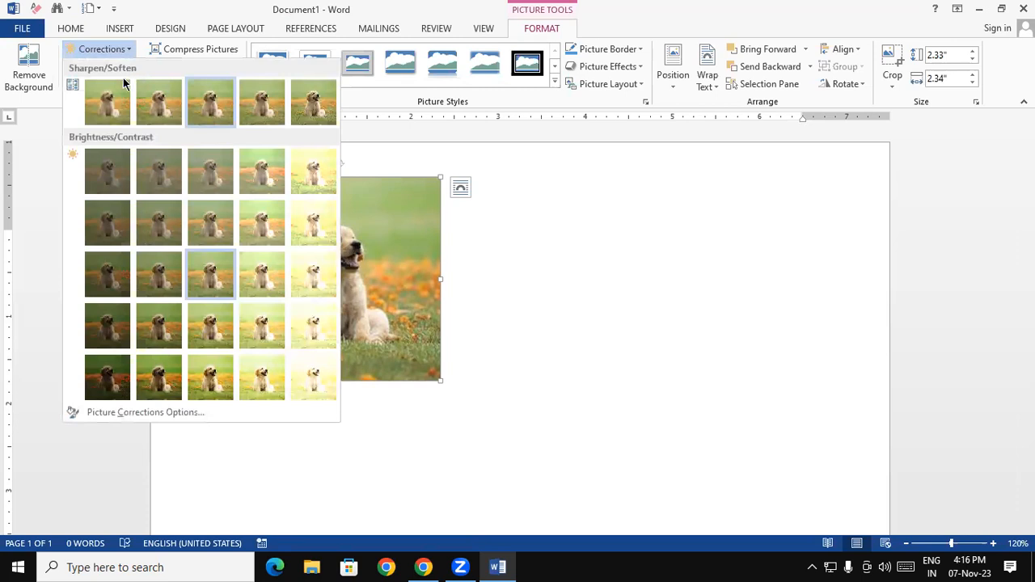
pyautogui.click(359, 296)
pyautogui.moveTo(358, 296); pyautogui.dragTo(782, 253)
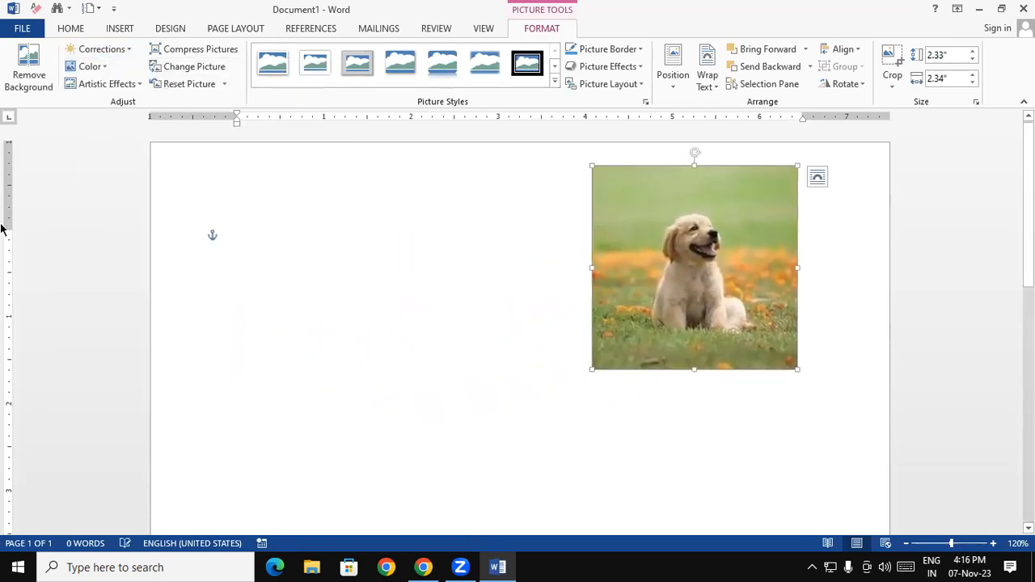
# Preview the correction, color and artistic effect presets on the dog picture without applying any
pyautogui.click(126, 49)
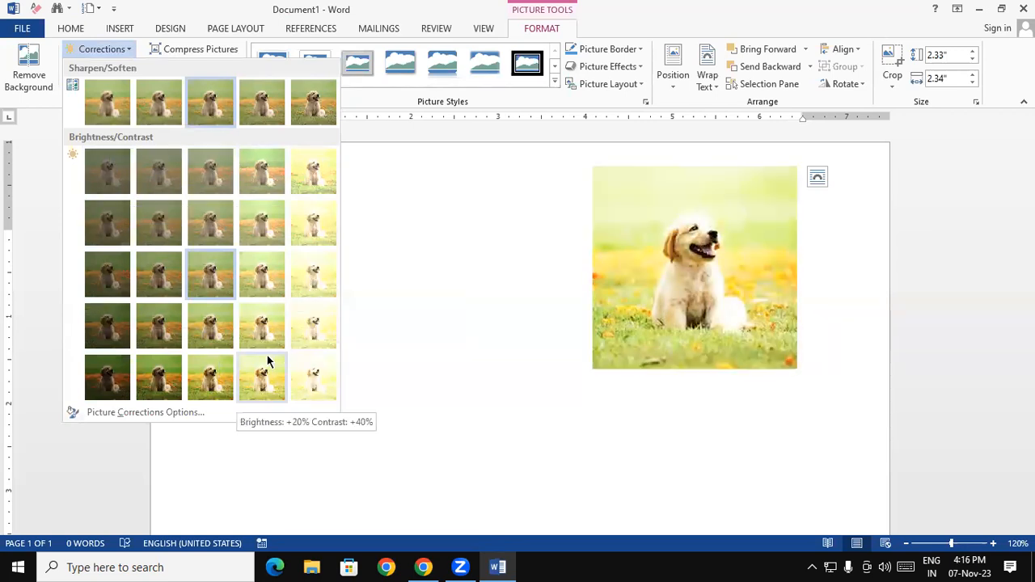
pyautogui.click(364, 231)
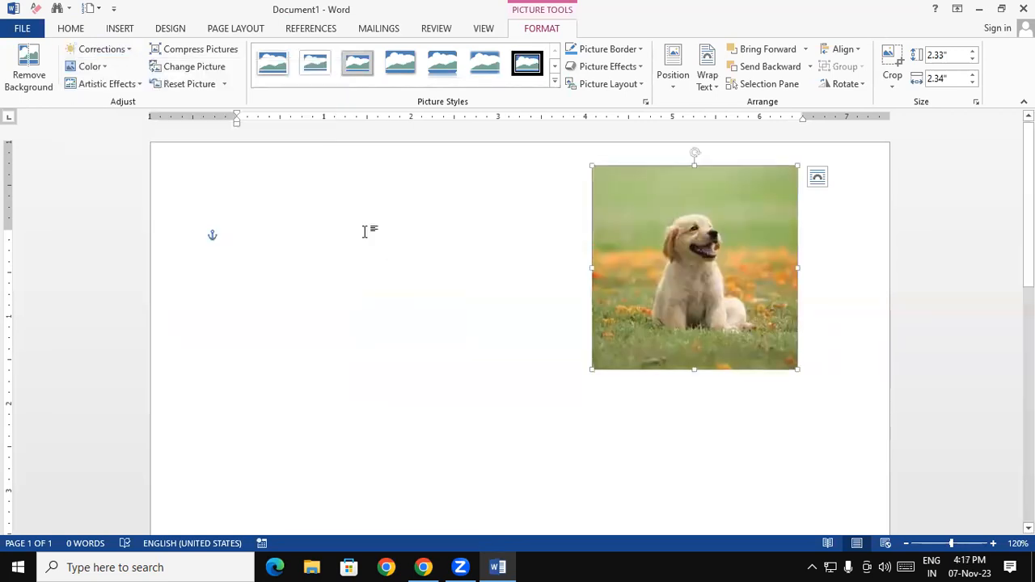
pyautogui.click(101, 71)
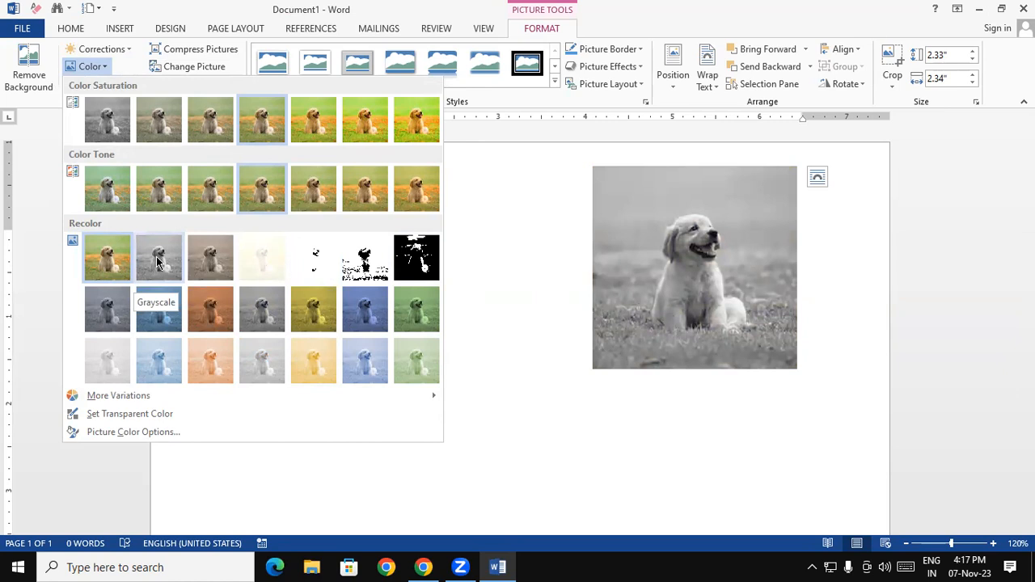
pyautogui.click(527, 332)
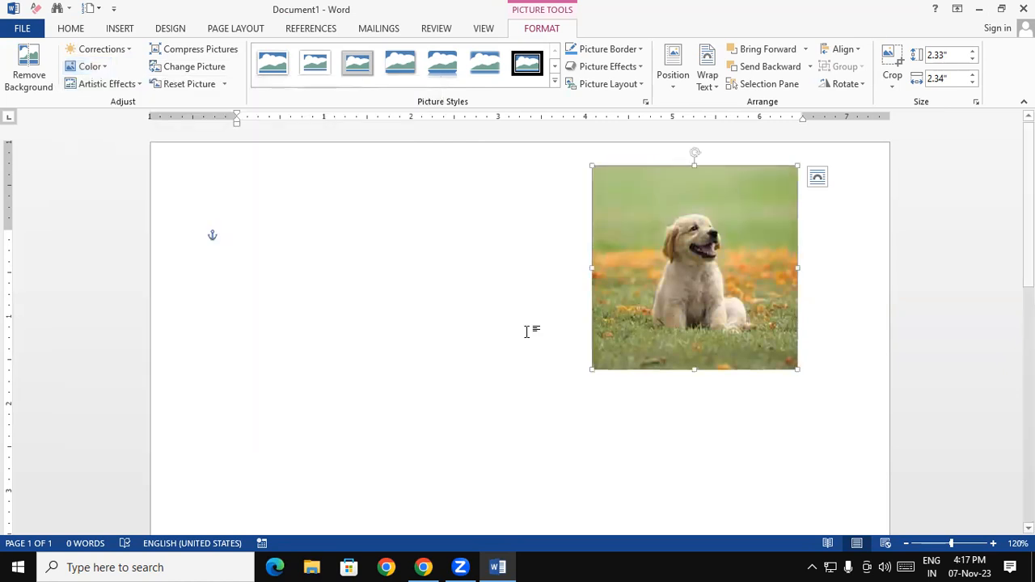
pyautogui.click(128, 88)
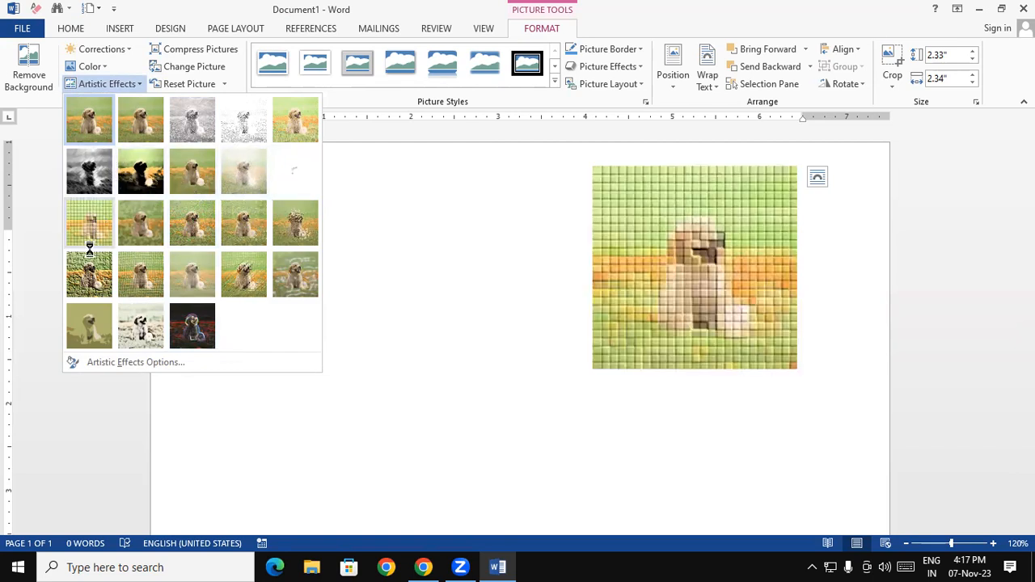
pyautogui.click(372, 192)
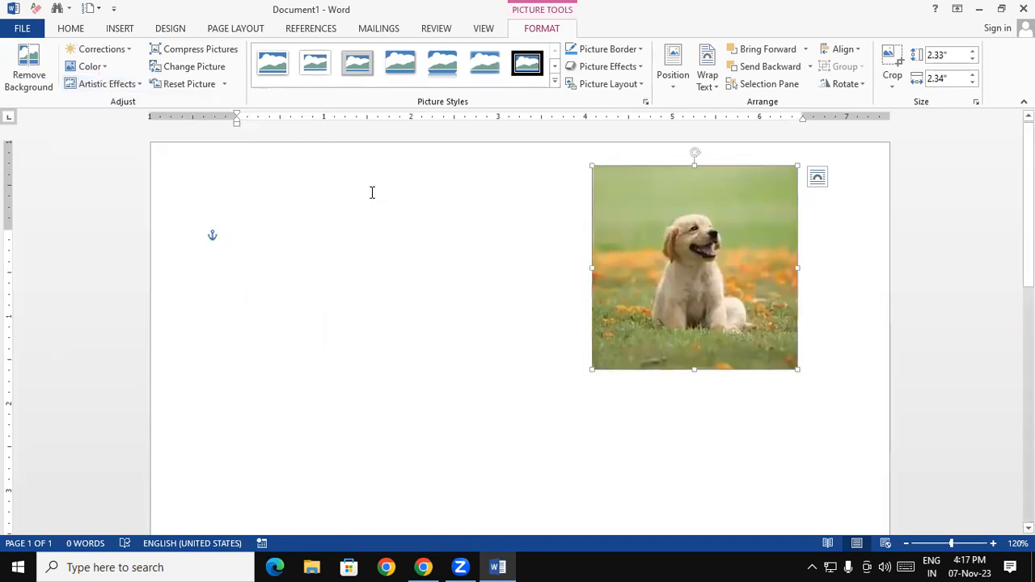
# Compress the dog picture at document resolution with cropped areas deleted, toggling the Apply only to this picture option
pyautogui.click(236, 50)
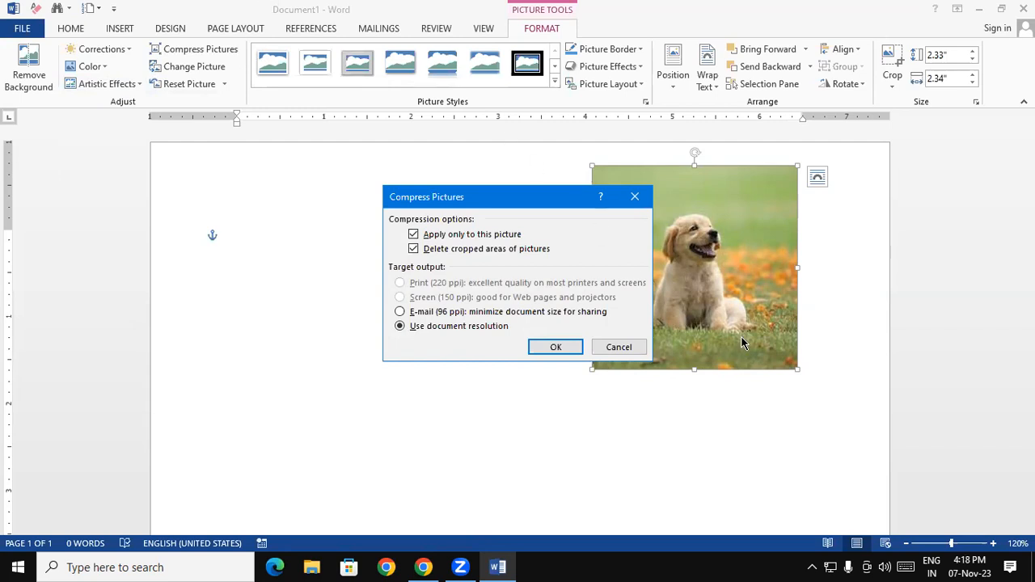
pyautogui.click(455, 235)
pyautogui.click(557, 348)
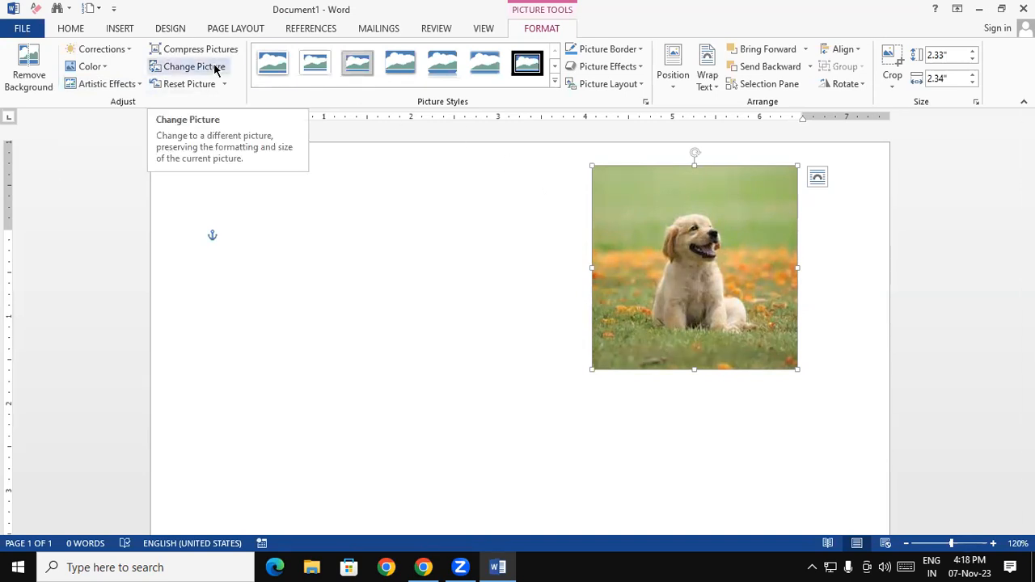
pyautogui.moveTo(692, 248); pyautogui.dragTo(644, 264)
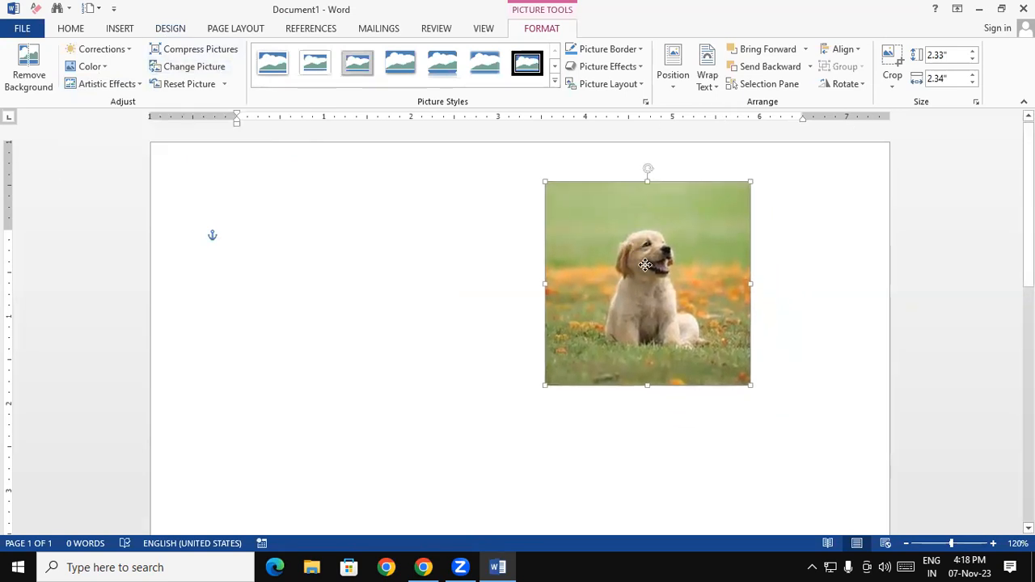
pyautogui.moveTo(644, 265); pyautogui.dragTo(625, 251)
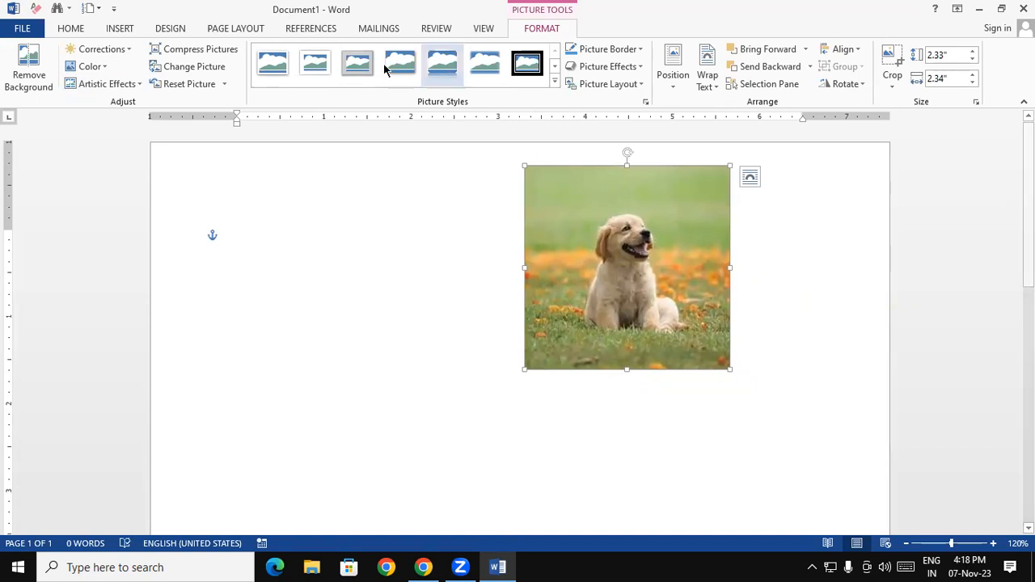
pyautogui.click(195, 67)
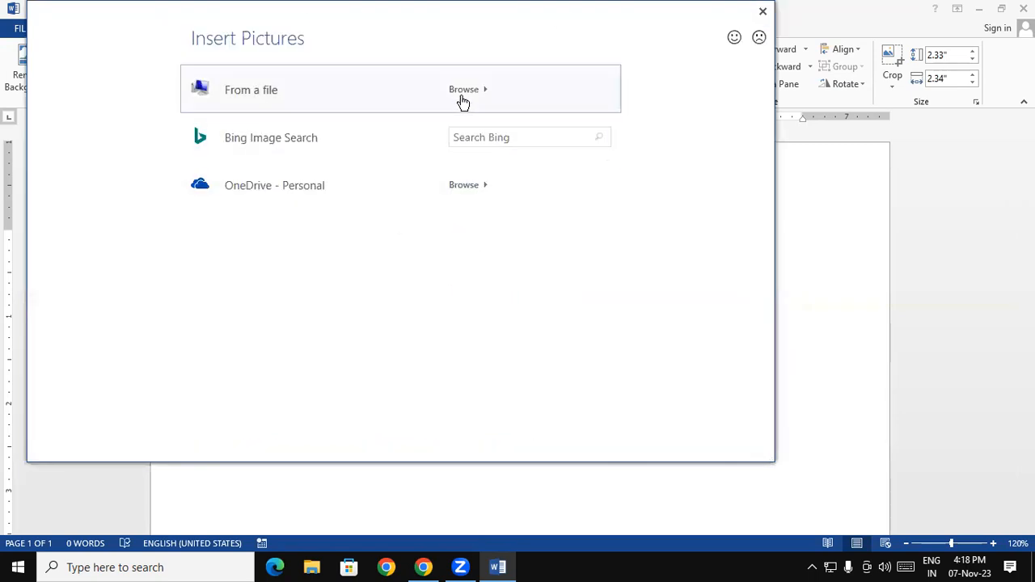
pyautogui.click(460, 98)
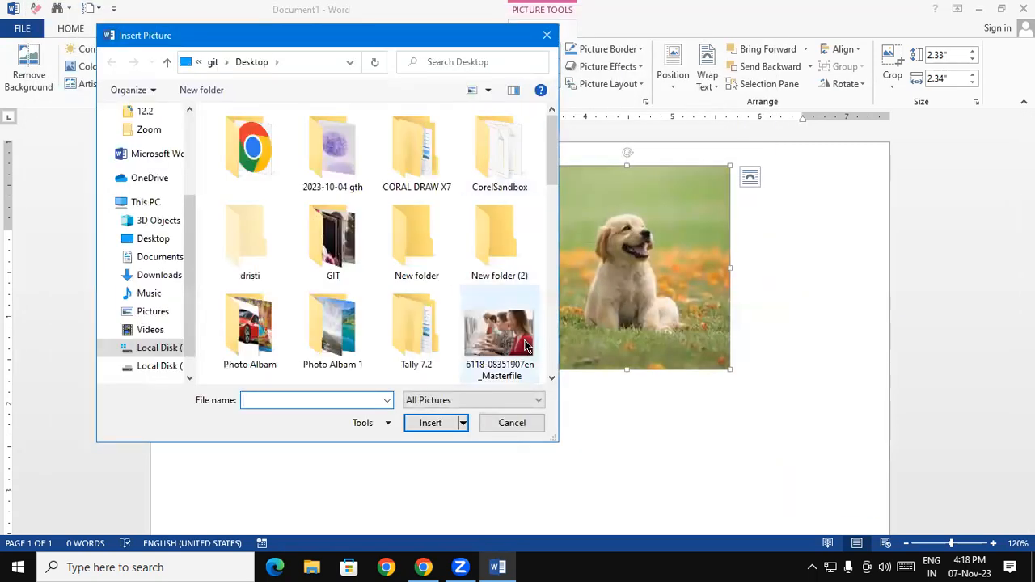
pyautogui.click(516, 333)
pyautogui.click(430, 422)
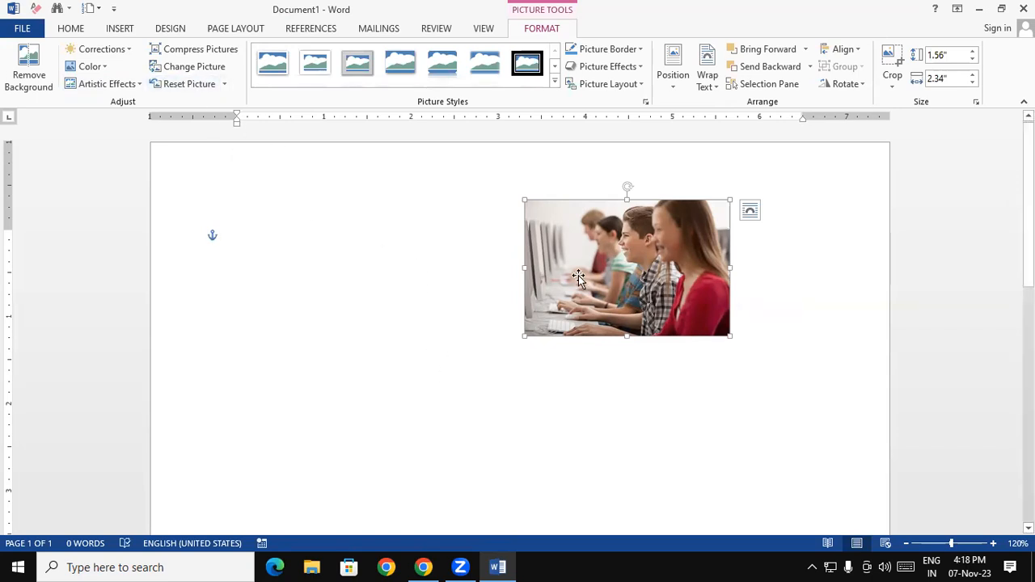
# Apply the +20% brightness, 0% contrast correction to the students picture and recolor it with Gold, Accent color 4 Dark
pyautogui.click(104, 49)
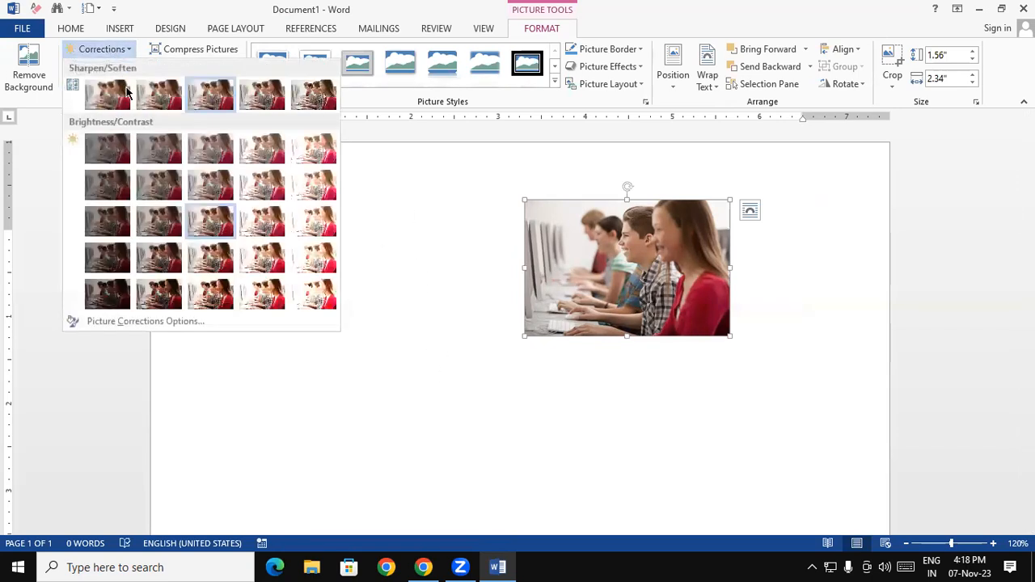
pyautogui.click(250, 226)
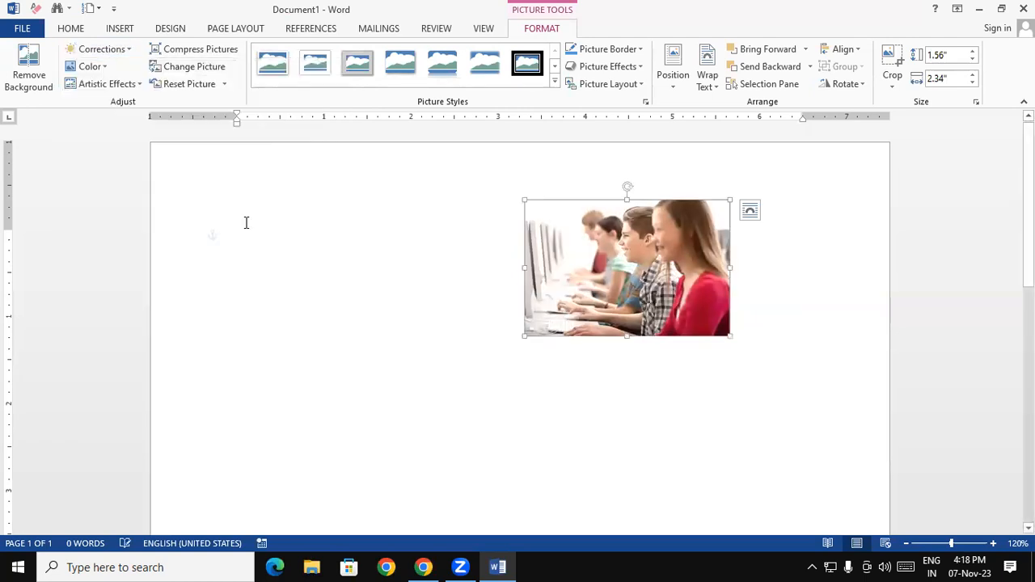
pyautogui.click(105, 70)
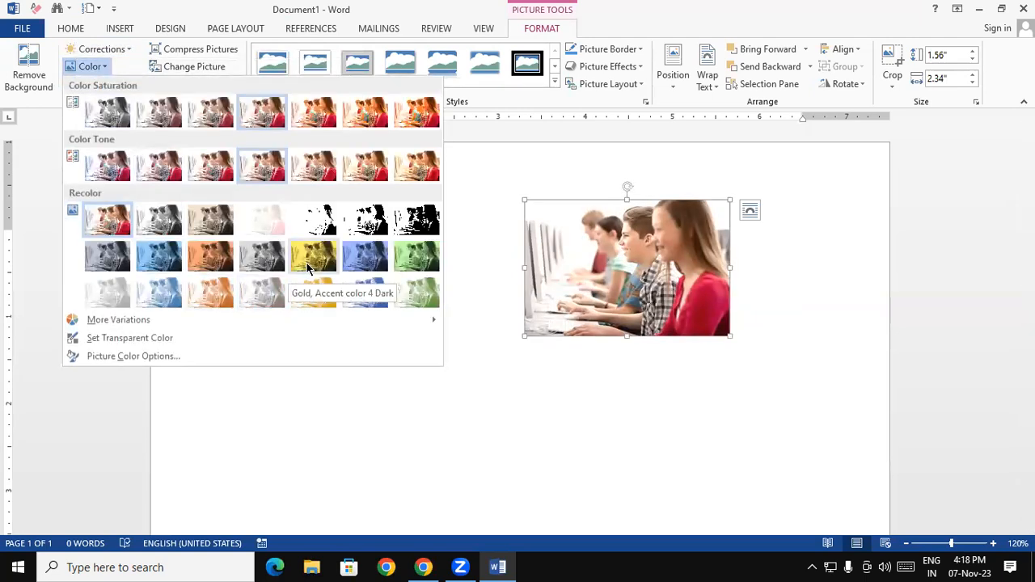
pyautogui.click(308, 270)
# Apply the Film Grain artistic effect to the students picture and reset all of its picture formatting
pyautogui.click(98, 83)
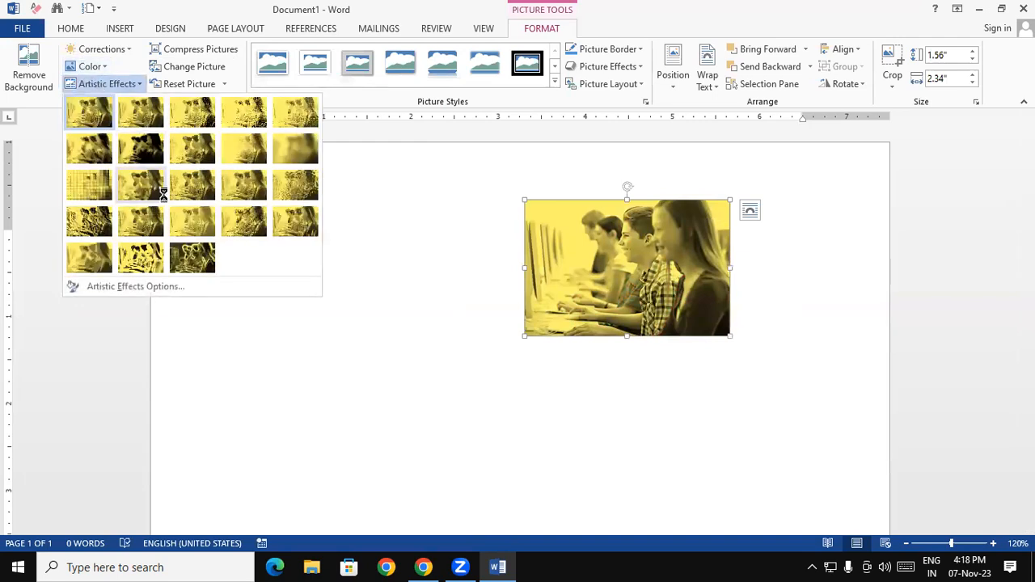
pyautogui.click(187, 188)
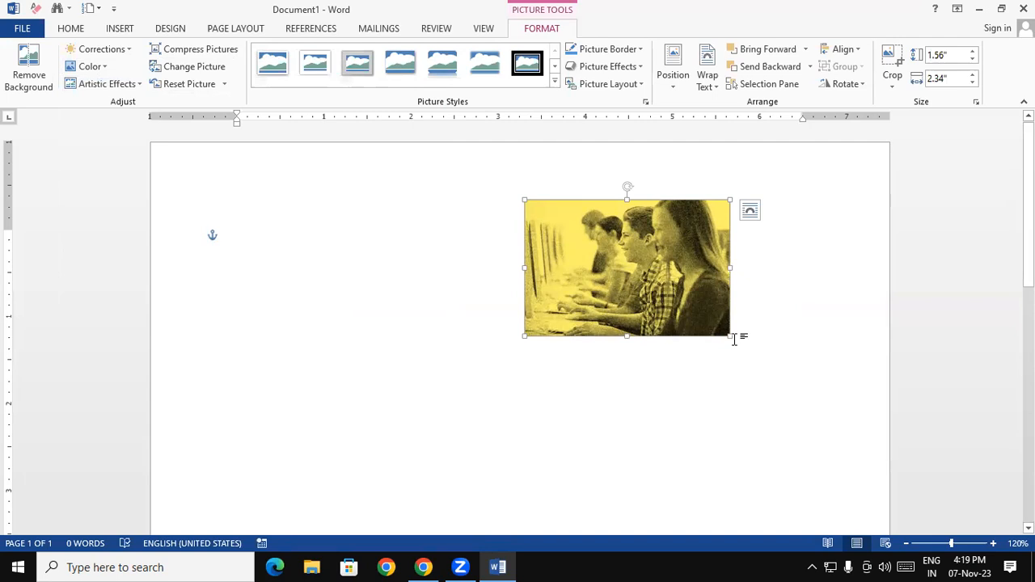
pyautogui.click(206, 86)
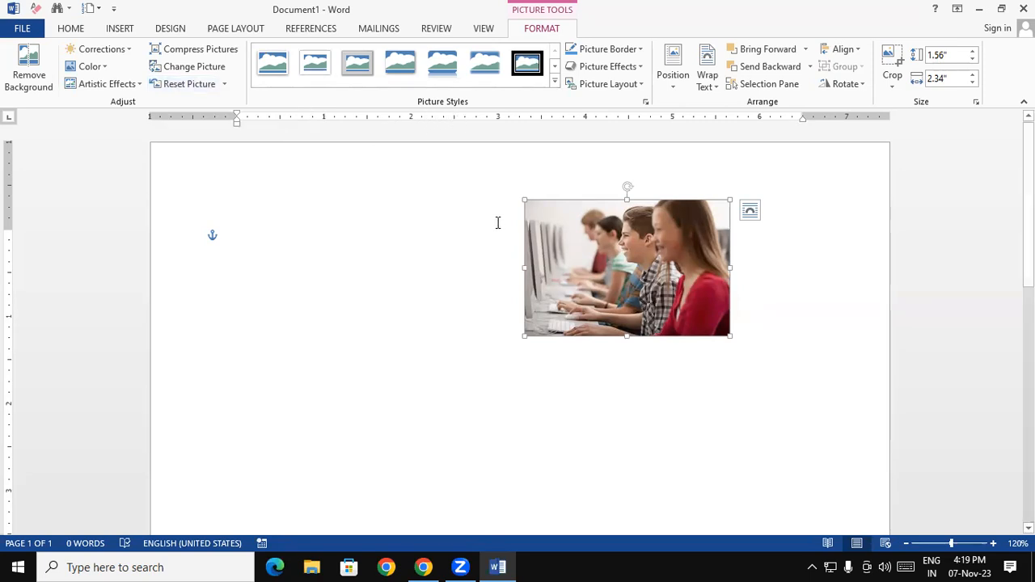
# Move the students picture to the middle of the page and apply the metal oval frame picture style
pyautogui.moveTo(625, 285); pyautogui.dragTo(497, 284)
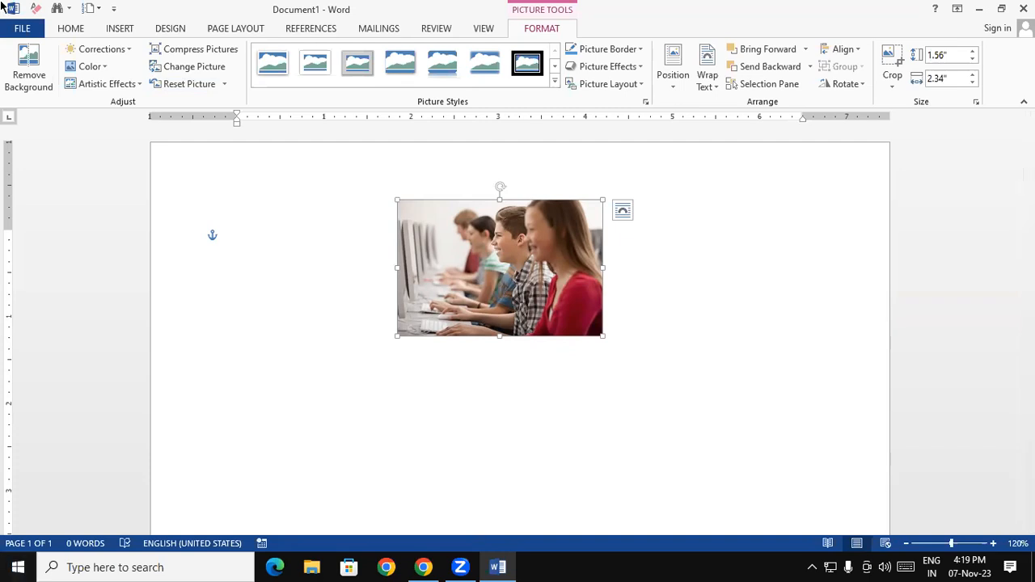
pyautogui.click(555, 80)
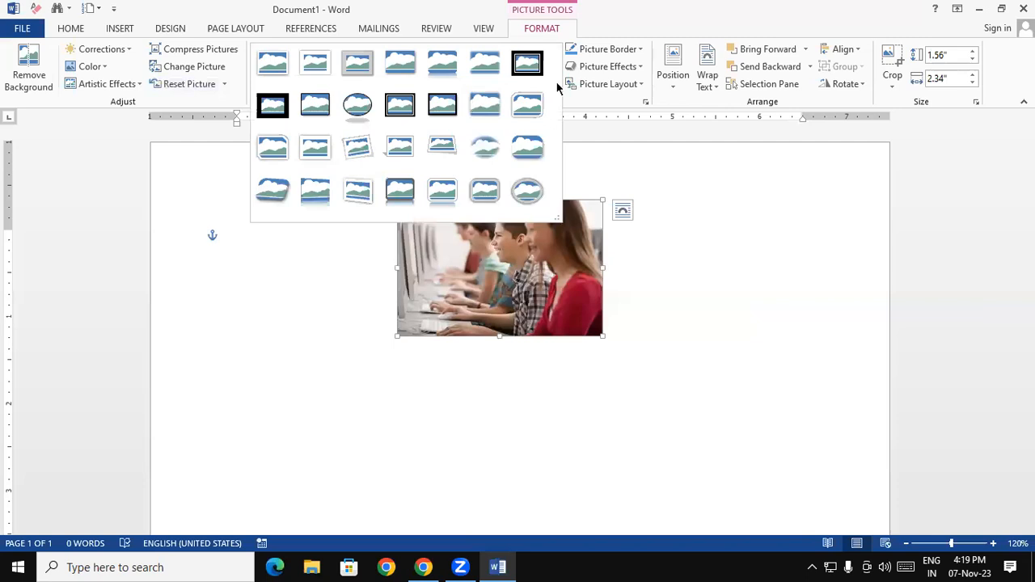
pyautogui.click(526, 188)
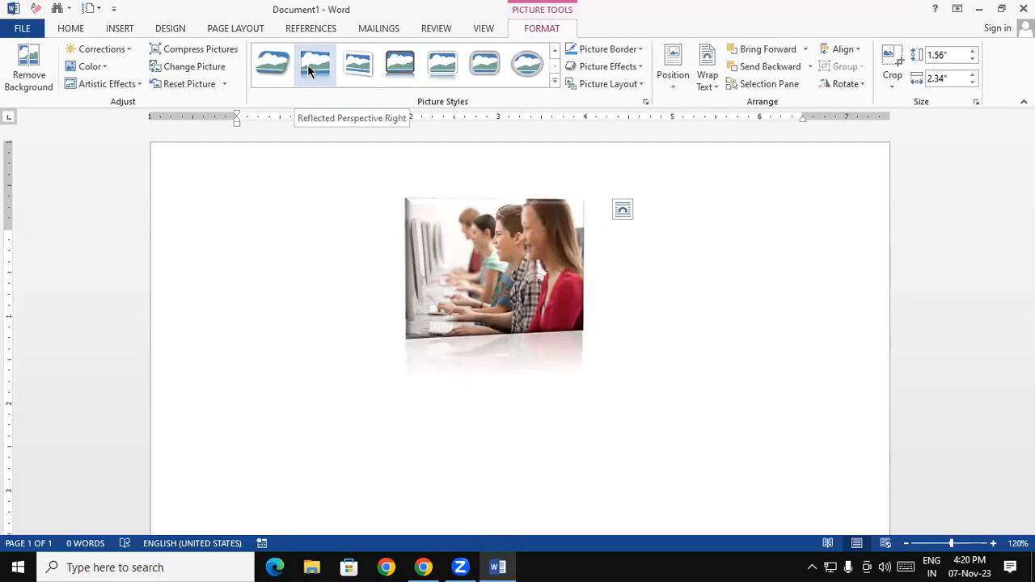
# Apply the rotated white frame picture style to the students picture
pyautogui.click(554, 84)
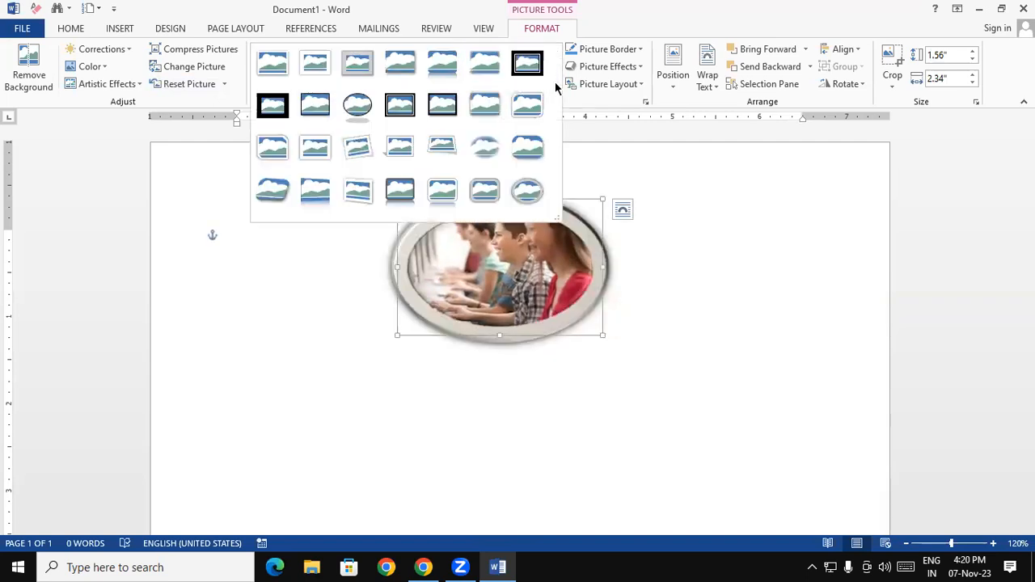
pyautogui.click(359, 161)
pyautogui.click(743, 245)
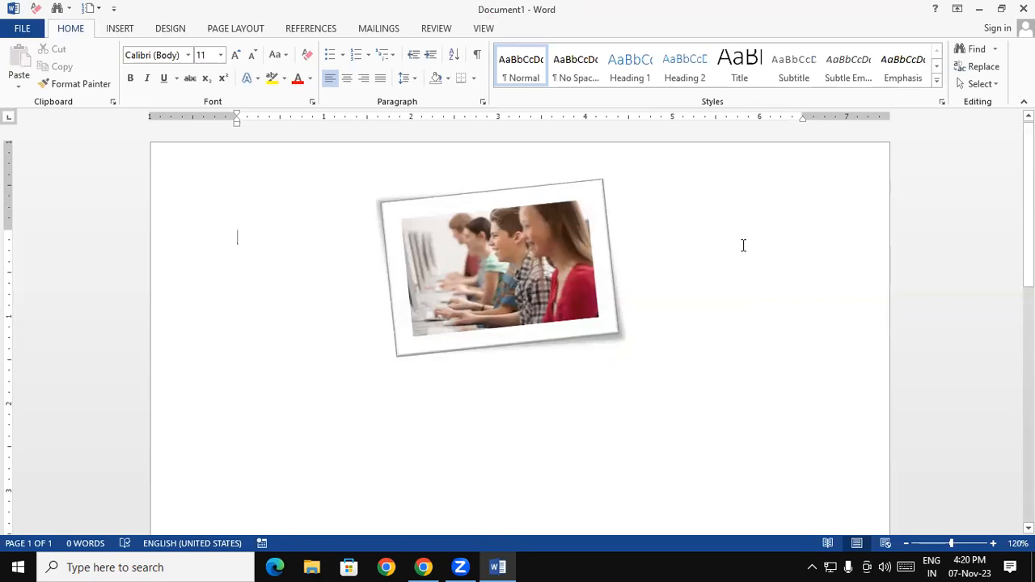
# Duplicate the students picture and place the copy below and to the left, partly overlapping the original
pyautogui.click(528, 325)
pyautogui.moveTo(528, 326); pyautogui.dragTo(433, 437)
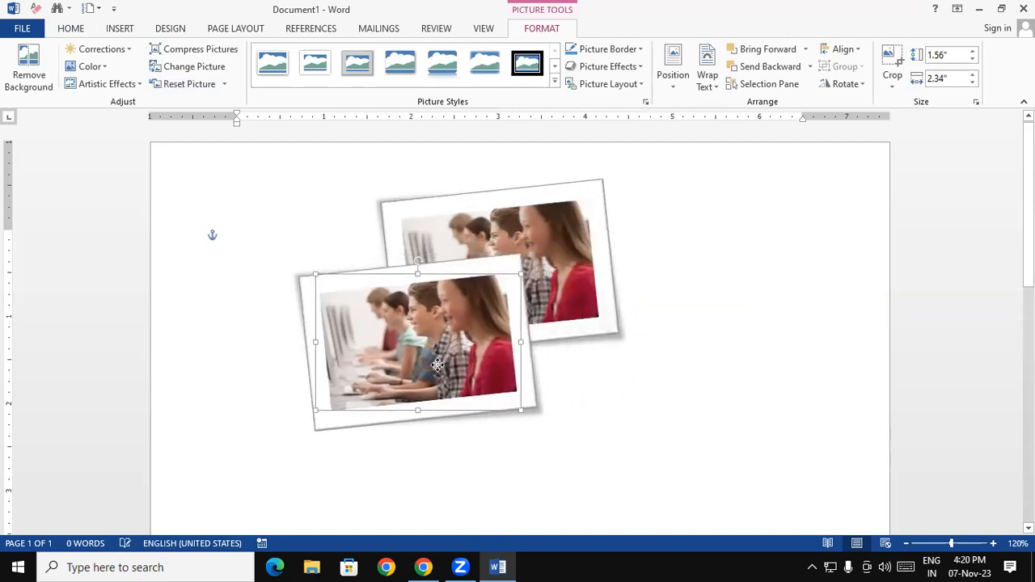
pyautogui.click(698, 429)
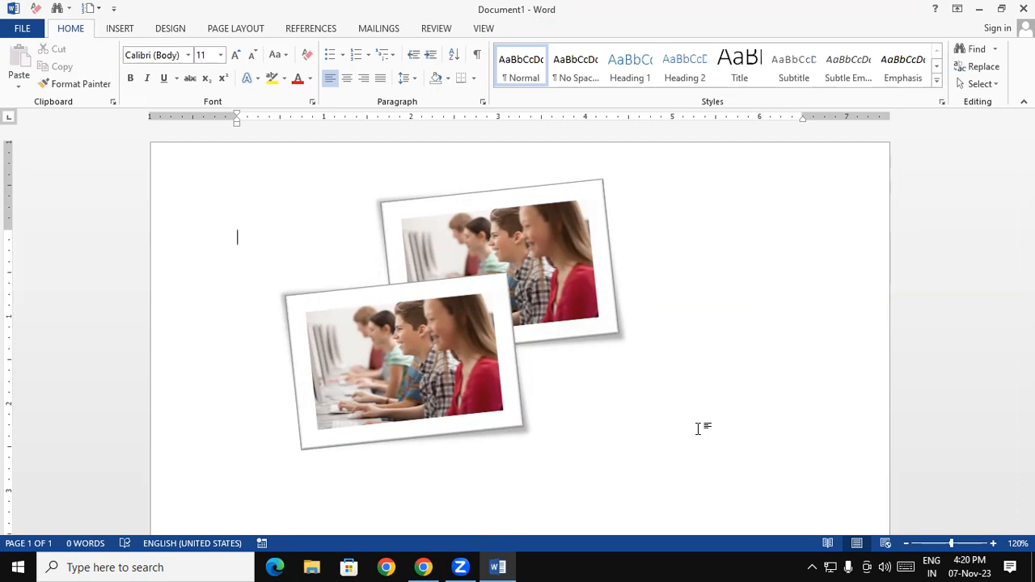
# Apply the white frame picture style with rounded diagonal corners to the lower copy
pyautogui.doubleClick(463, 301)
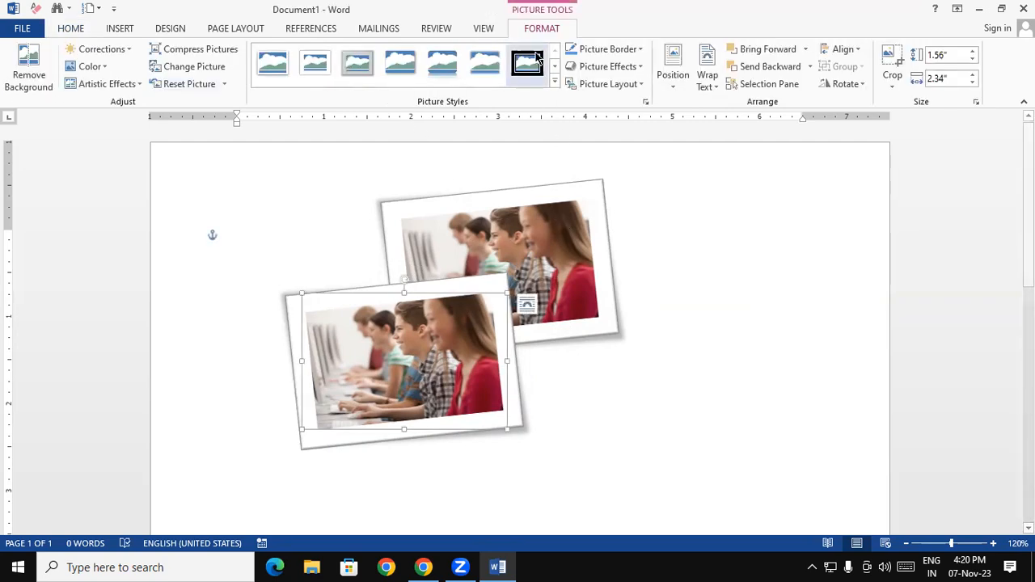
pyautogui.click(555, 81)
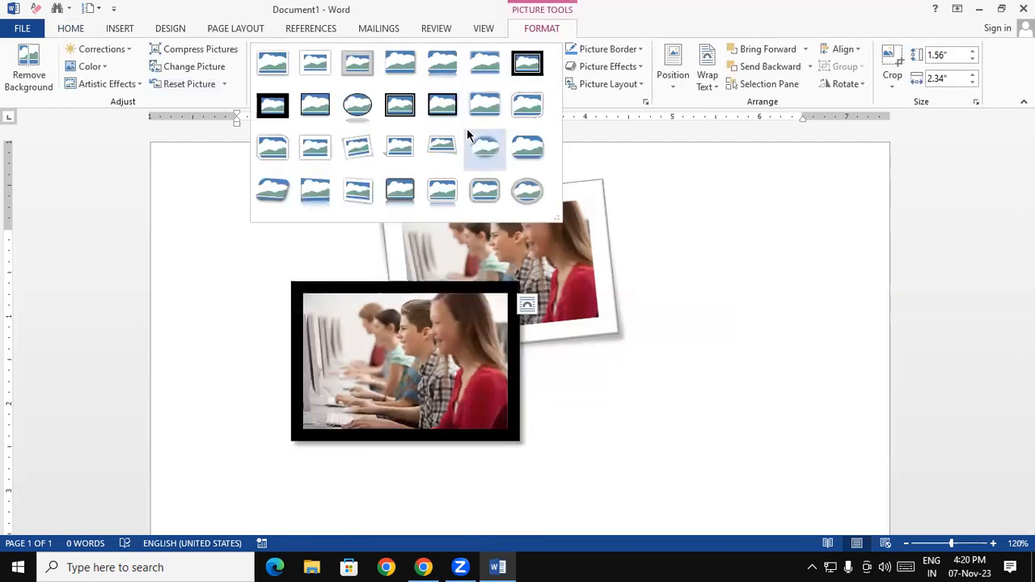
pyautogui.click(526, 107)
pyautogui.click(779, 340)
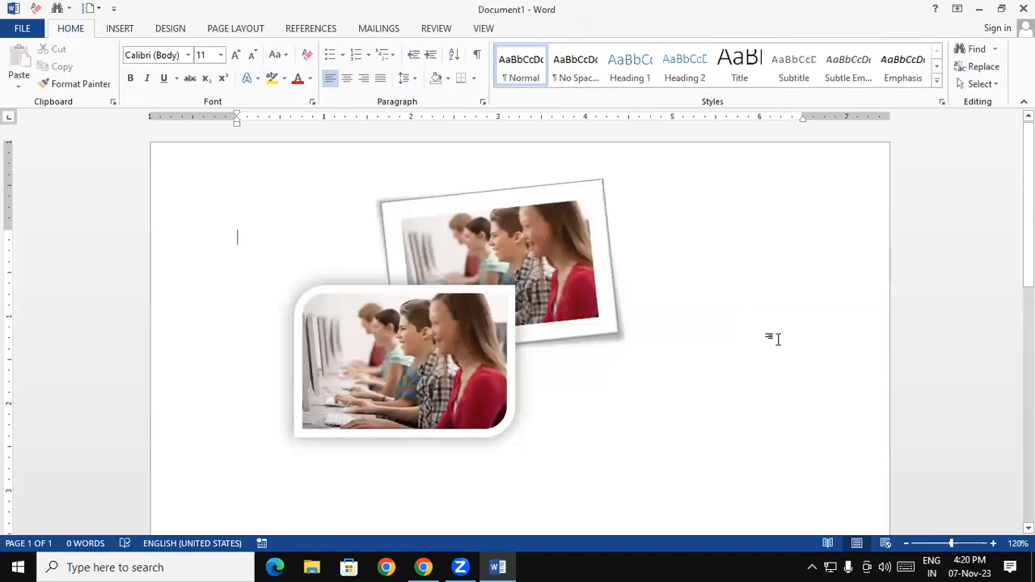
# Reset the picture formatting of both students pictures, starting with the upper one
pyautogui.click(513, 199)
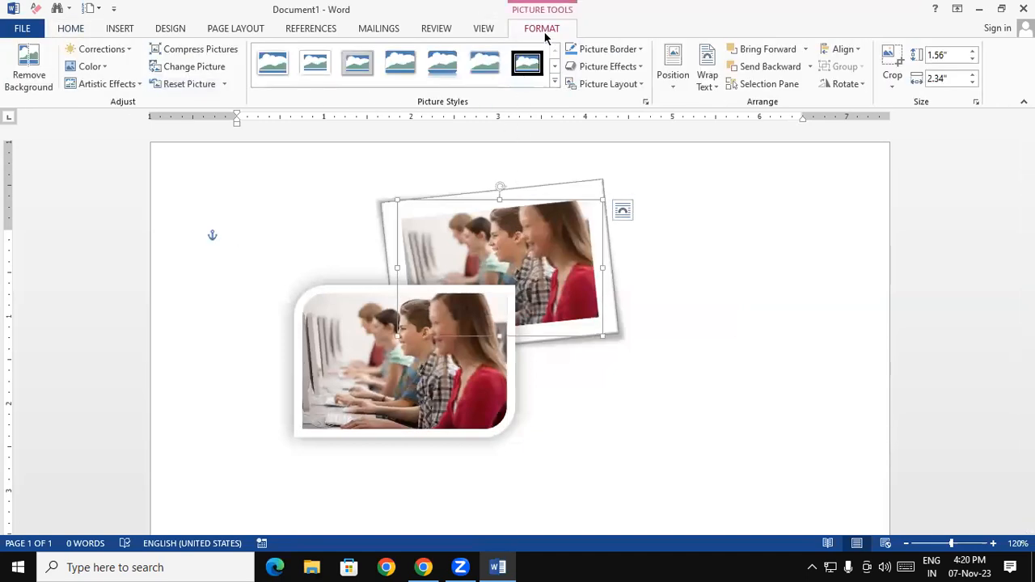
pyautogui.click(555, 81)
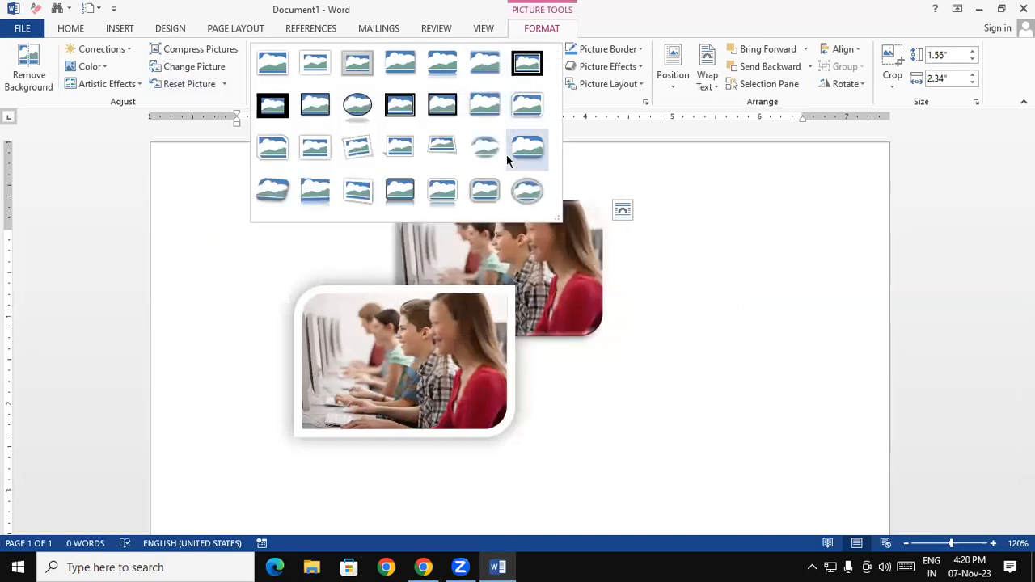
pyautogui.click(652, 448)
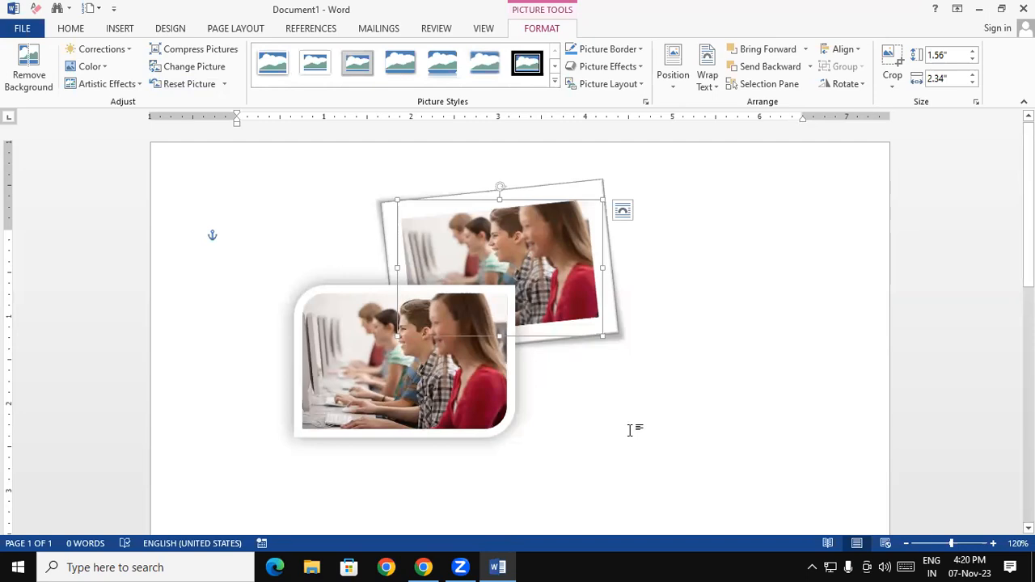
pyautogui.click(193, 87)
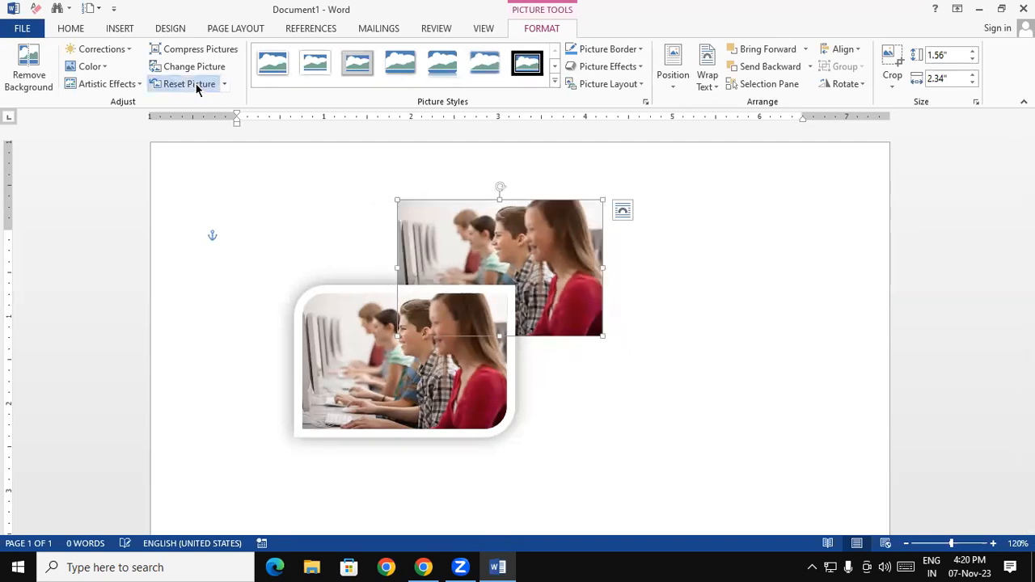
pyautogui.click(336, 342)
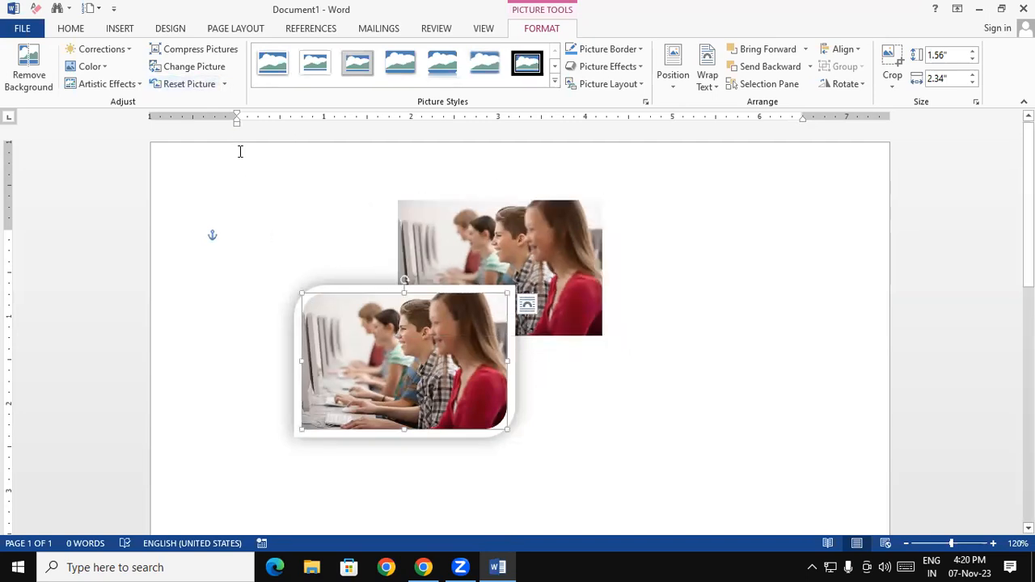
pyautogui.click(192, 85)
# Arrange the two students pictures side by side near the top of the page, with a small gap between them
pyautogui.moveTo(336, 360); pyautogui.dragTo(734, 301)
pyautogui.moveTo(555, 315); pyautogui.dragTo(501, 302)
pyautogui.moveTo(694, 291); pyautogui.dragTo(616, 293)
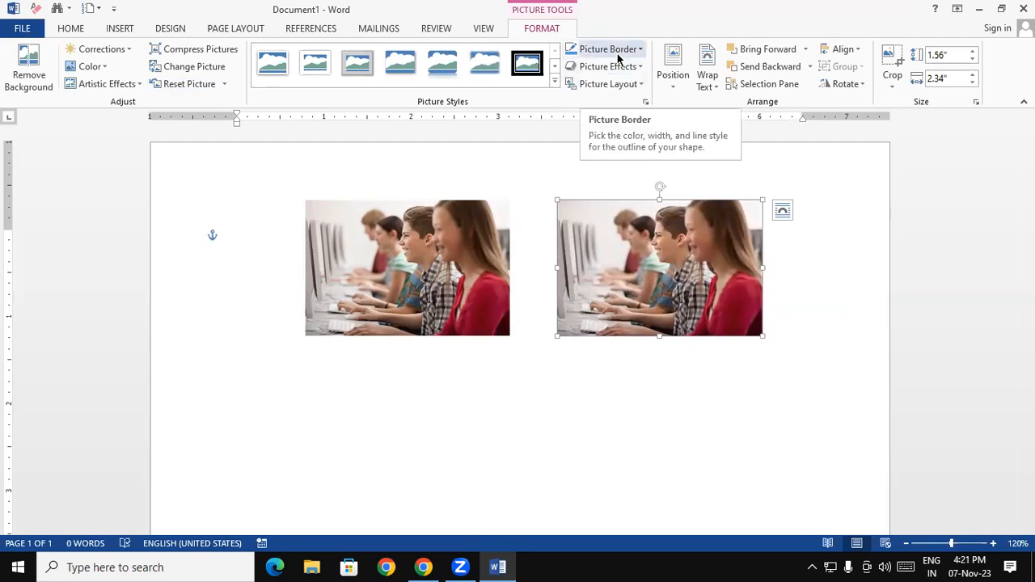
pyautogui.moveTo(636, 269)
pyautogui.mouseDown()
pyautogui.moveTo(652, 288)
pyautogui.moveTo(633, 273)
pyautogui.mouseUp()
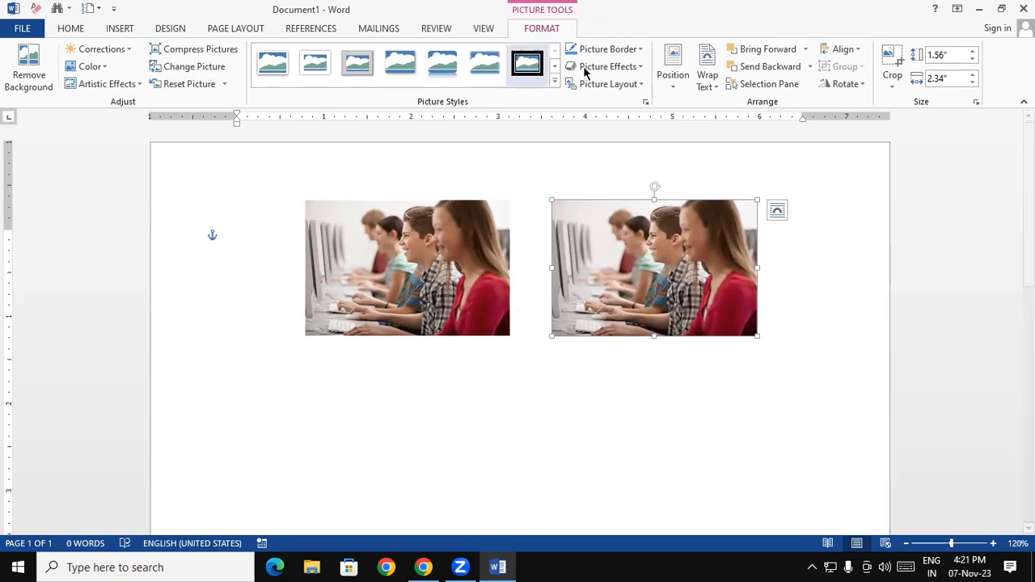
# Give the right-hand picture a standard red border with a weight of 6 pt
pyautogui.click(613, 50)
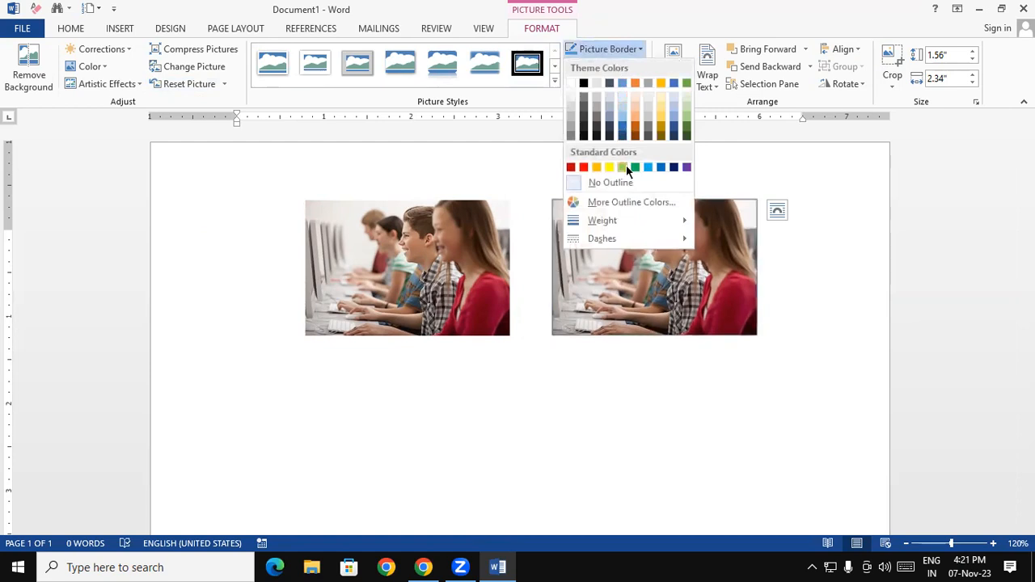
pyautogui.click(584, 167)
pyautogui.click(643, 374)
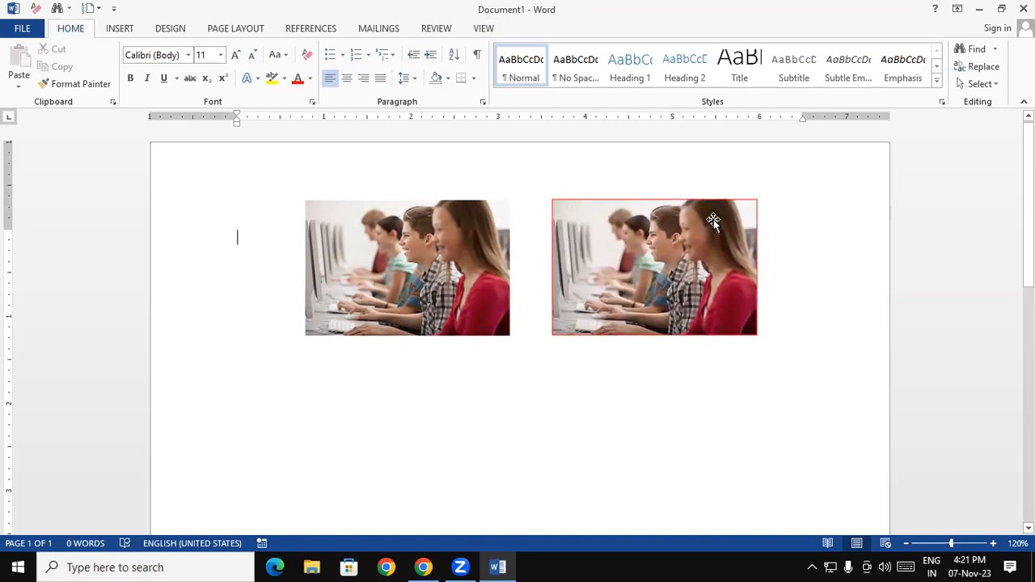
pyautogui.click(579, 255)
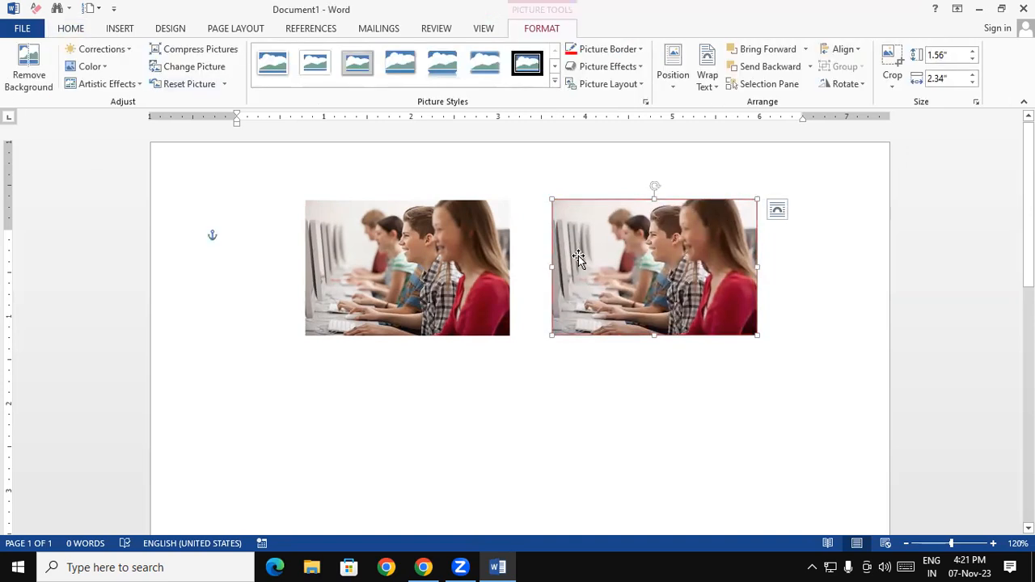
pyautogui.click(638, 50)
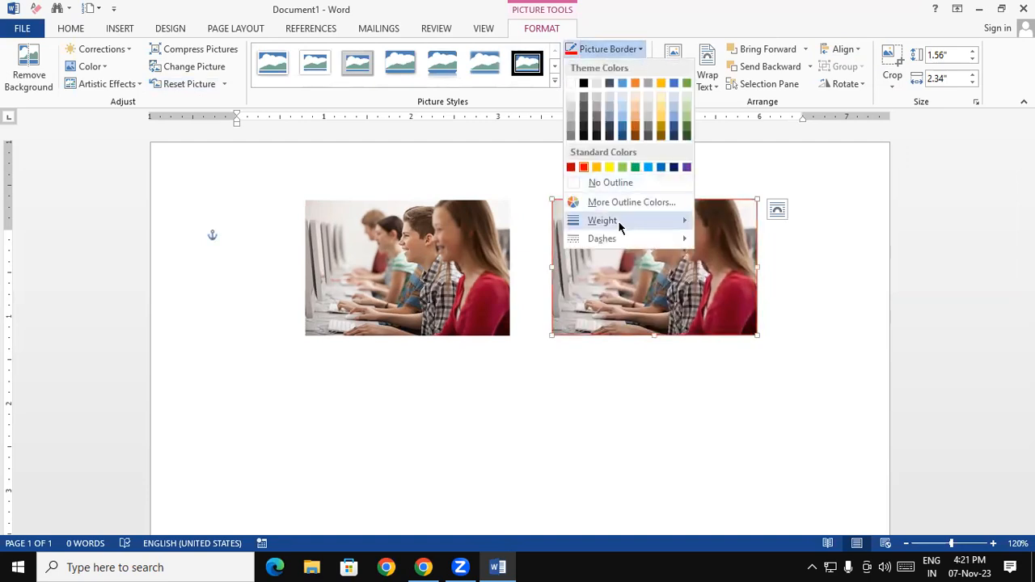
pyautogui.moveTo(619, 224)
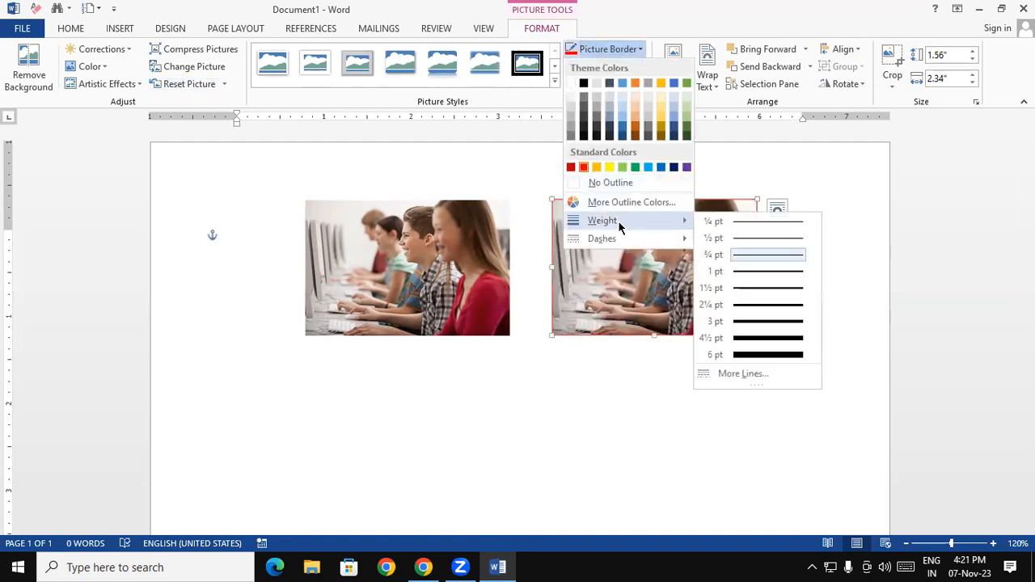
pyautogui.click(758, 354)
pyautogui.click(753, 410)
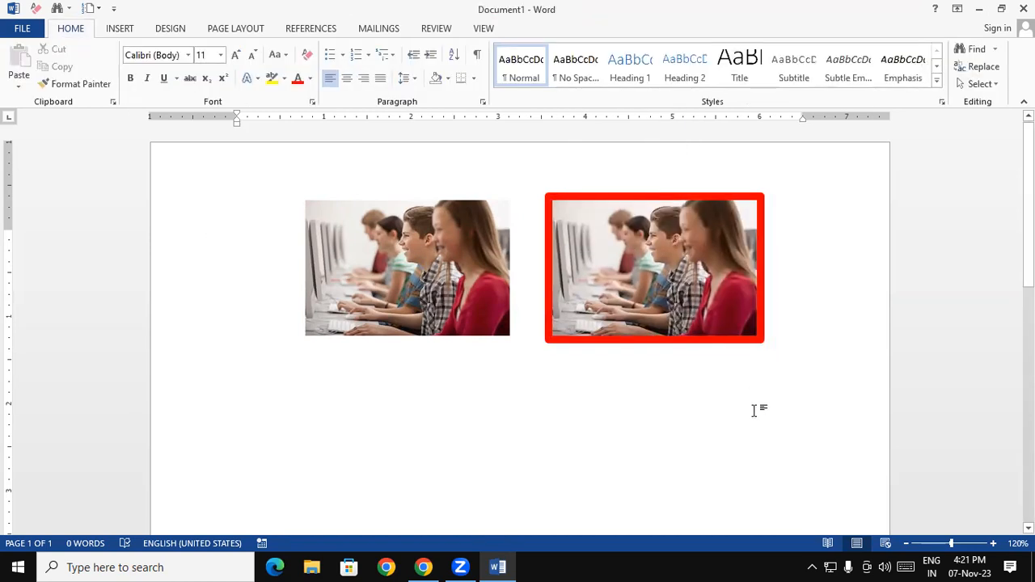
# Change the border color of the right-hand picture to standard dark red
pyautogui.click(728, 260)
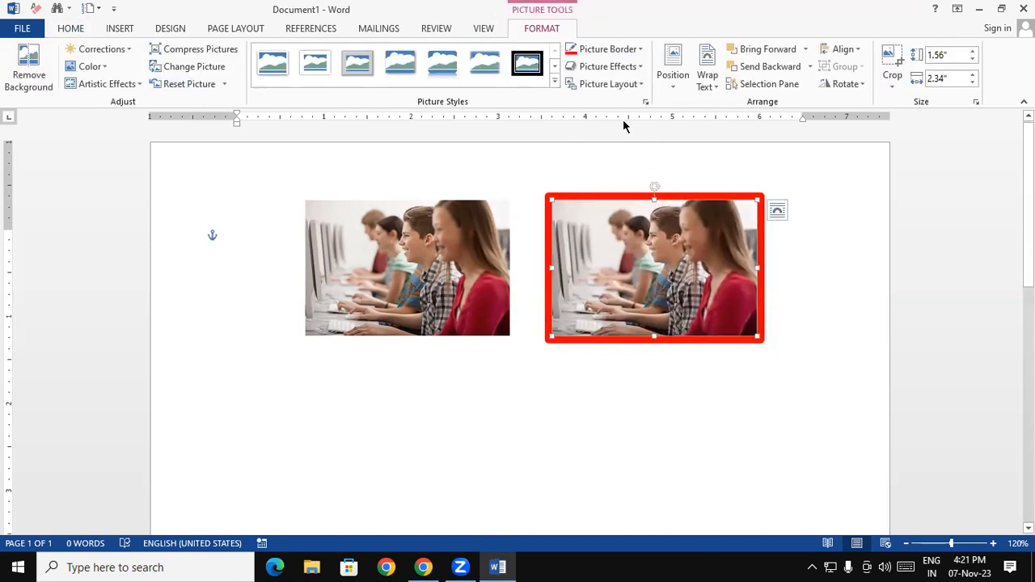
pyautogui.click(601, 50)
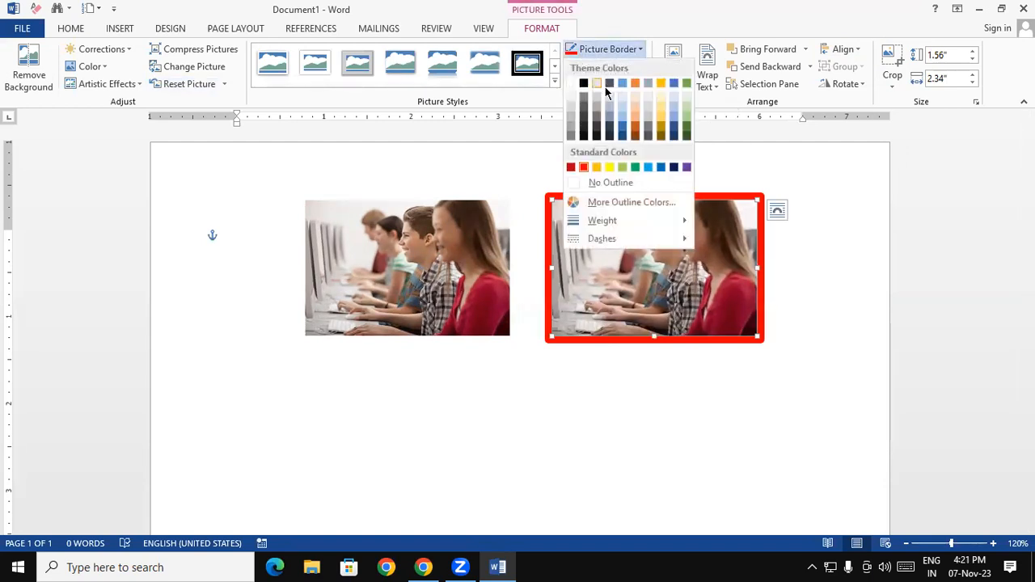
pyautogui.click(572, 167)
pyautogui.click(668, 408)
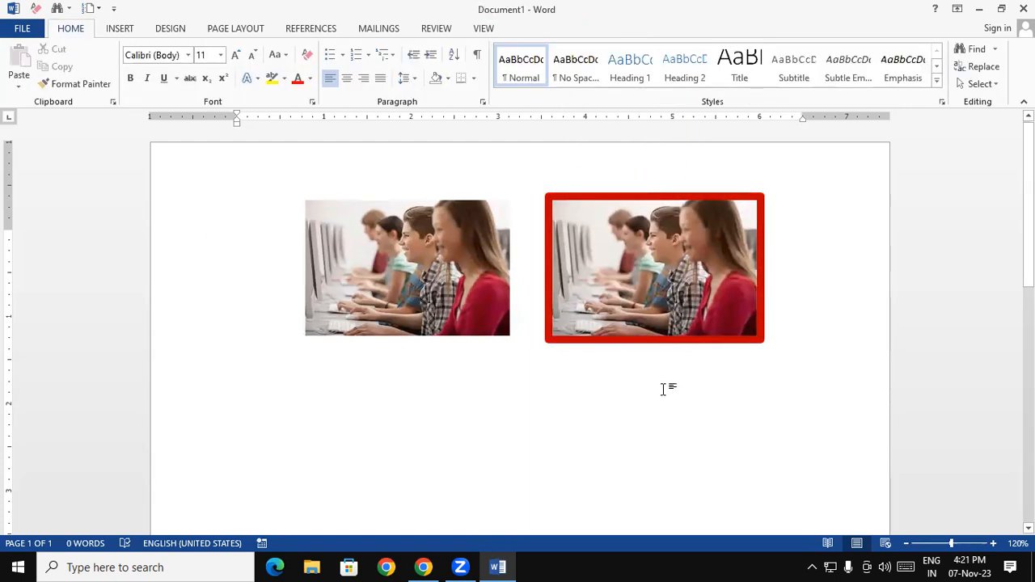
# Change the border color of the right-hand picture to the white theme color
pyautogui.click(658, 306)
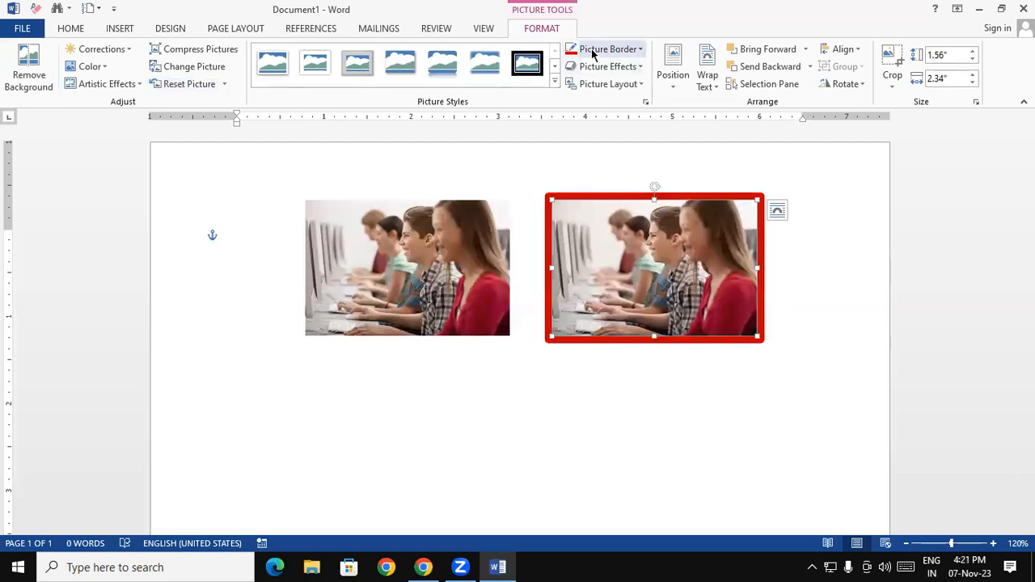
pyautogui.click(607, 49)
pyautogui.click(574, 87)
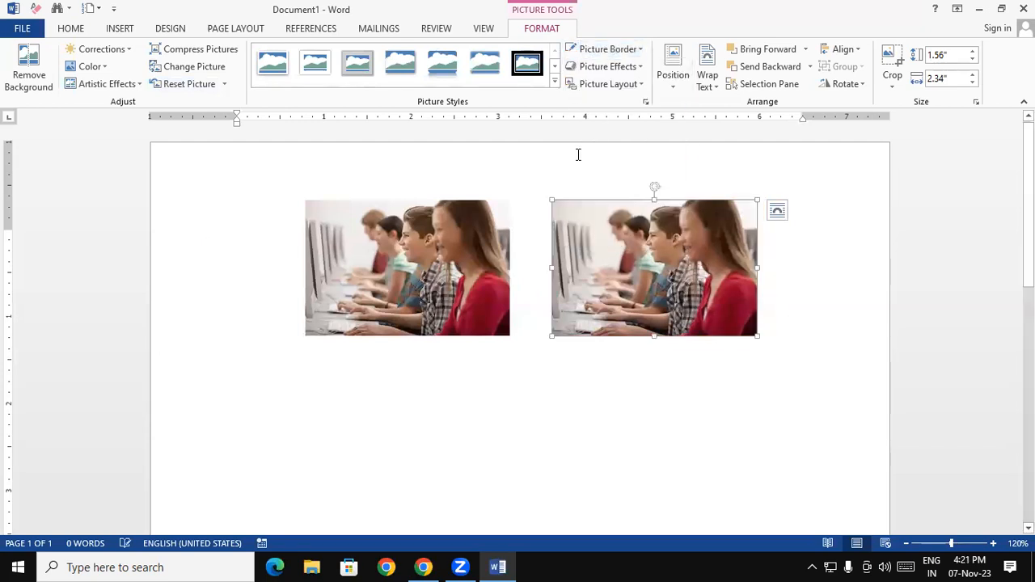
pyautogui.click(646, 429)
# Nudge the right-hand picture slightly down and set its border to the black theme color
pyautogui.moveTo(657, 310); pyautogui.dragTo(662, 283)
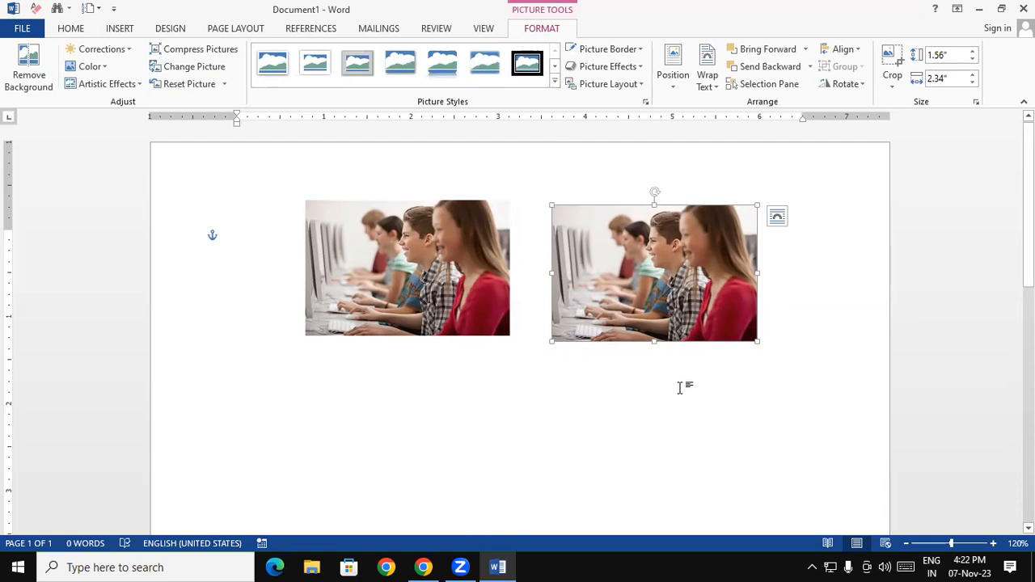
pyautogui.click(598, 49)
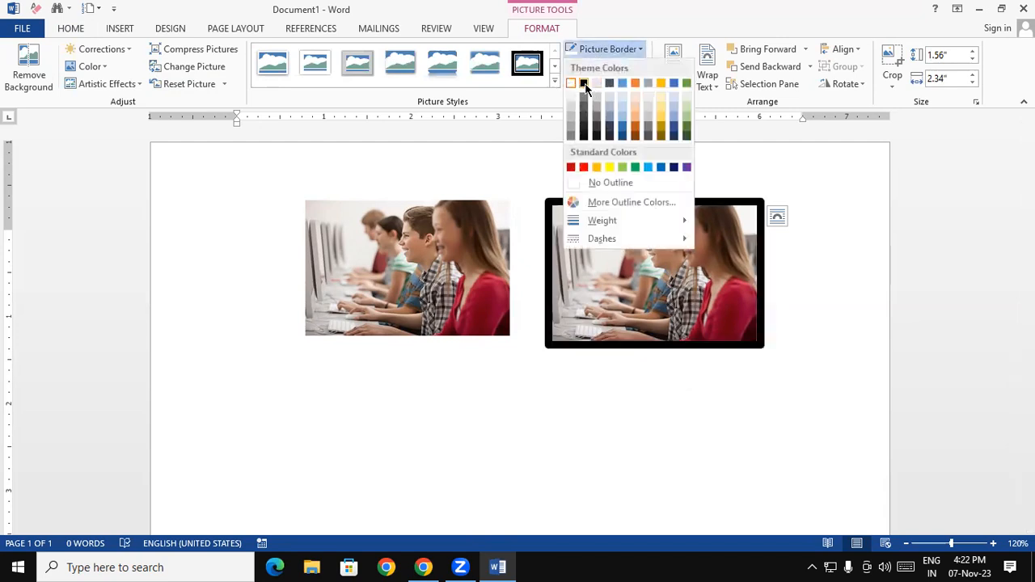
pyautogui.click(589, 83)
pyautogui.click(670, 429)
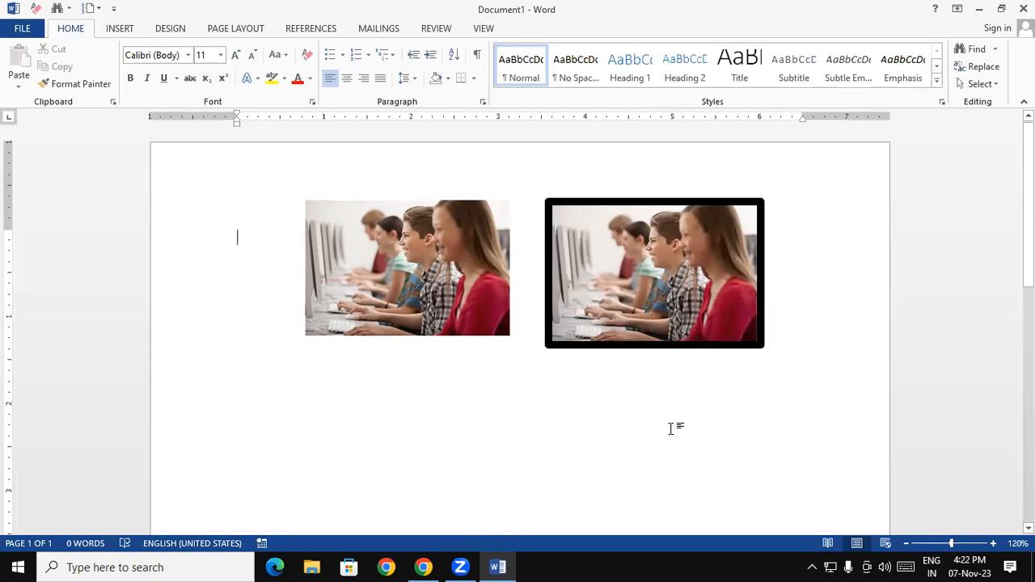
# Set the right-hand picture's border to No Outline and shift the picture slightly left, keeping it beside the other one
pyautogui.click(550, 256)
pyautogui.click(542, 28)
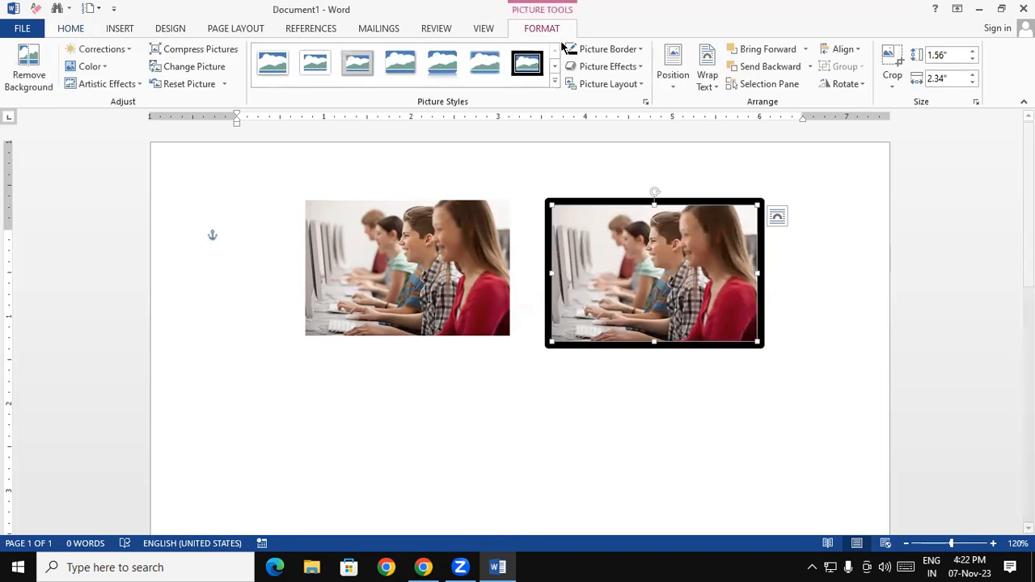
pyautogui.click(611, 50)
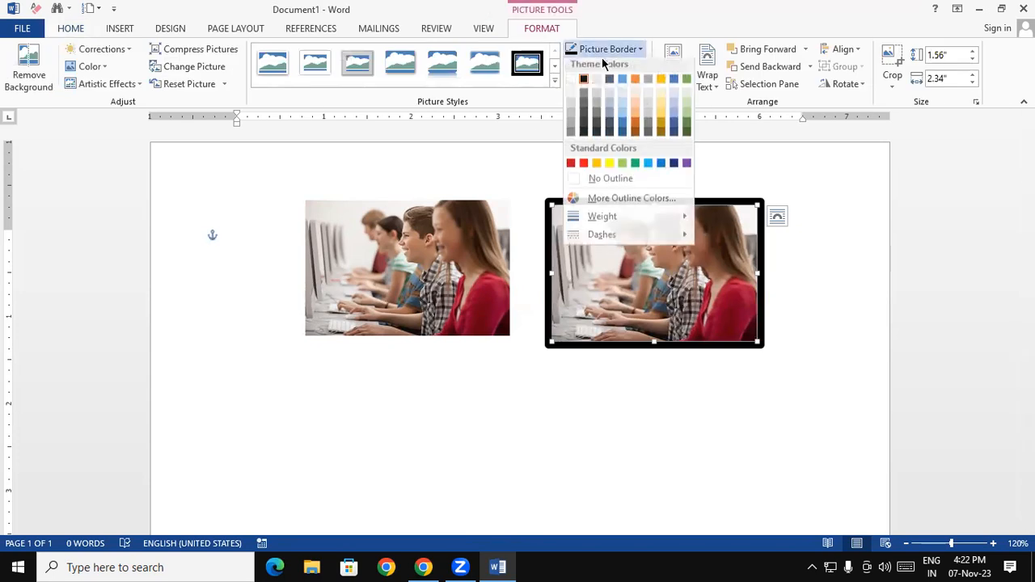
pyautogui.click(601, 185)
pyautogui.moveTo(610, 238); pyautogui.dragTo(523, 276)
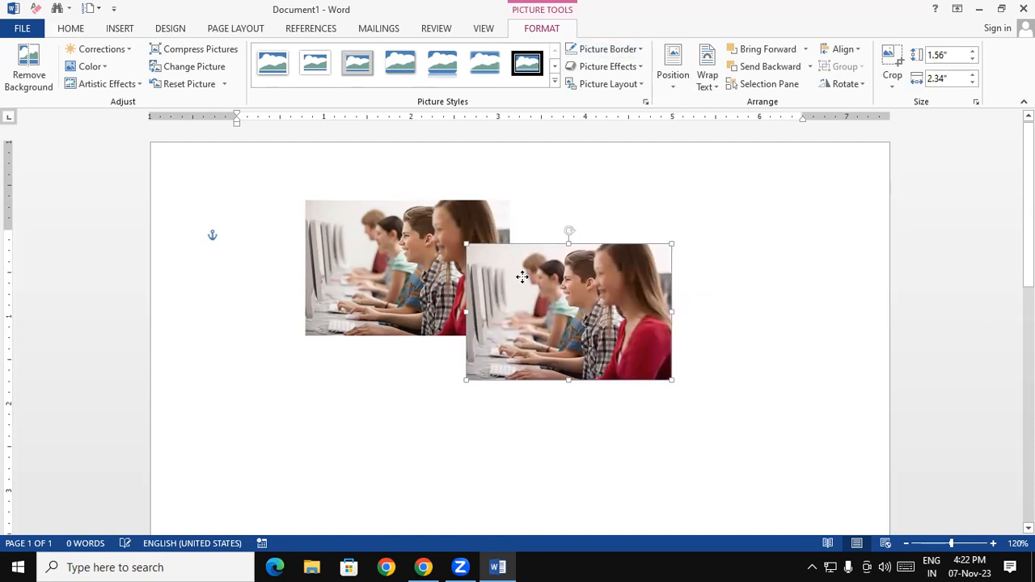
pyautogui.moveTo(523, 277); pyautogui.dragTo(601, 238)
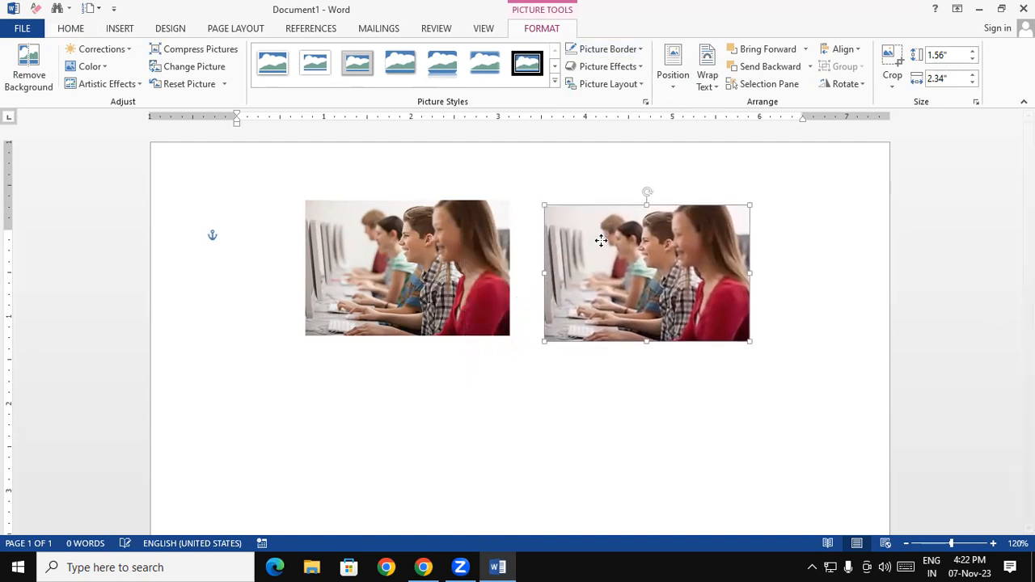
pyautogui.click(608, 68)
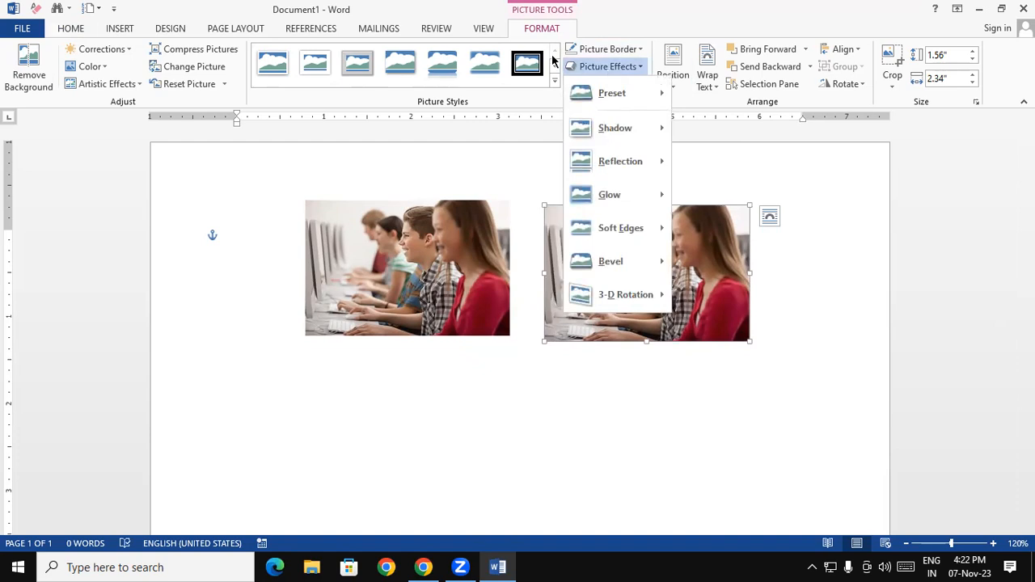
pyautogui.click(555, 81)
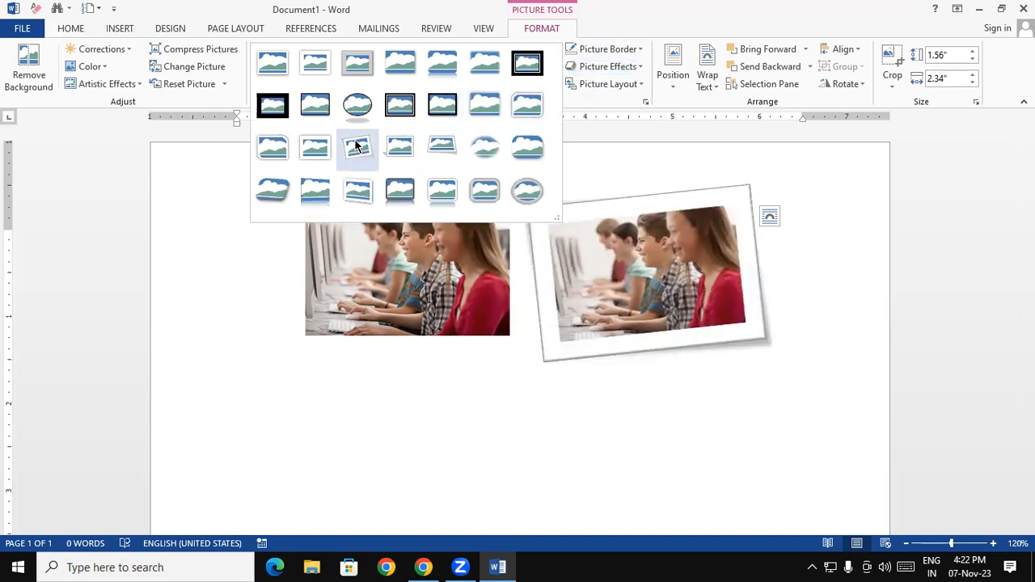
pyautogui.click(630, 110)
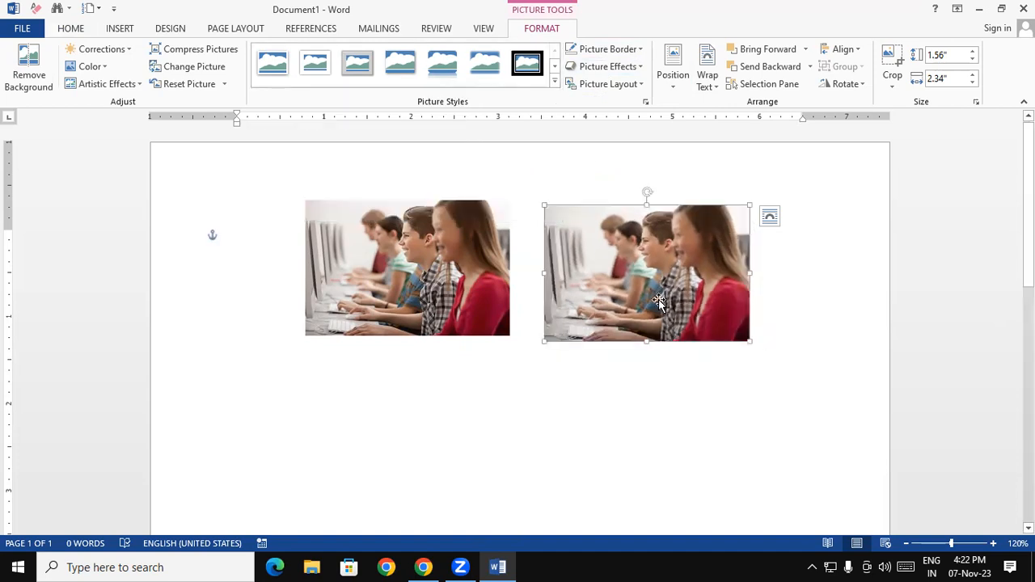
# Apply the 3-D preset in the third row, second column of the preset effects to the right-hand picture
pyautogui.click(623, 67)
pyautogui.moveTo(619, 95)
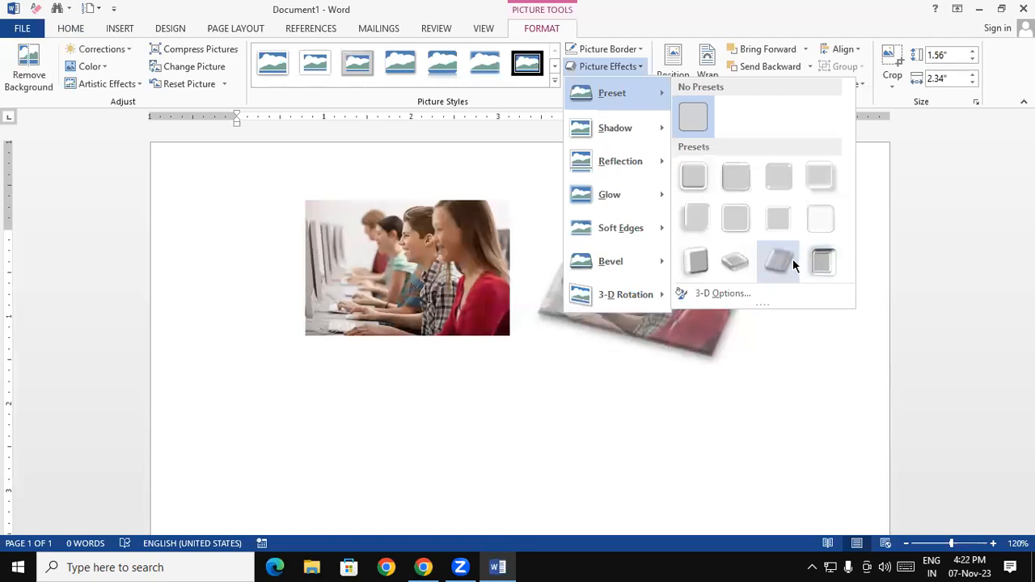
pyautogui.click(743, 264)
pyautogui.click(698, 471)
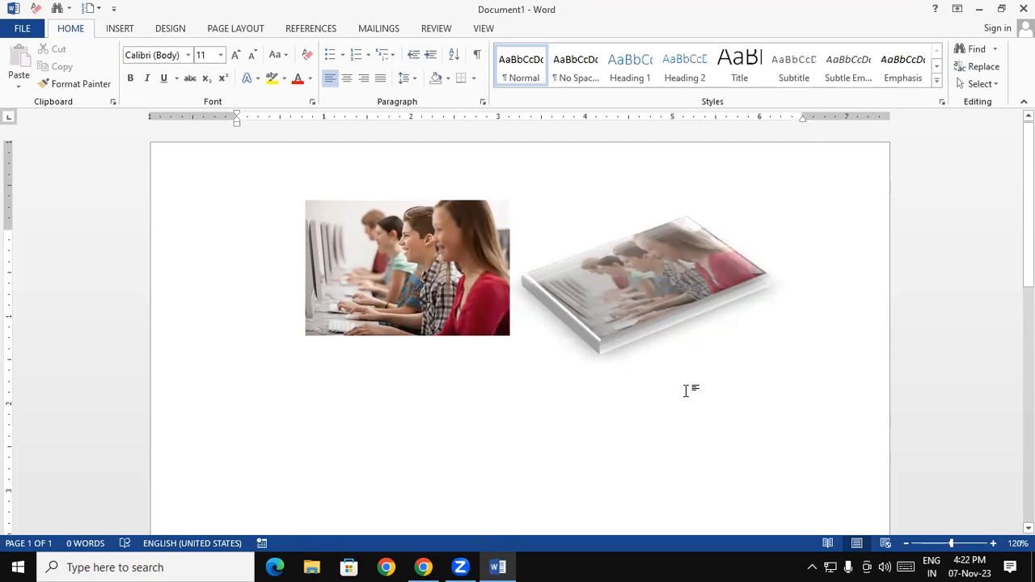
# Change the right-hand picture's preset effect to the tilted preset in the third row, third column
pyautogui.click(648, 296)
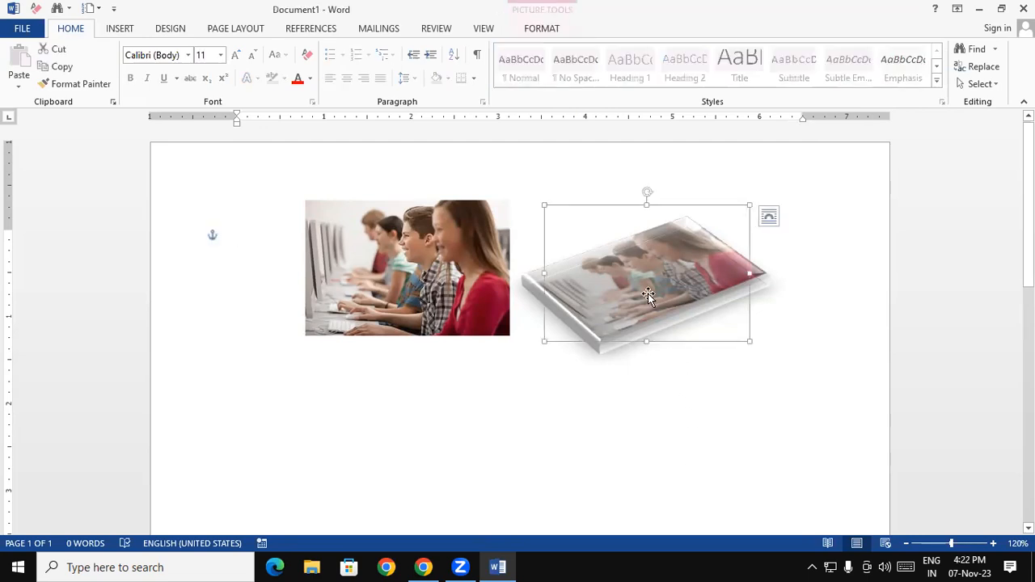
pyautogui.click(558, 31)
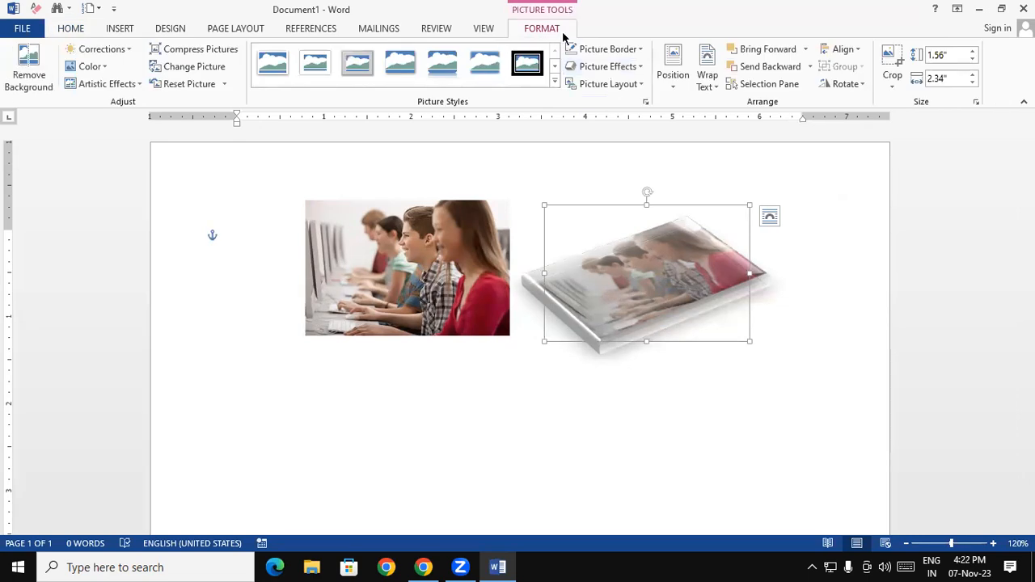
pyautogui.click(604, 70)
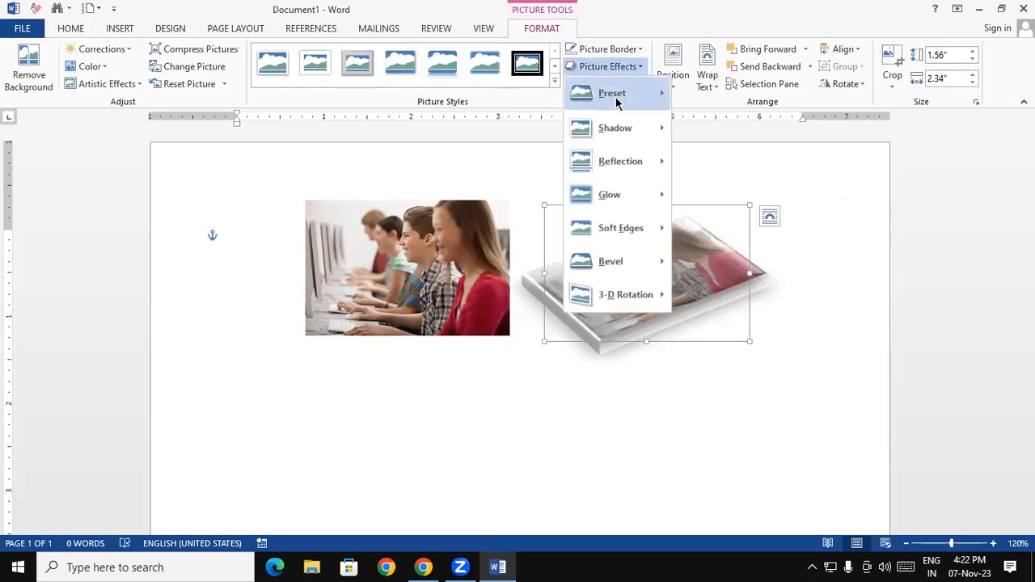
pyautogui.moveTo(631, 94)
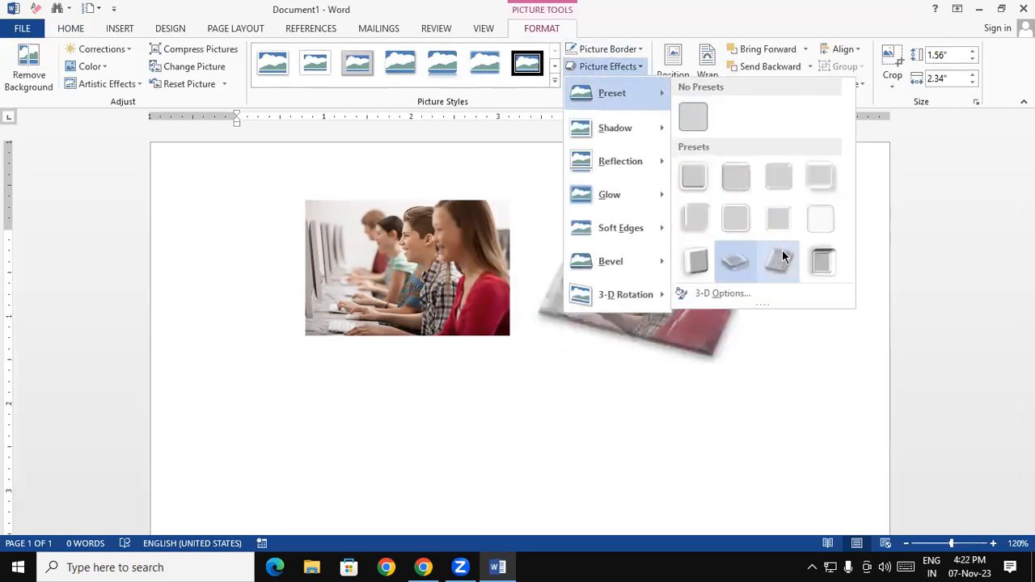
pyautogui.click(779, 260)
pyautogui.click(756, 429)
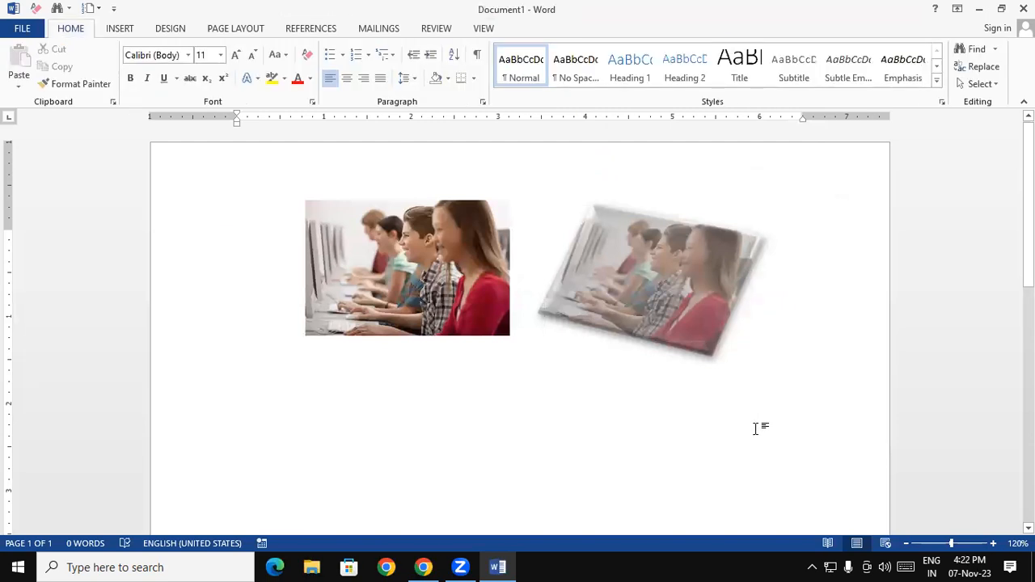
# Duplicate the tilted right-hand picture so that the copy overlaps its lower right part
pyautogui.click(709, 343)
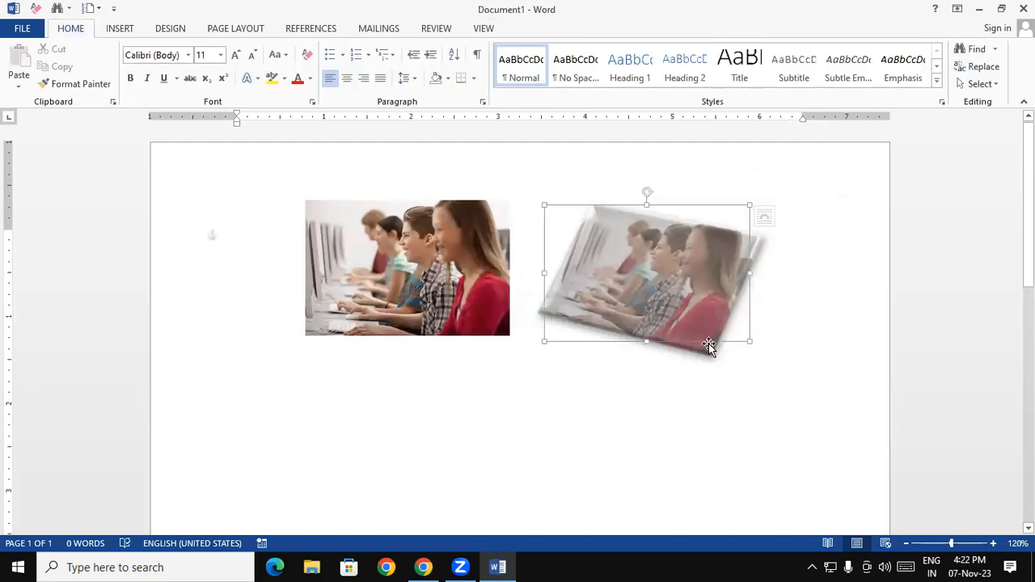
pyautogui.hotkey('ctrl', 'd')
pyautogui.moveTo(677, 281); pyautogui.dragTo(729, 335)
pyautogui.click(715, 456)
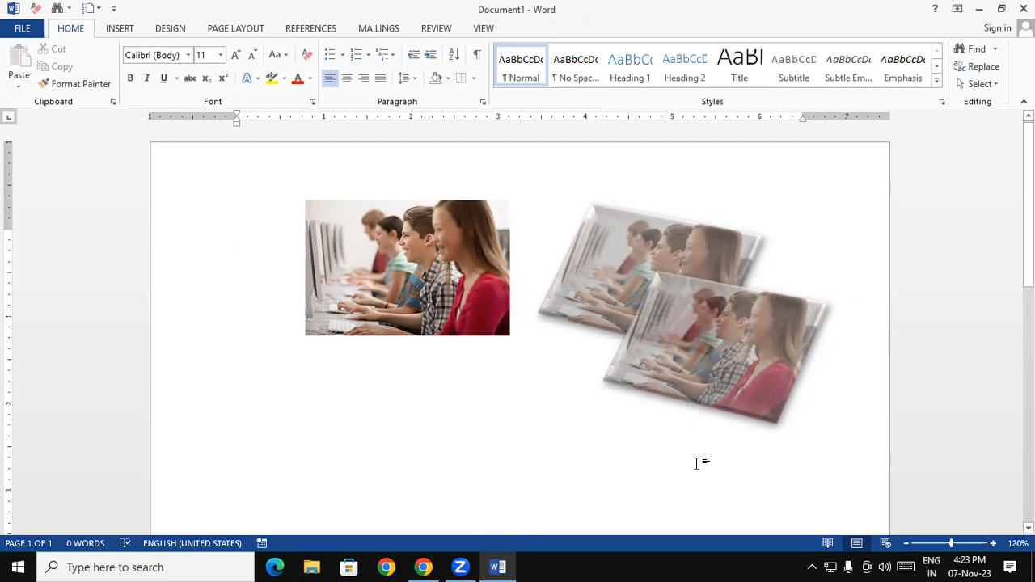
# Delete the overlapping copy and reset the formatting of the original right-hand picture
pyautogui.click(686, 302)
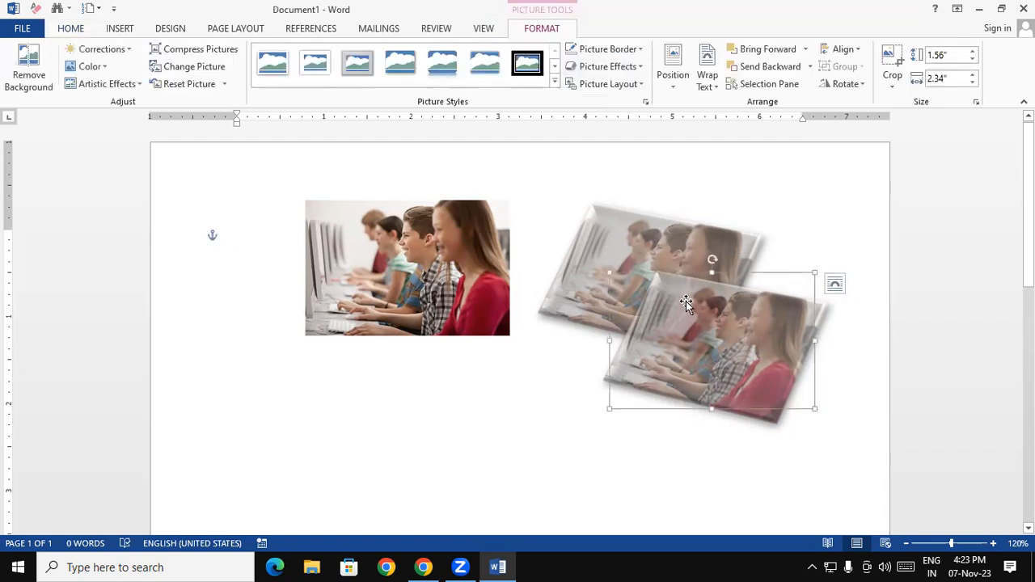
pyautogui.press('Delete')
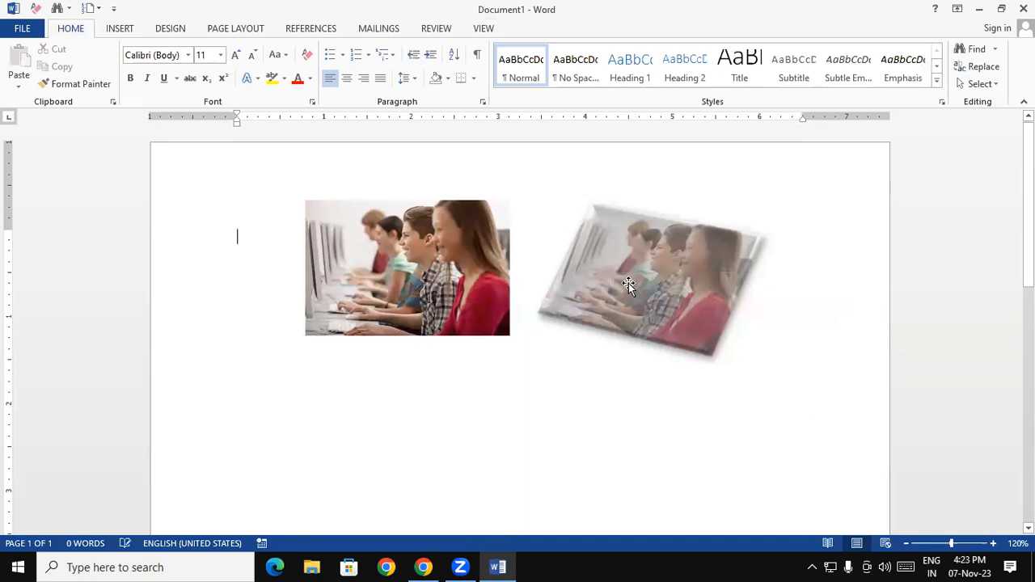
pyautogui.click(629, 283)
pyautogui.click(198, 84)
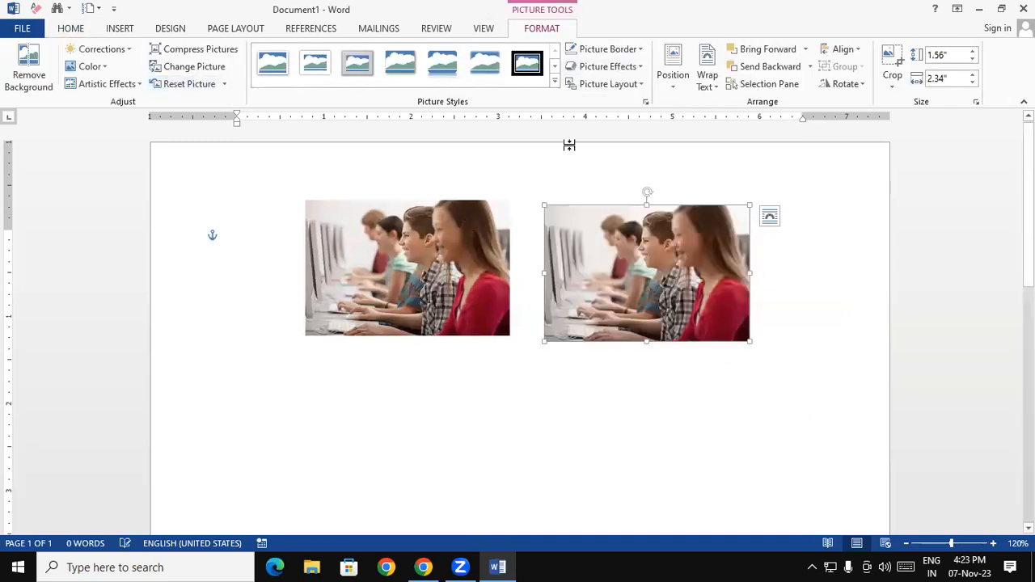
# Apply the outer shadow that falls toward the upper left to the right-hand picture
pyautogui.click(608, 67)
pyautogui.moveTo(615, 97)
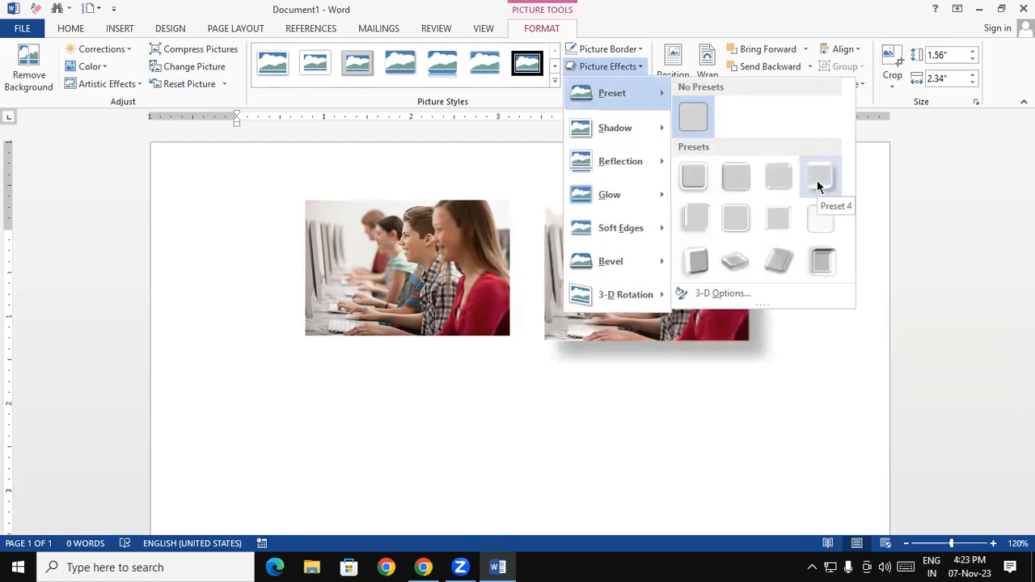
pyautogui.moveTo(636, 137)
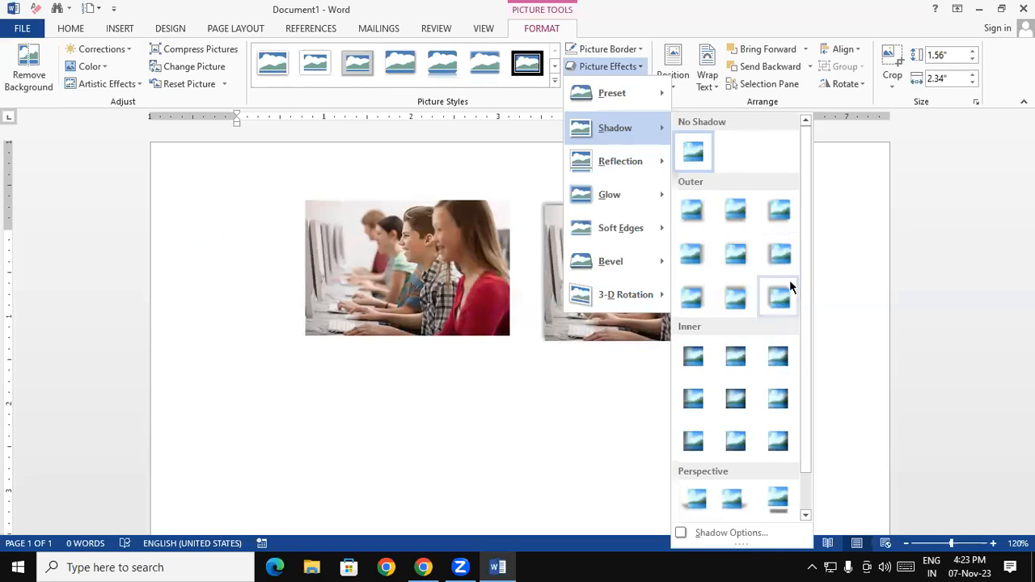
pyautogui.click(642, 230)
pyautogui.click(690, 466)
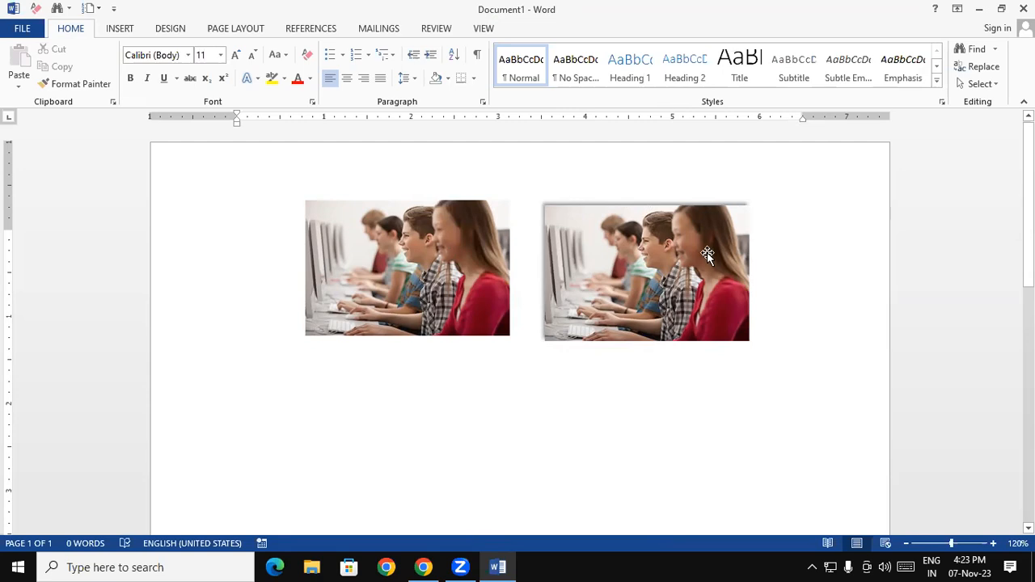
# Replace the right-hand picture's shadow with the perspective shadow that falls below the picture
pyautogui.click(594, 297)
pyautogui.click(601, 69)
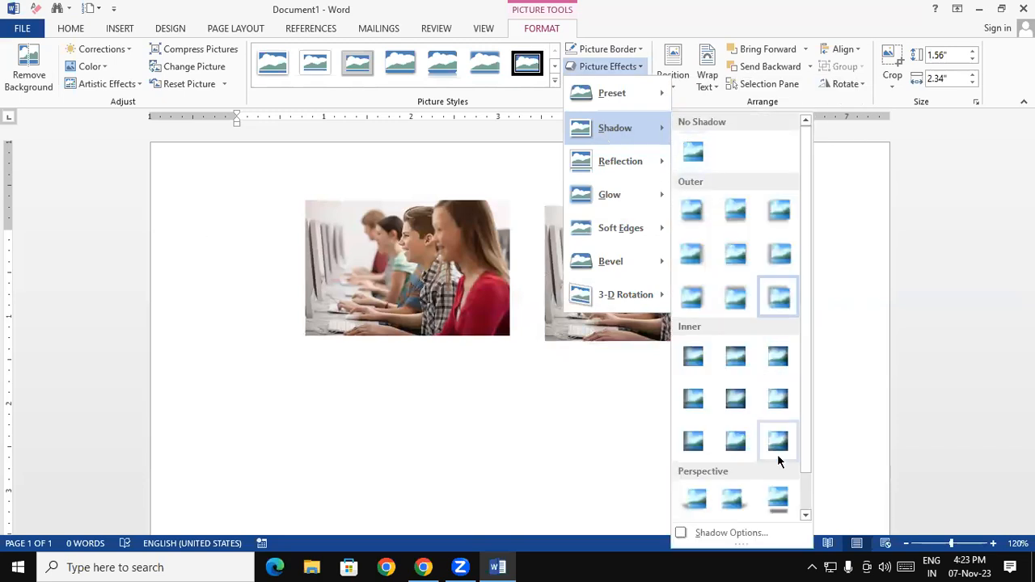
pyautogui.click(668, 439)
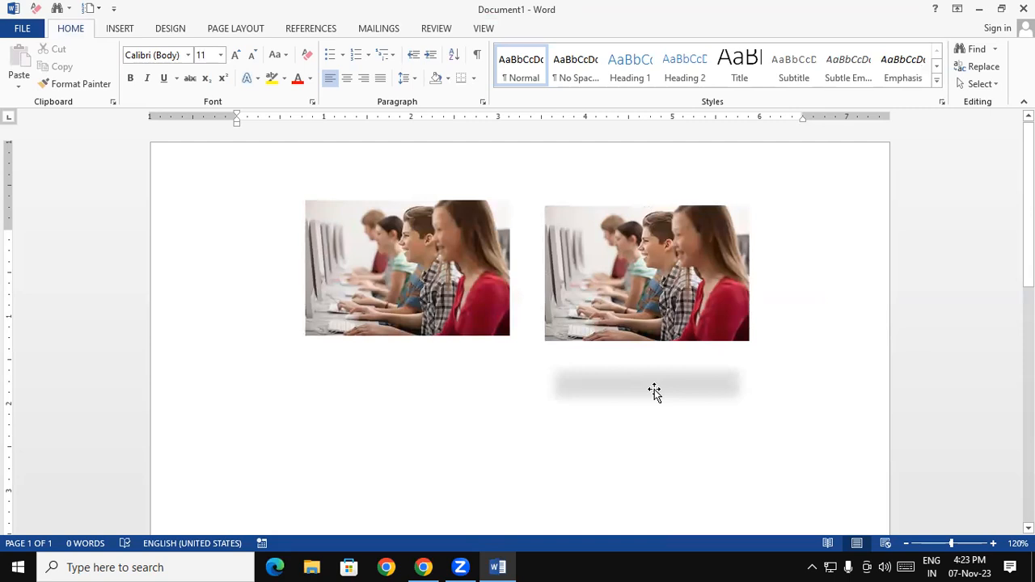
# Remove the shadow from the right-hand picture with the No Shadow option
pyautogui.click(643, 275)
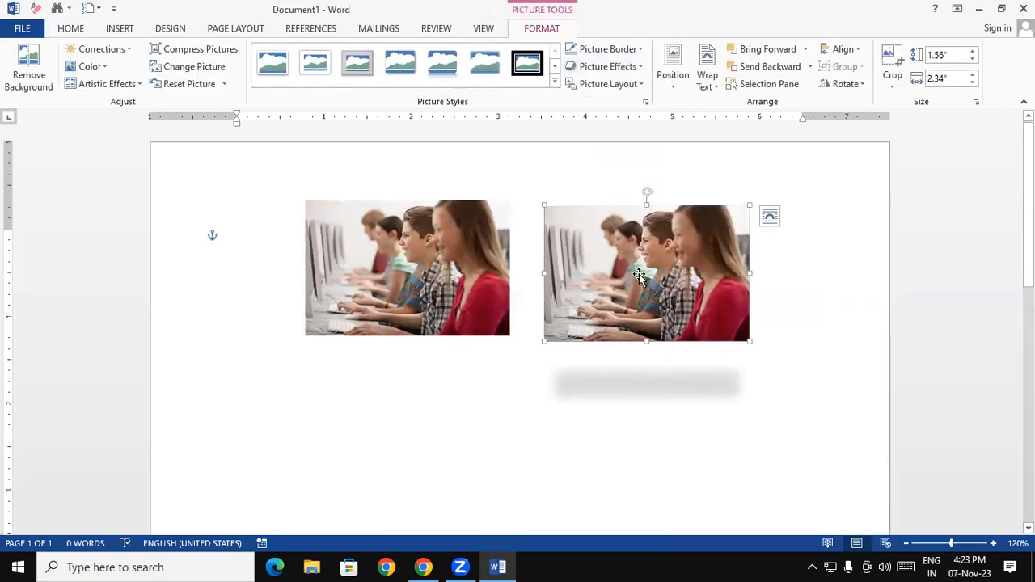
pyautogui.click(607, 66)
pyautogui.moveTo(614, 137)
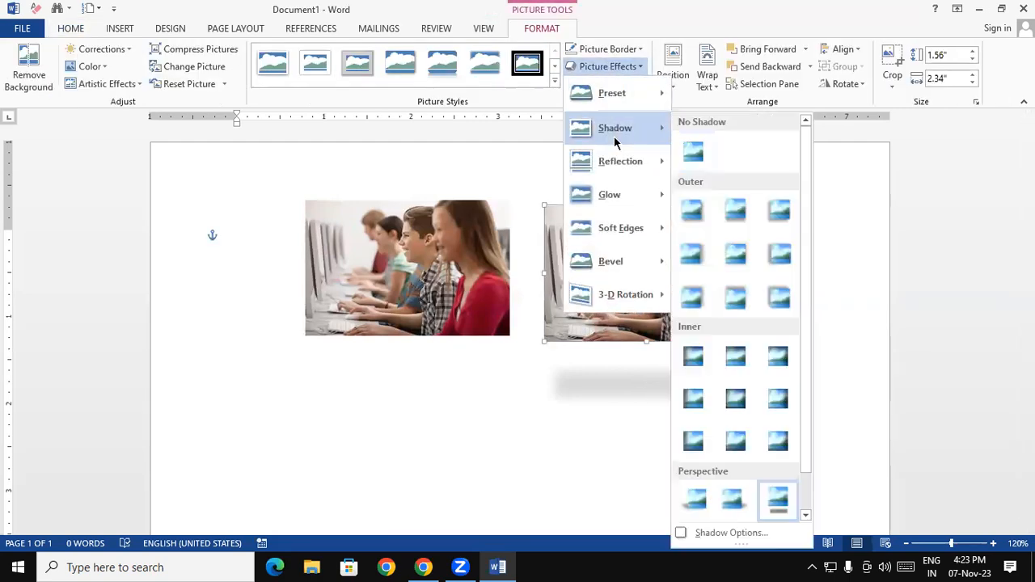
pyautogui.click(693, 151)
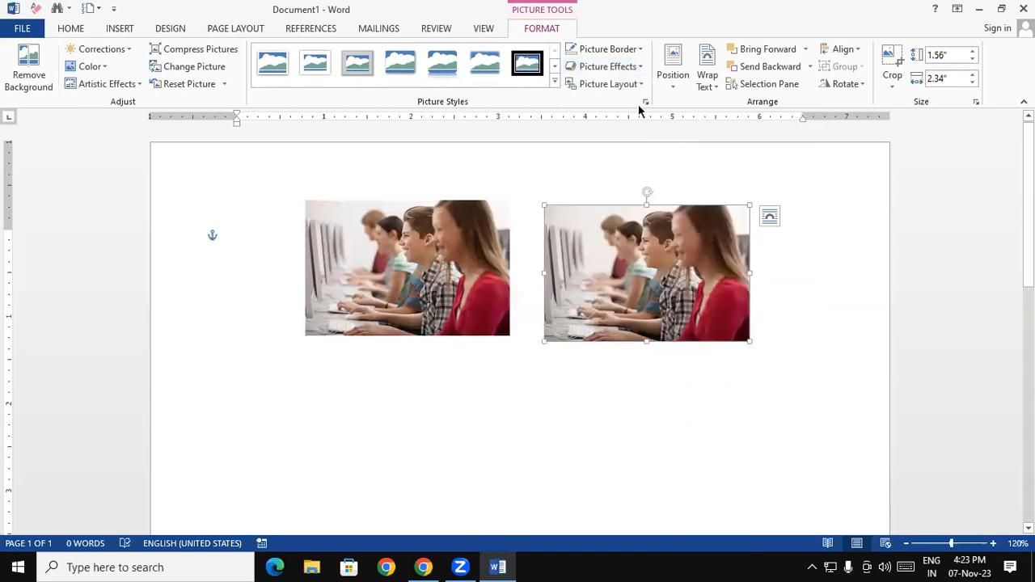
# Apply the reflection variation in the third row, third column to the right-hand picture
pyautogui.click(618, 68)
pyautogui.moveTo(618, 168)
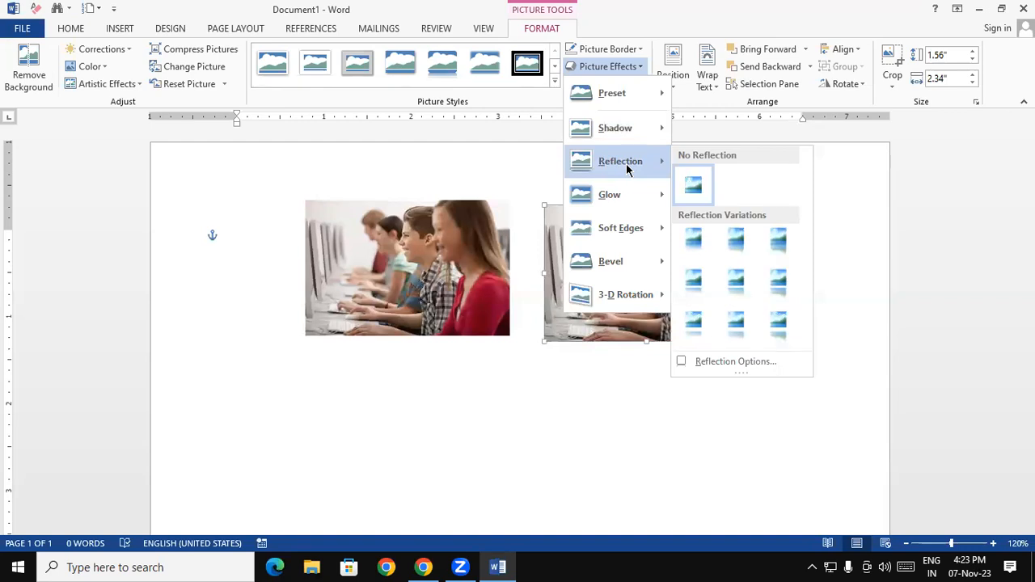
pyautogui.click(773, 324)
pyautogui.click(837, 388)
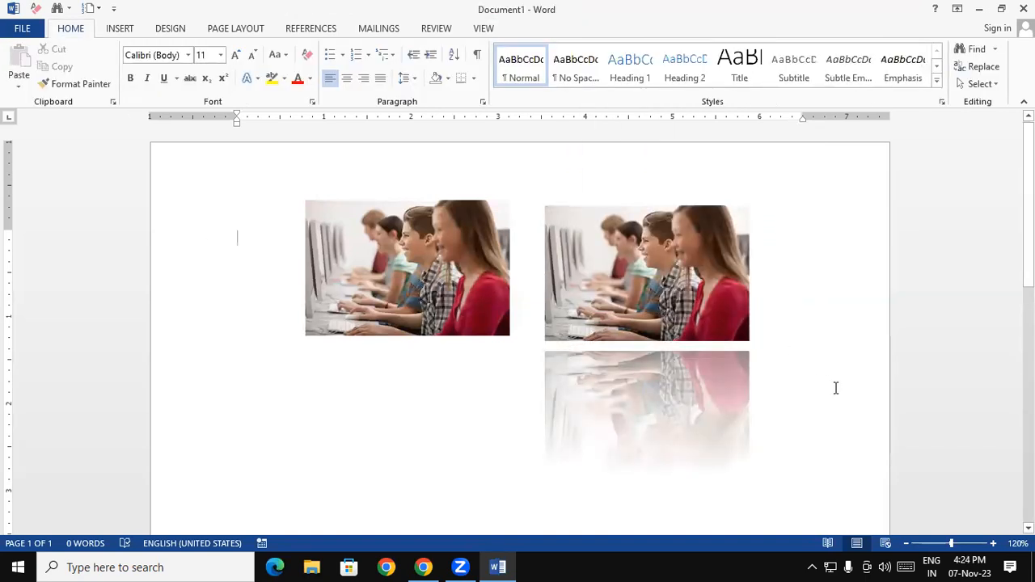
# Remove the reflection from the right-hand picture with the No Reflection option
pyautogui.click(684, 254)
pyautogui.click(610, 66)
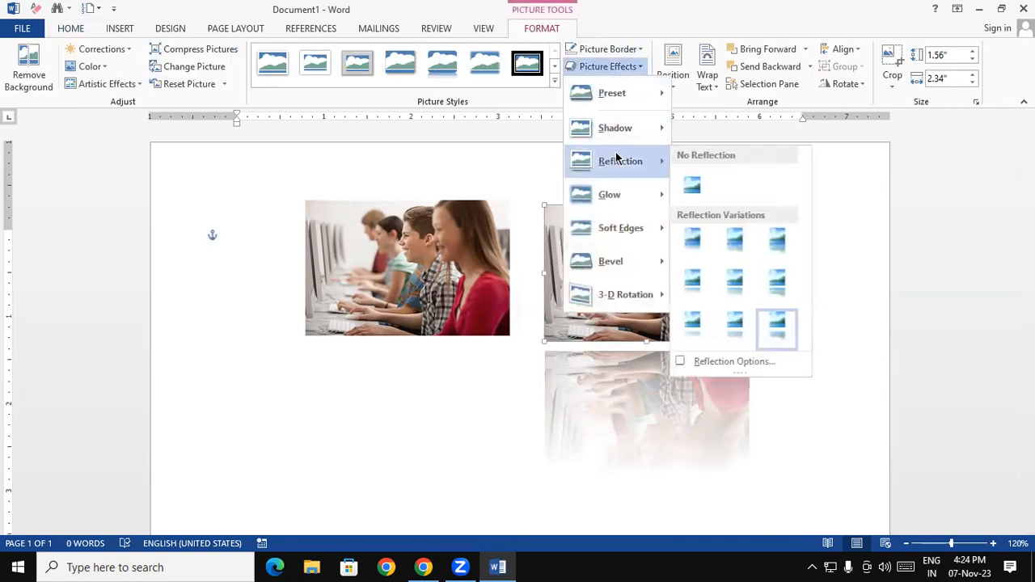
pyautogui.click(694, 179)
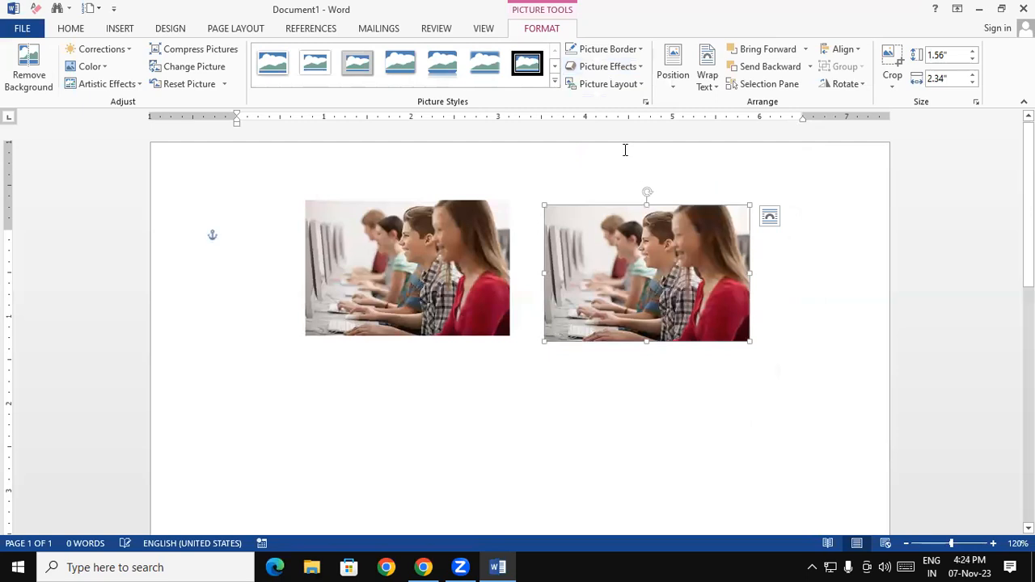
# Add the largest blue glow variation, in the fifth column of the fourth row, around the right-hand picture
pyautogui.click(612, 67)
pyautogui.moveTo(613, 197)
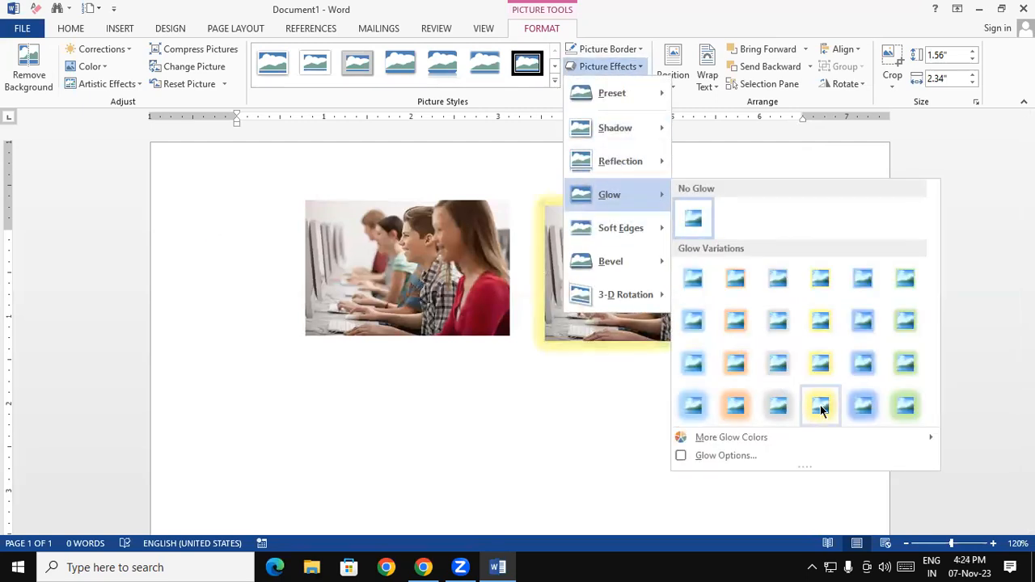
pyautogui.click(863, 407)
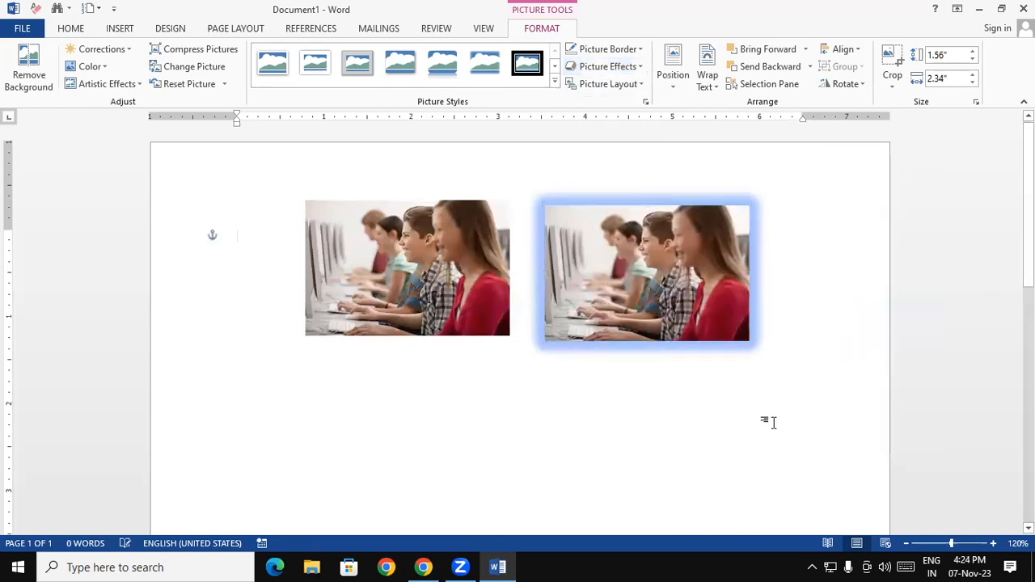
pyautogui.click(773, 422)
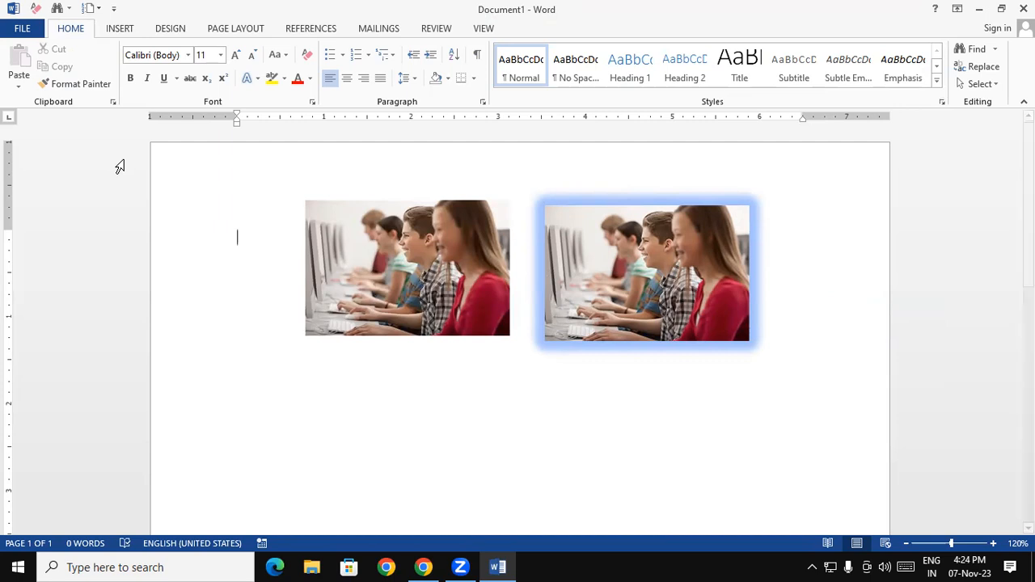
# Change the right-hand picture's glow to a custom green with RGB 50, 240, 24 and 60% transparency, keeping the picture selected
pyautogui.click(579, 213)
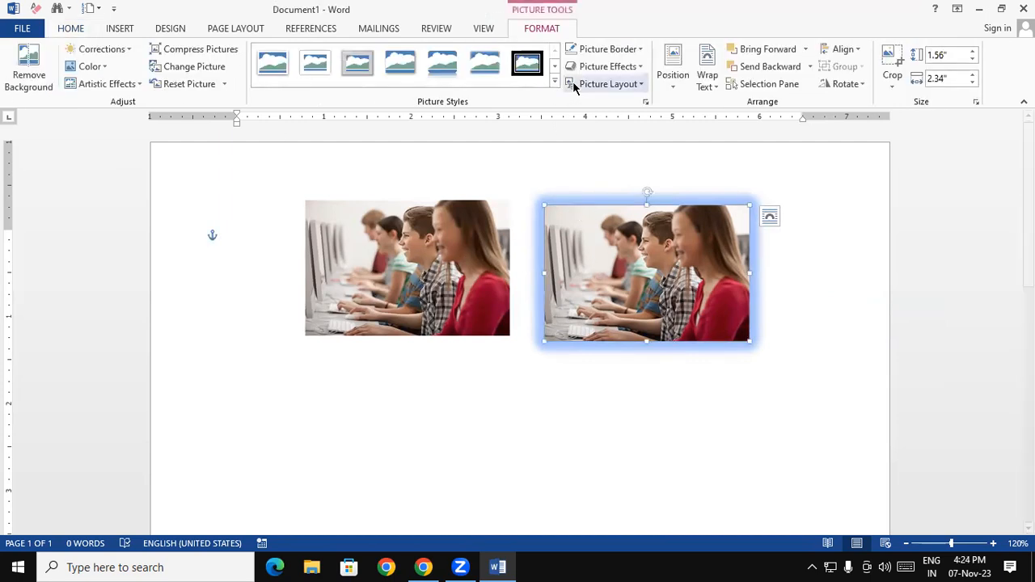
pyautogui.click(607, 67)
pyautogui.moveTo(626, 142)
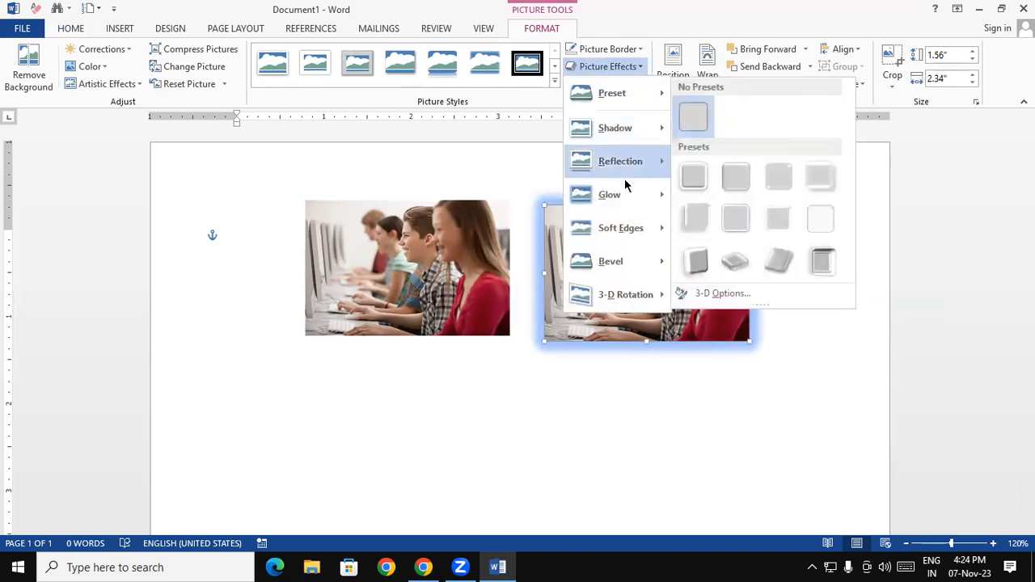
pyautogui.moveTo(626, 195)
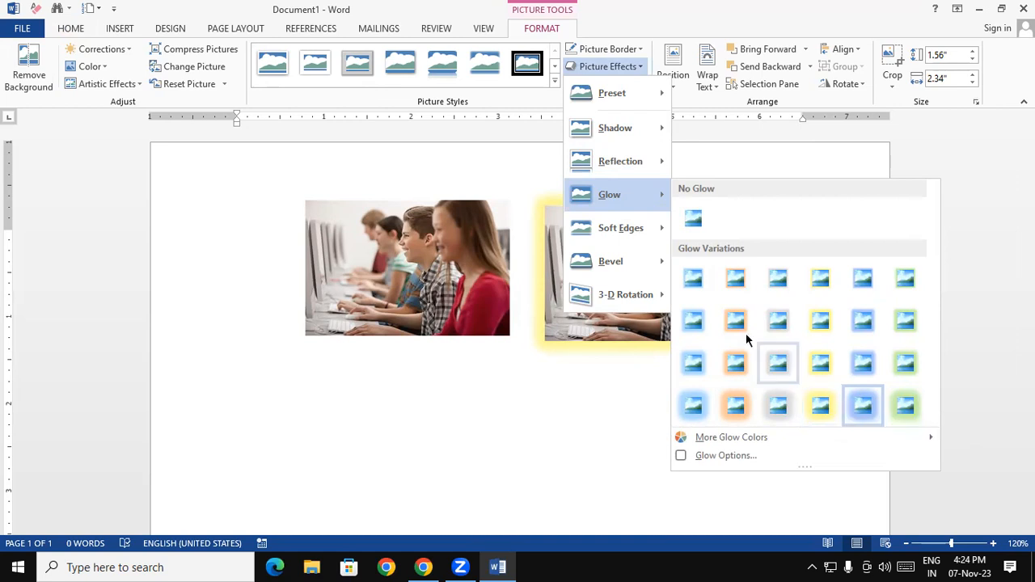
pyautogui.moveTo(727, 436)
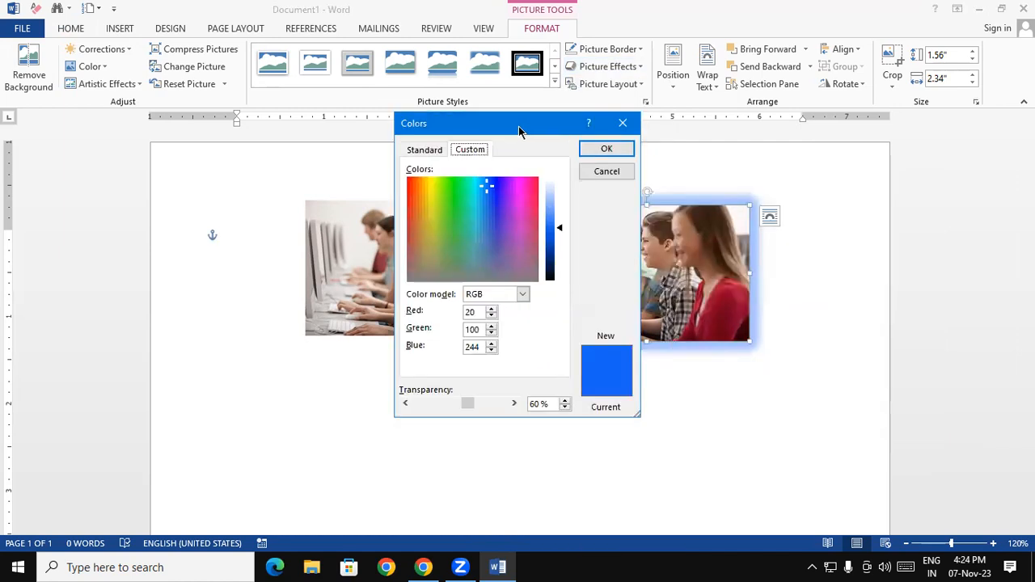
pyautogui.moveTo(519, 127); pyautogui.dragTo(343, 98)
pyautogui.moveTo(305, 157); pyautogui.dragTo(272, 160)
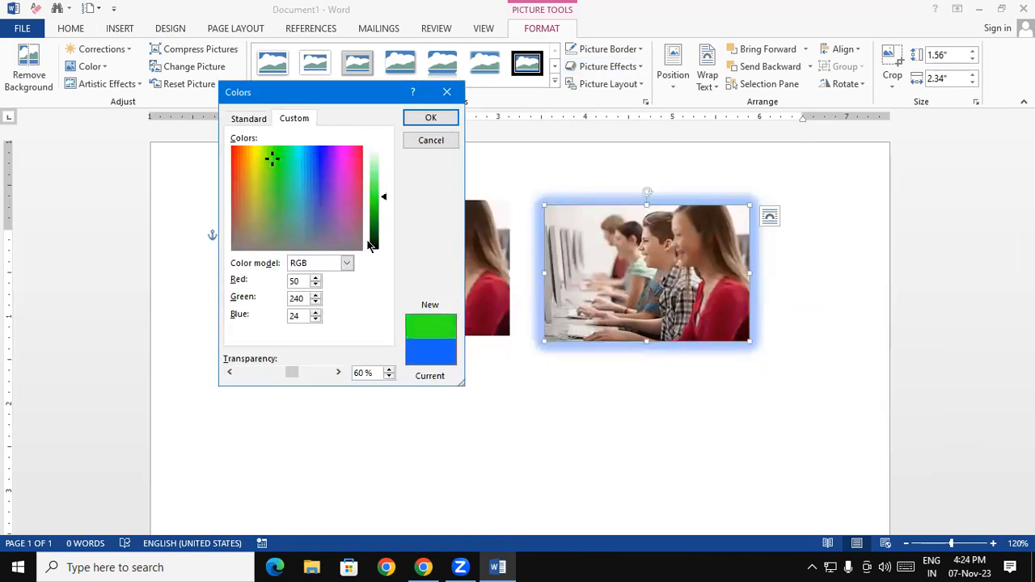
pyautogui.click(430, 119)
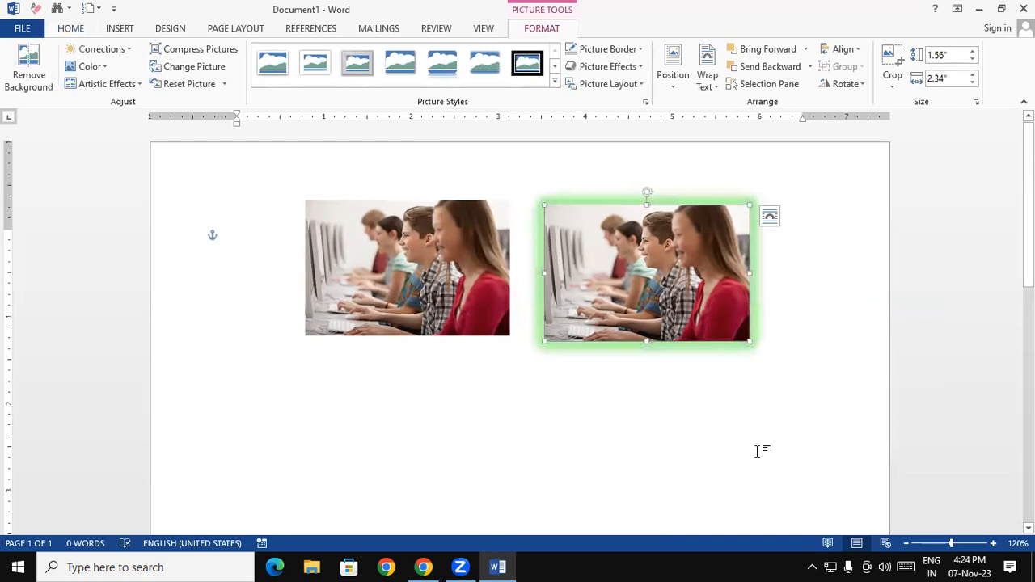
pyautogui.click(761, 449)
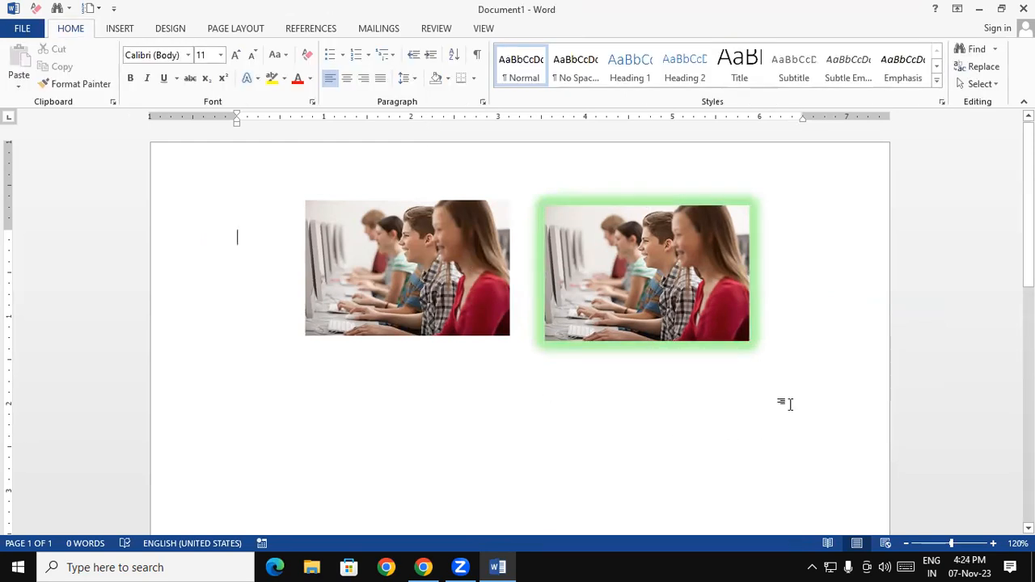
pyautogui.click(662, 309)
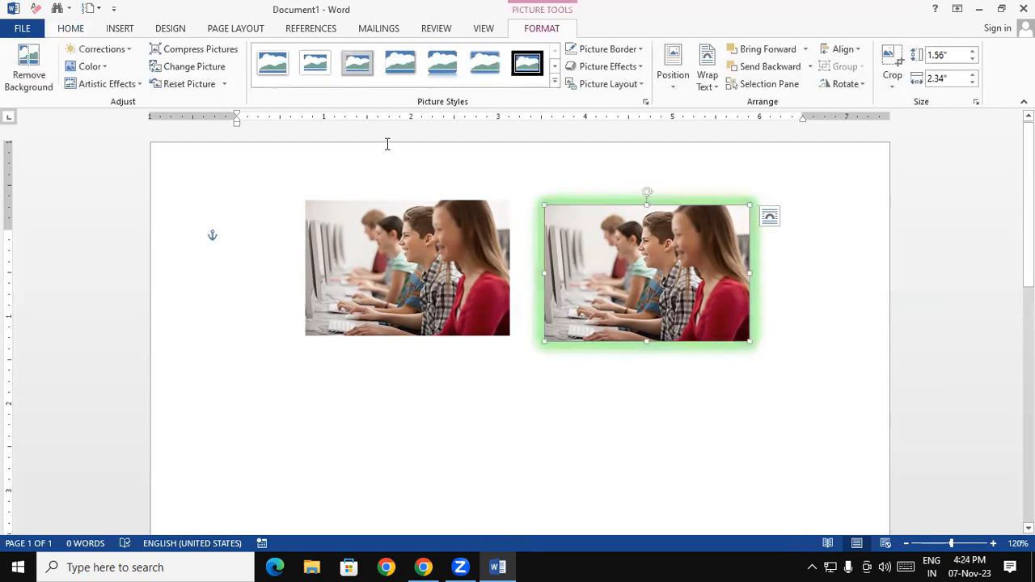
# Reset the right-hand picture's formatting to remove its green glow
pyautogui.click(184, 86)
pyautogui.click(606, 66)
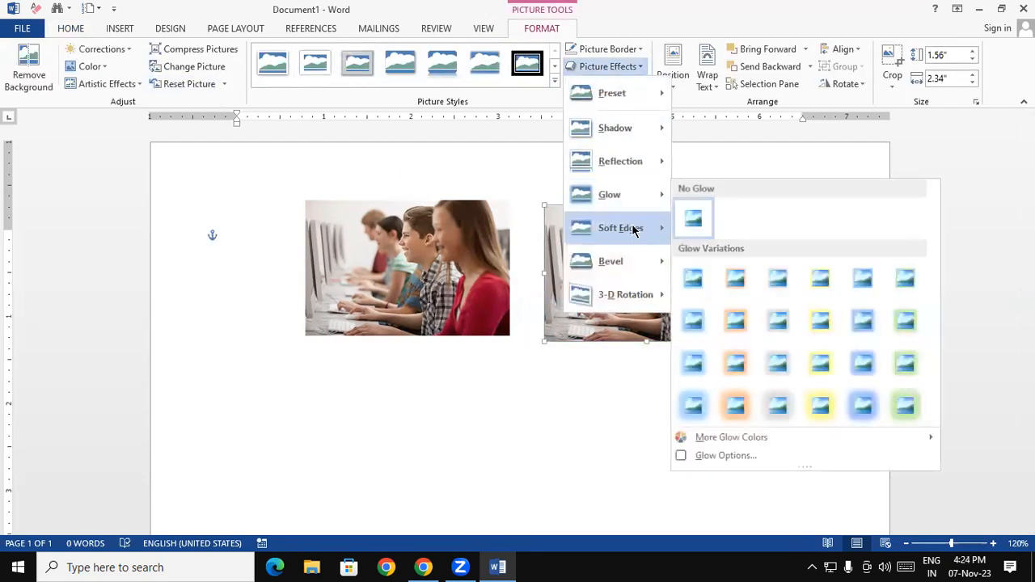
pyautogui.moveTo(627, 235)
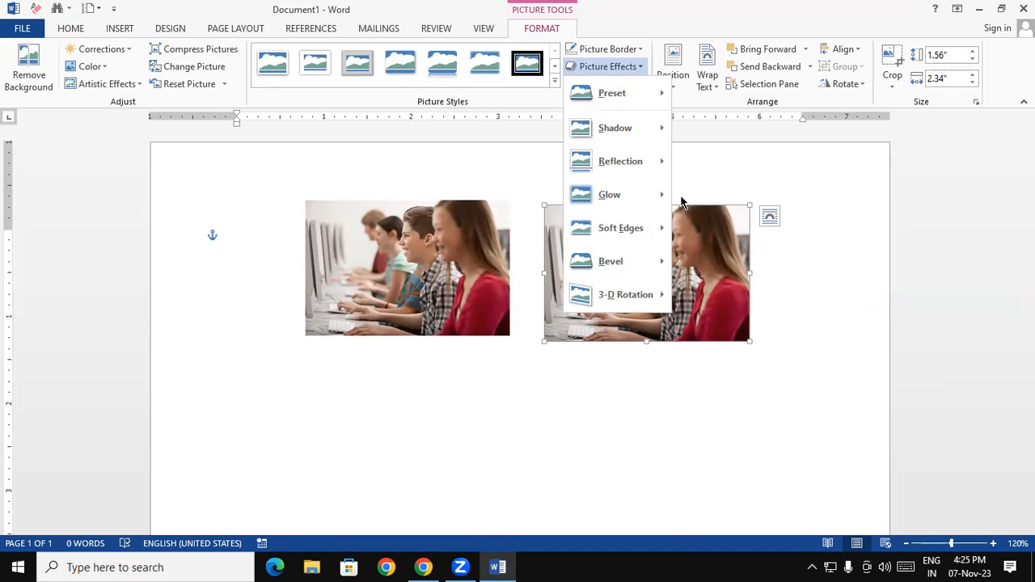
pyautogui.click(710, 288)
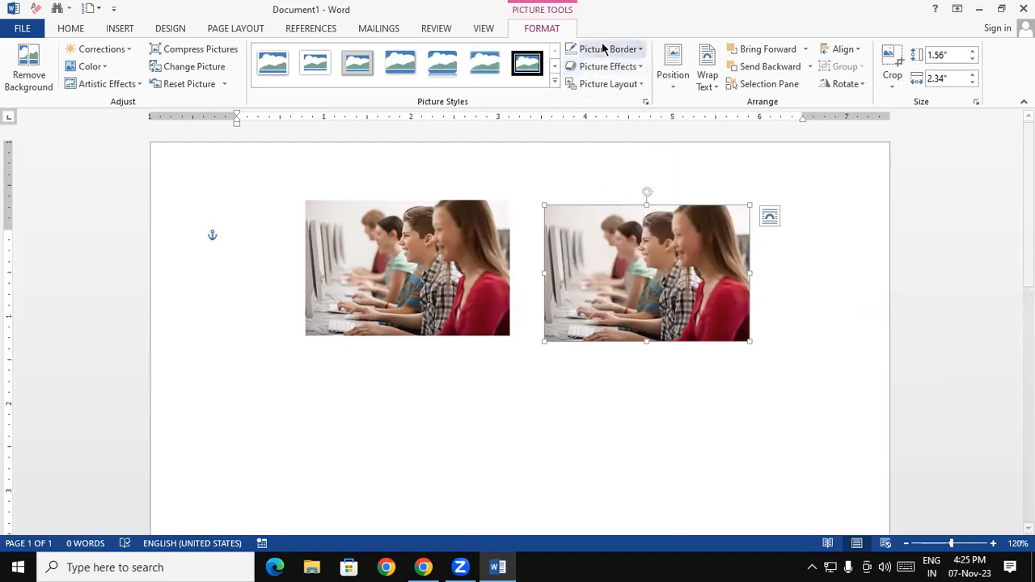
# Apply 25 Point soft edges to the right-hand picture and compare it with the unmodified left-hand picture
pyautogui.click(611, 66)
pyautogui.moveTo(669, 233)
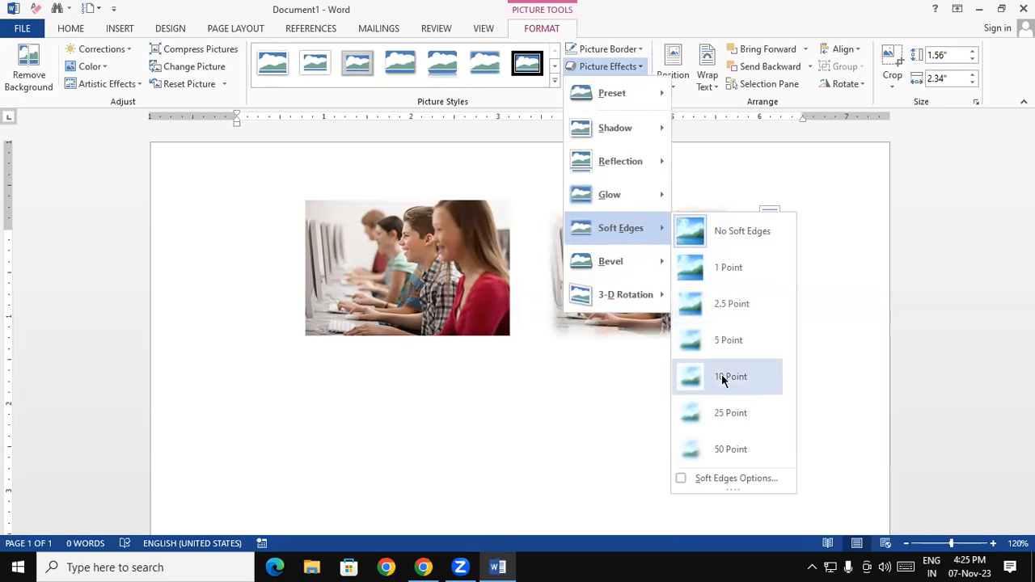
pyautogui.click(718, 416)
pyautogui.click(709, 413)
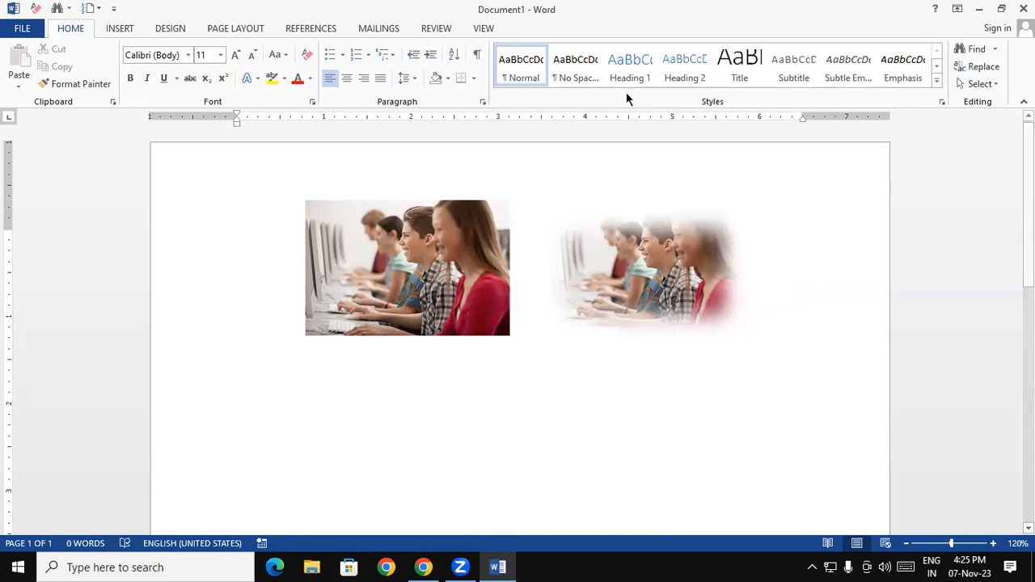
pyautogui.click(450, 288)
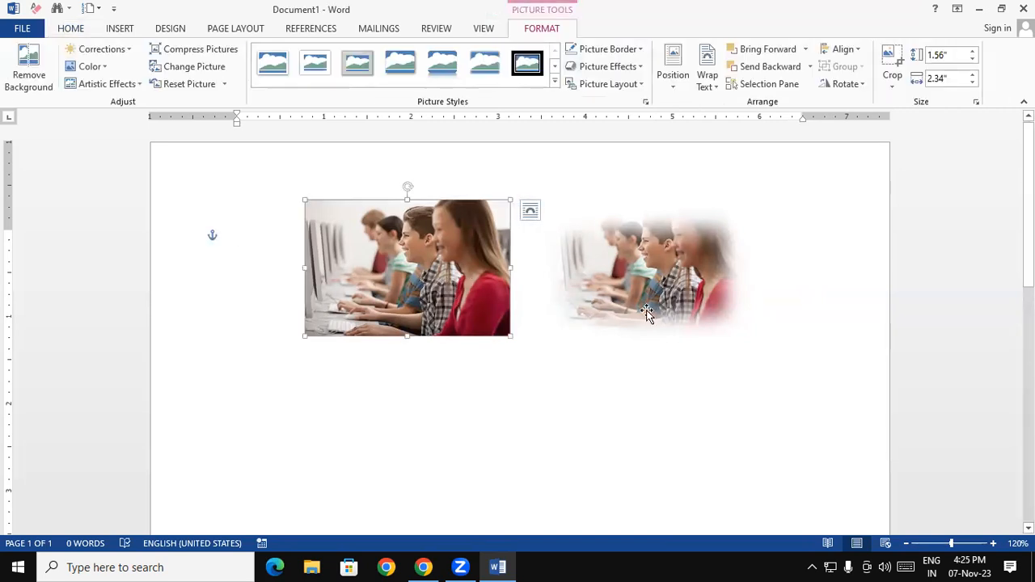
pyautogui.click(517, 413)
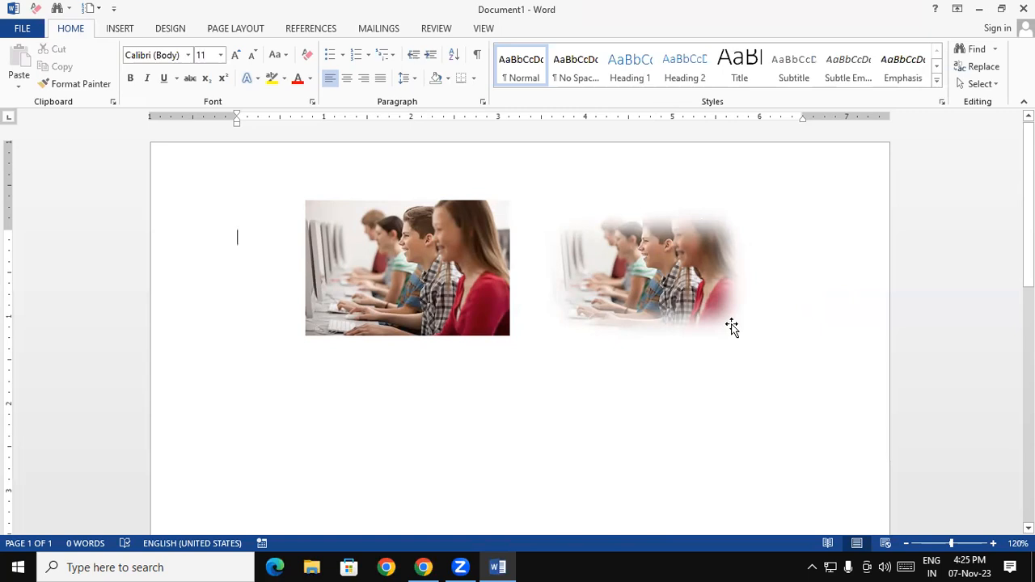
# Change the right-hand picture's soft edges to 50 Point and deselect the picture
pyautogui.click(709, 275)
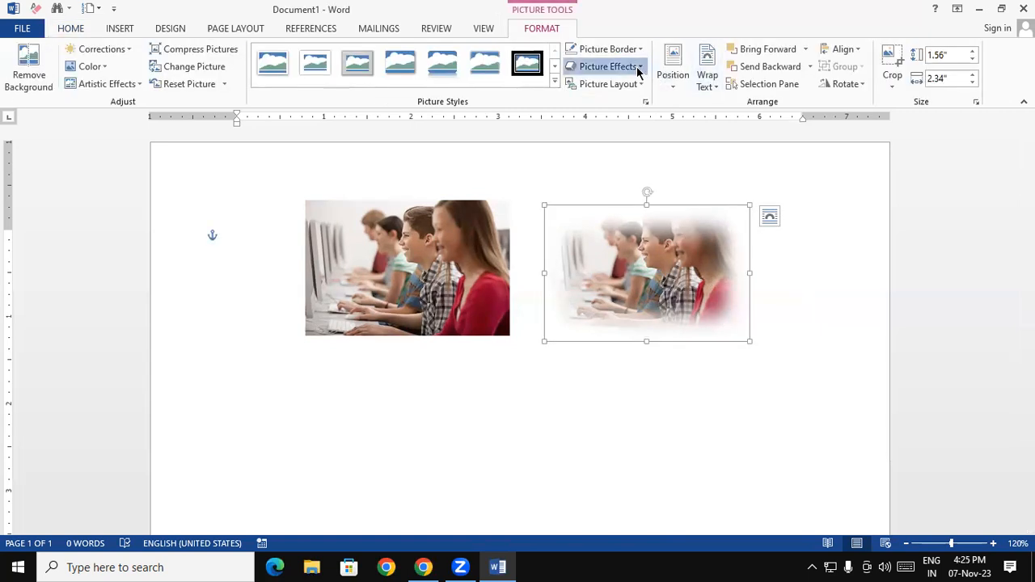
pyautogui.click(639, 68)
pyautogui.moveTo(621, 232)
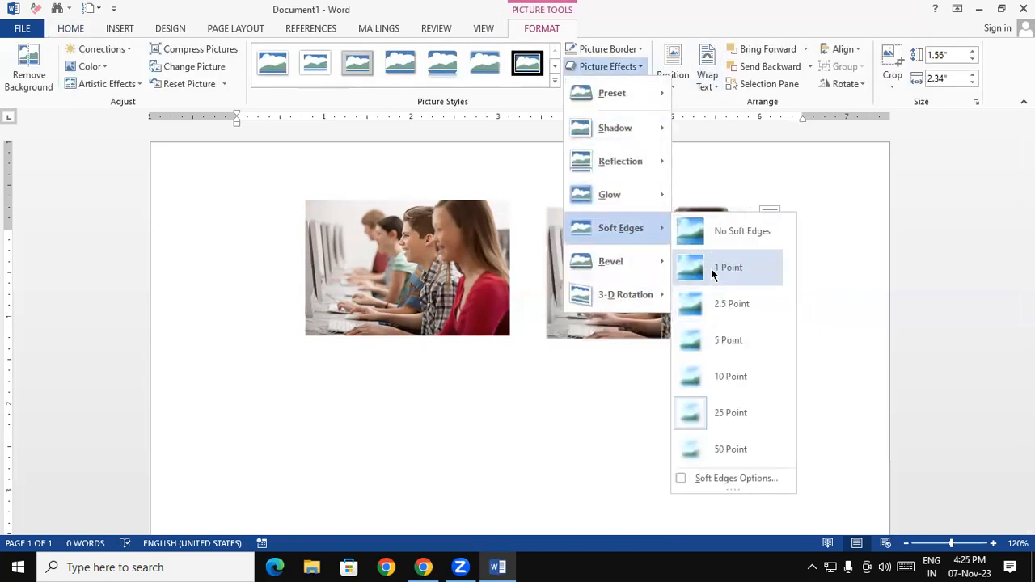
pyautogui.click(728, 447)
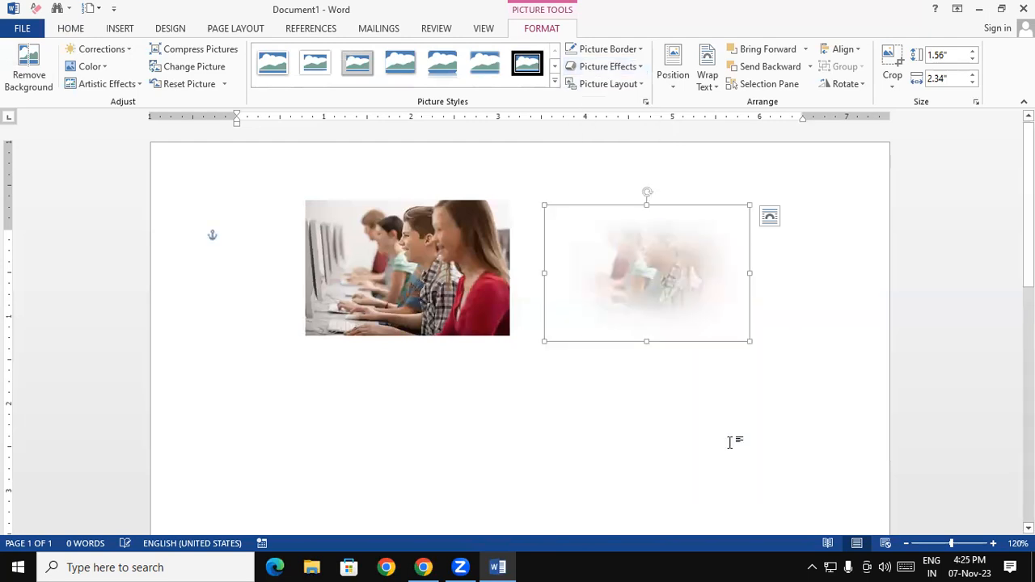
pyautogui.click(729, 442)
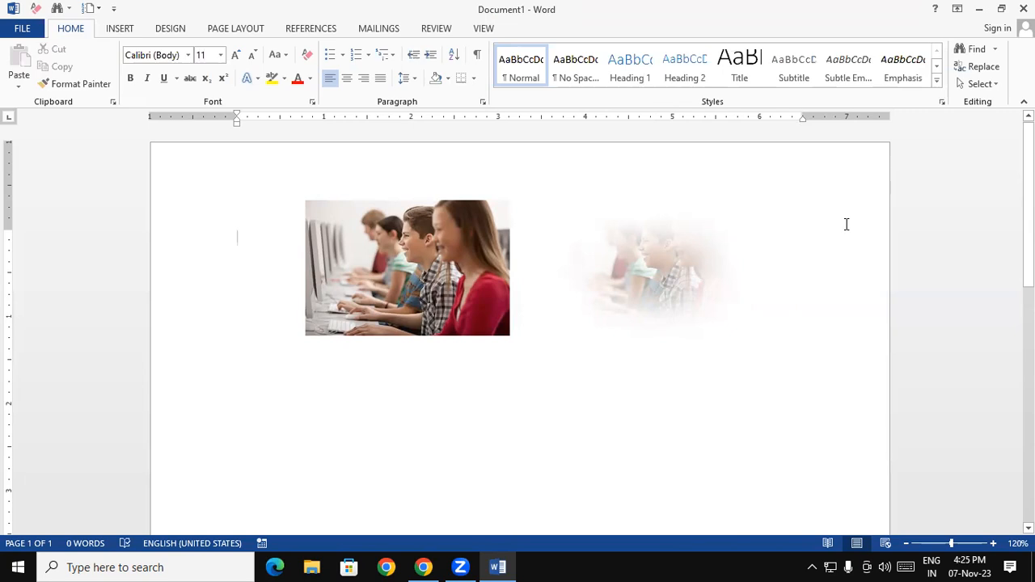
# Set the right-hand picture's soft edges to 2.5 Point and deselect the picture
pyautogui.click(694, 263)
pyautogui.click(617, 73)
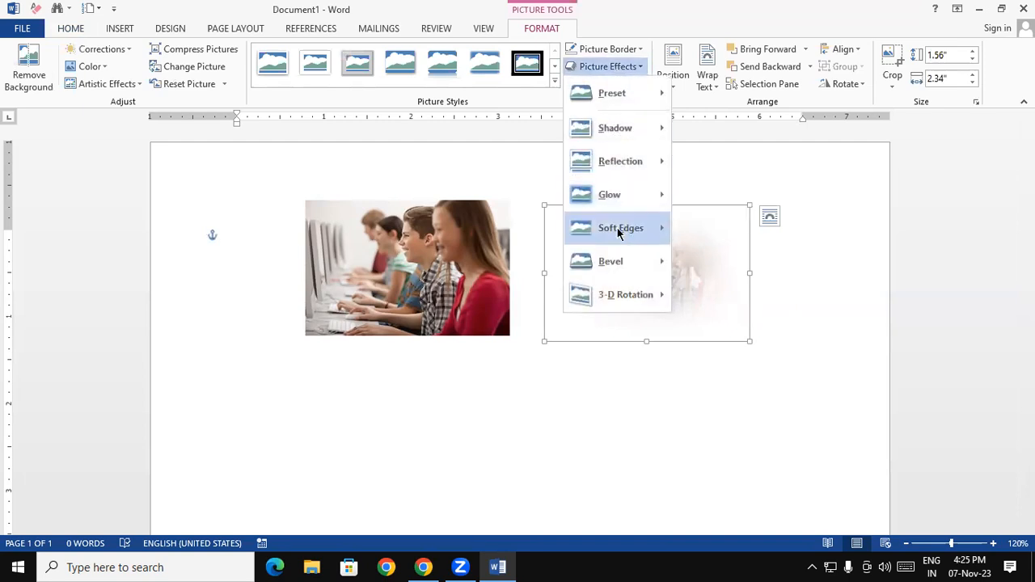
pyautogui.click(723, 307)
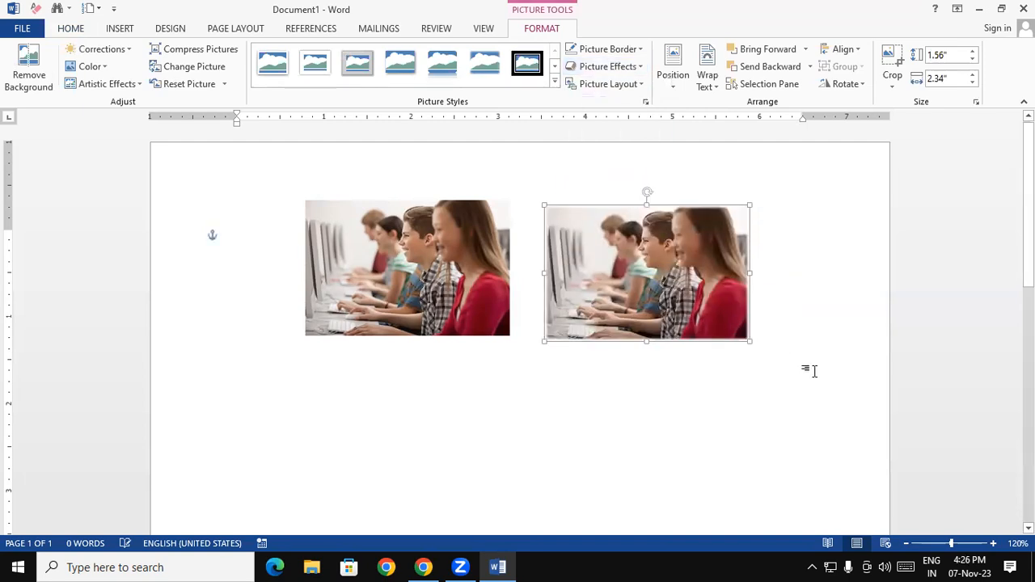
pyautogui.click(864, 304)
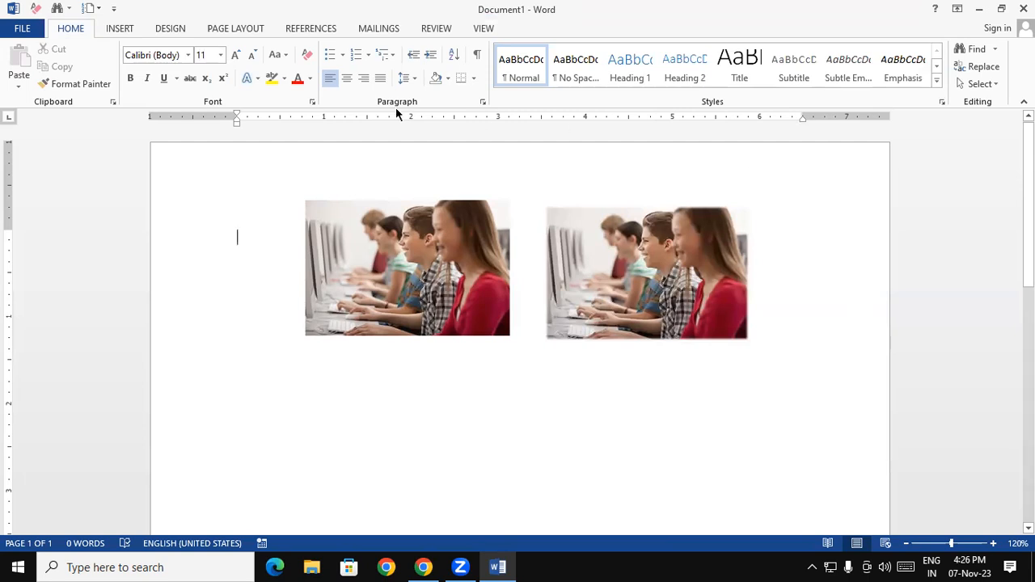
# Reset the right-hand picture to clear its soft edges and preview the Circle bevel without applying it
pyautogui.click(631, 244)
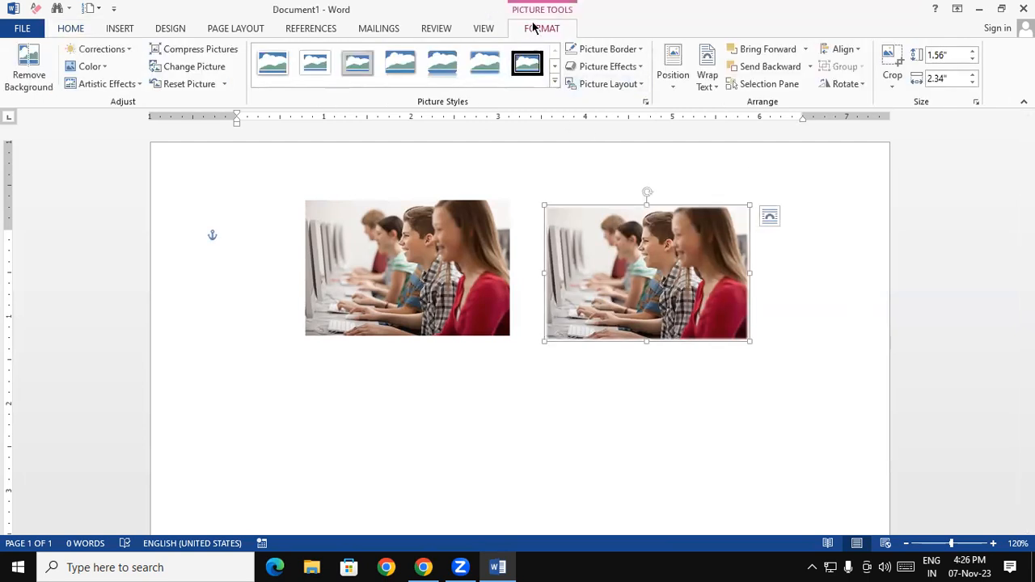
pyautogui.click(185, 83)
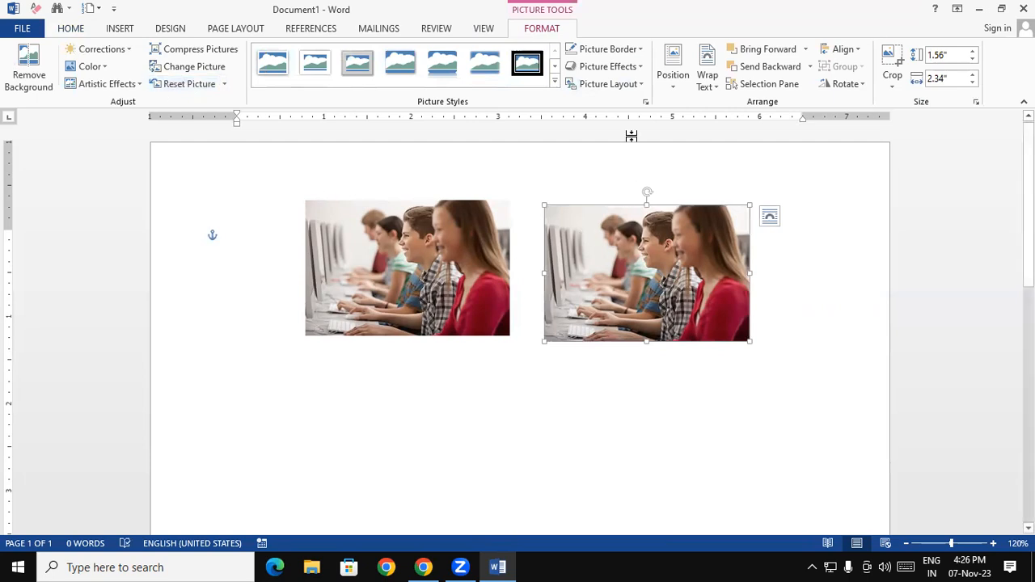
pyautogui.click(623, 66)
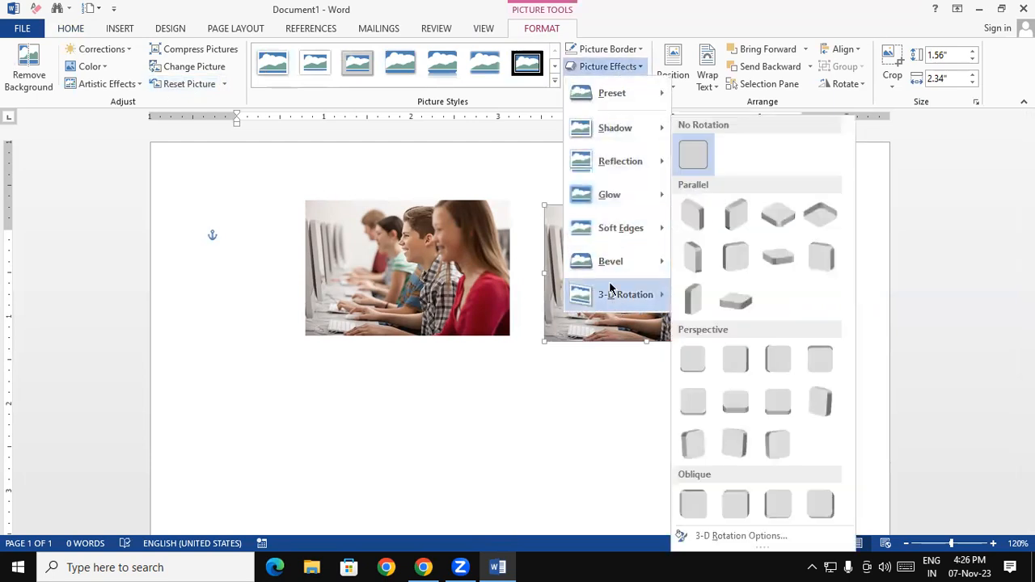
pyautogui.moveTo(606, 271)
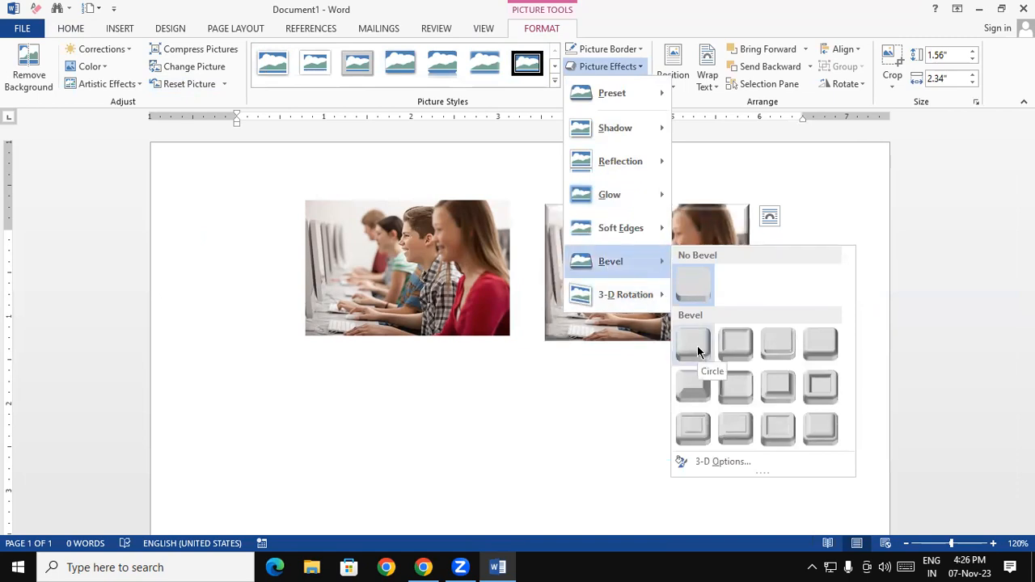
pyautogui.click(623, 377)
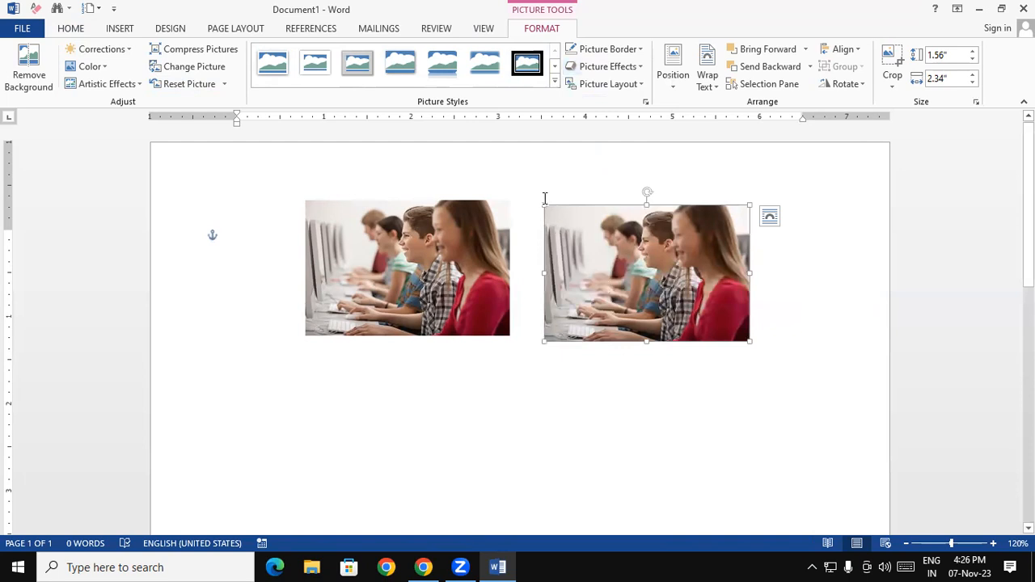
# Move both pictures toward the page's left edge and enlarge the right-hand one to about 3.11" high by 4.69" wide
pyautogui.moveTo(483, 279); pyautogui.dragTo(363, 269)
pyautogui.moveTo(629, 258); pyautogui.dragTo(504, 236)
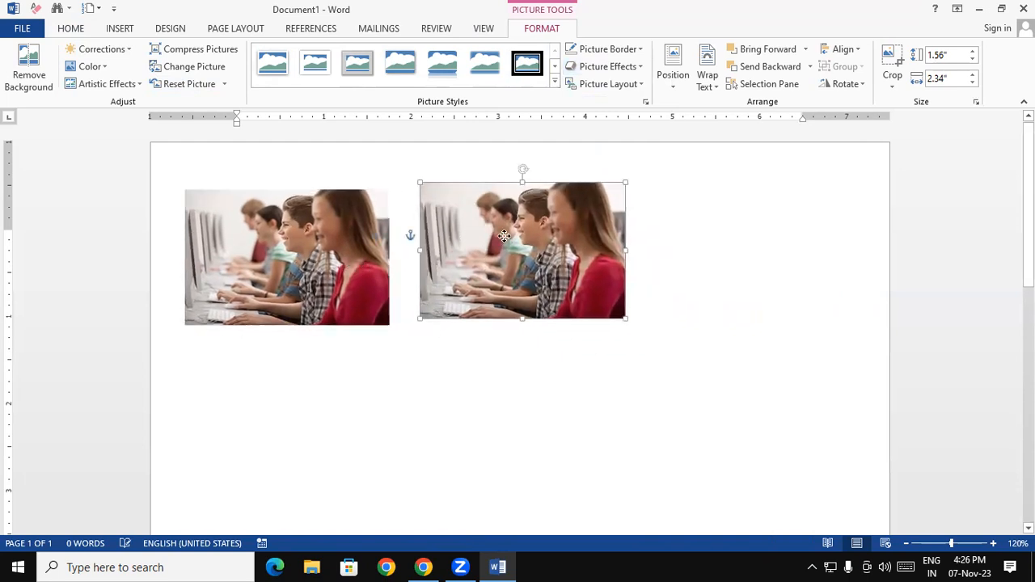
pyautogui.moveTo(623, 308); pyautogui.dragTo(827, 444)
pyautogui.click(693, 476)
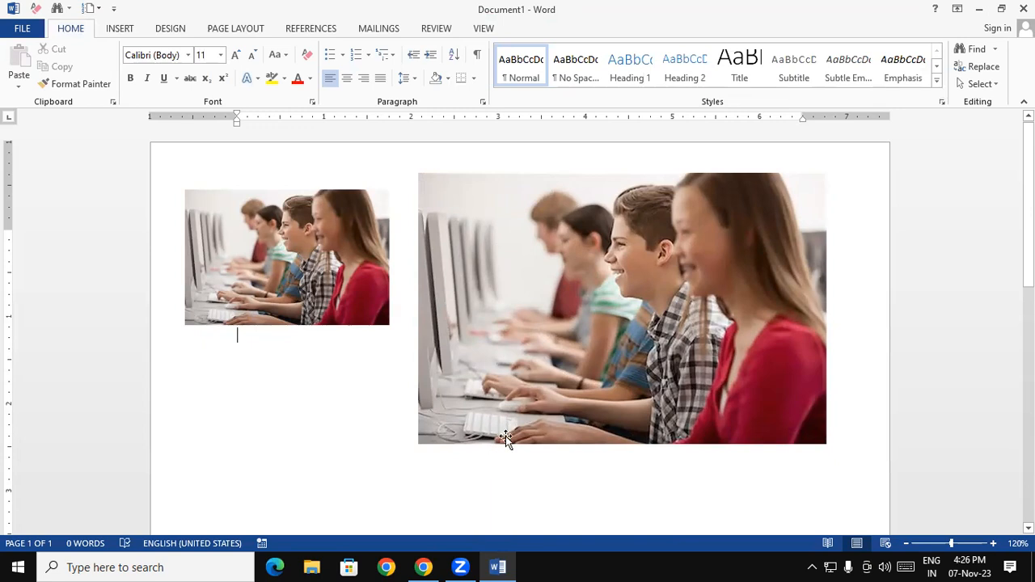
# Apply the Circle bevel effect to the enlarged right-hand picture and deselect it
pyautogui.doubleClick(523, 270)
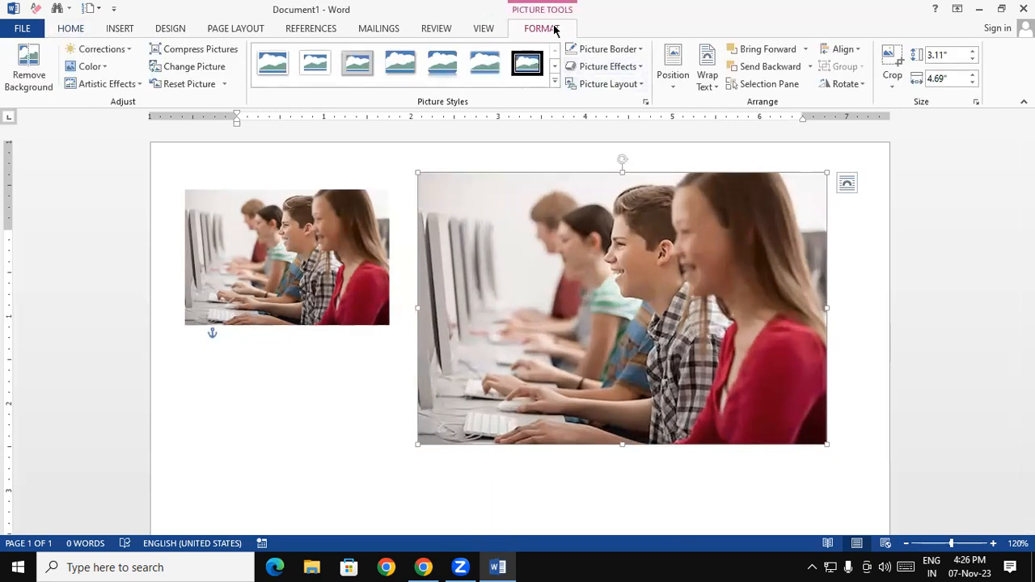
pyautogui.click(633, 72)
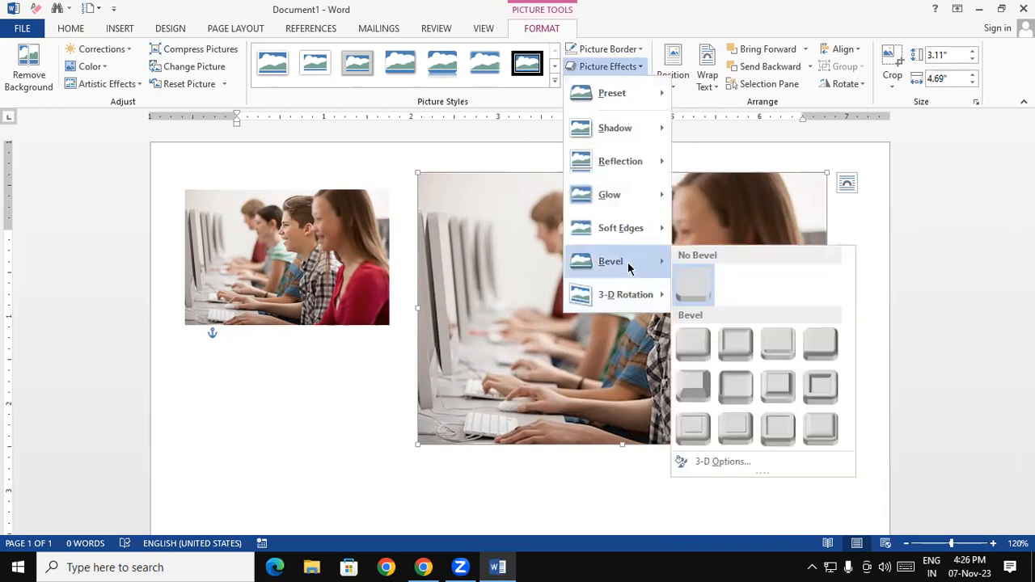
pyautogui.click(698, 343)
pyautogui.click(866, 286)
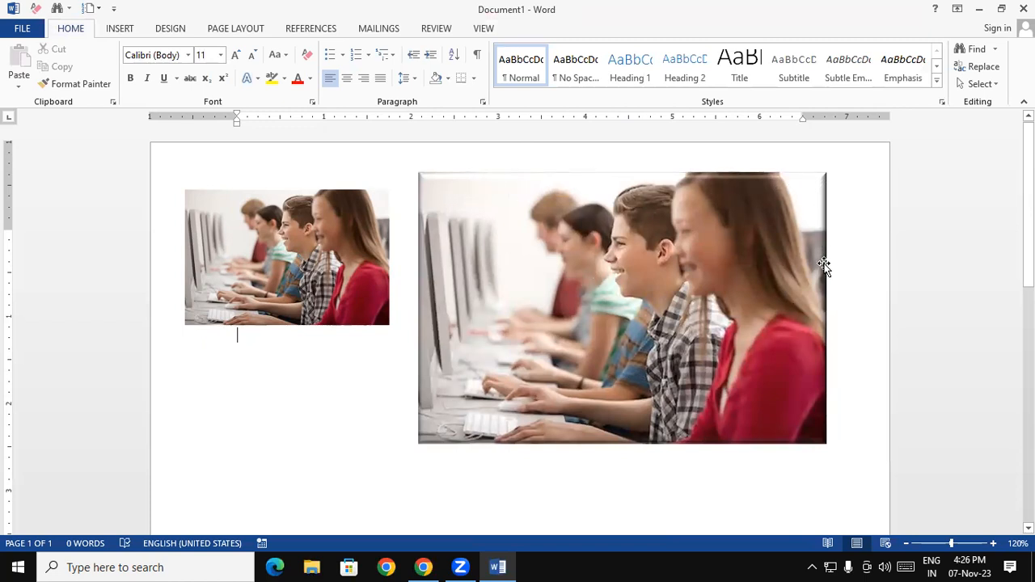
# Change the enlarged picture's bevel to the variation in the second row, fourth column
pyautogui.click(769, 268)
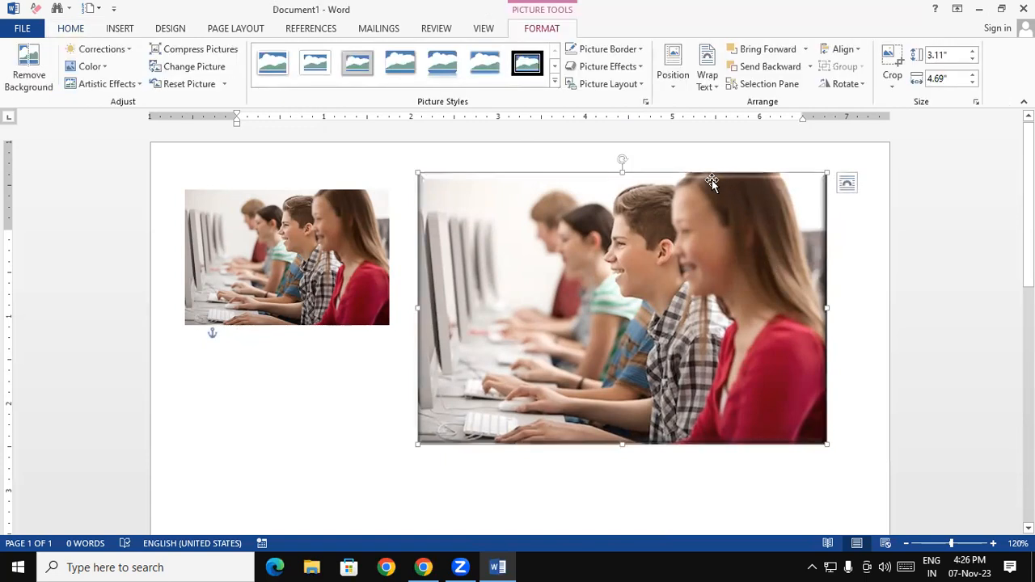
pyautogui.click(607, 66)
pyautogui.moveTo(639, 262)
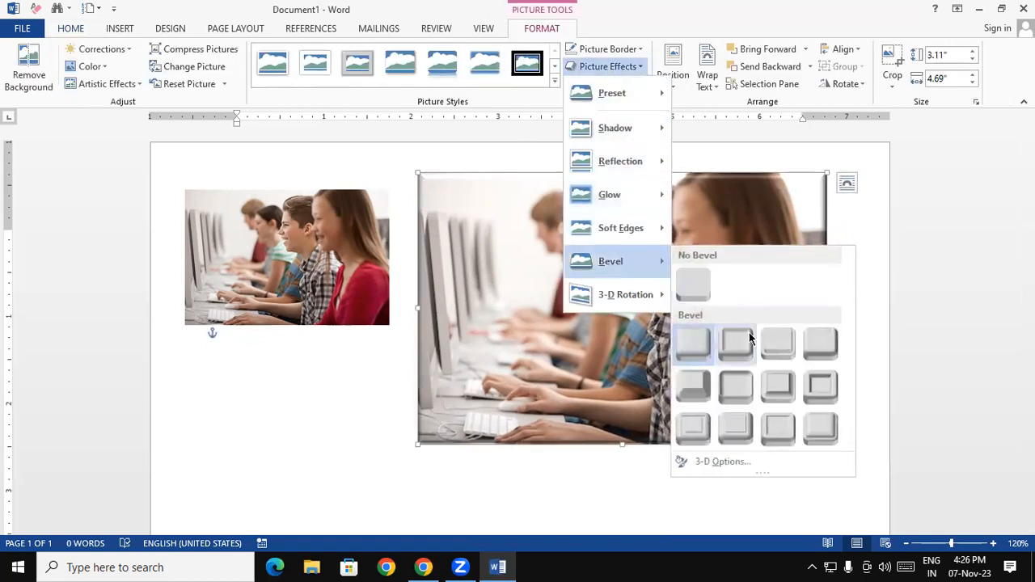
pyautogui.click(813, 382)
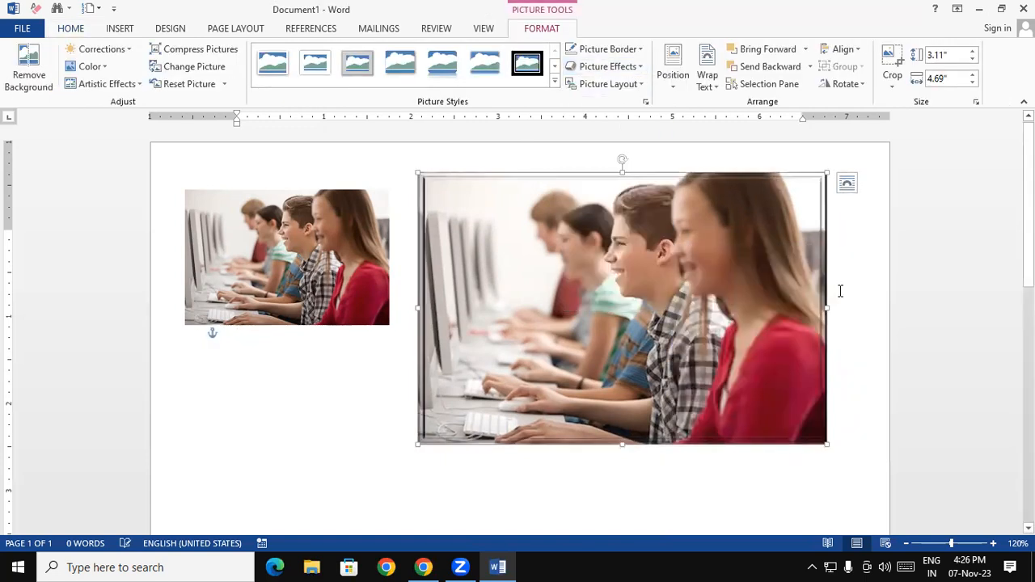
pyautogui.click(840, 291)
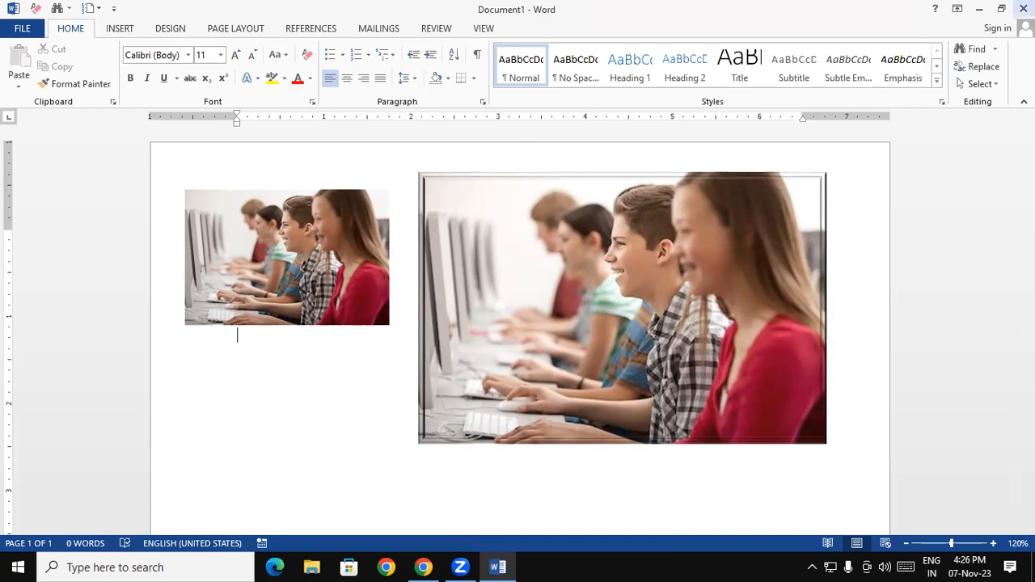
# Reset the enlarged picture's formatting and apply the first Parallel 3-D rotation preset to it
pyautogui.click(748, 242)
pyautogui.click(182, 84)
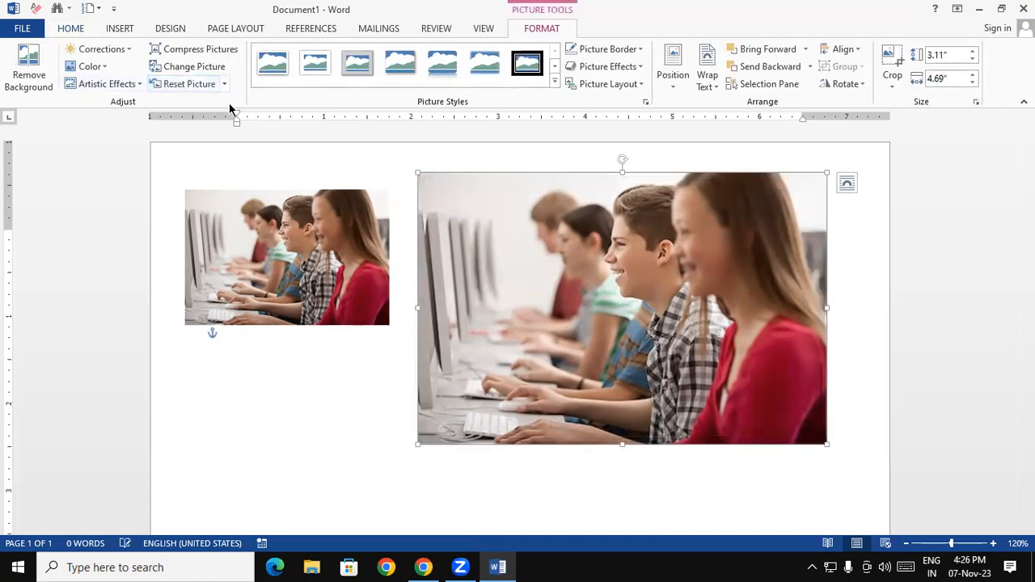
pyautogui.click(611, 68)
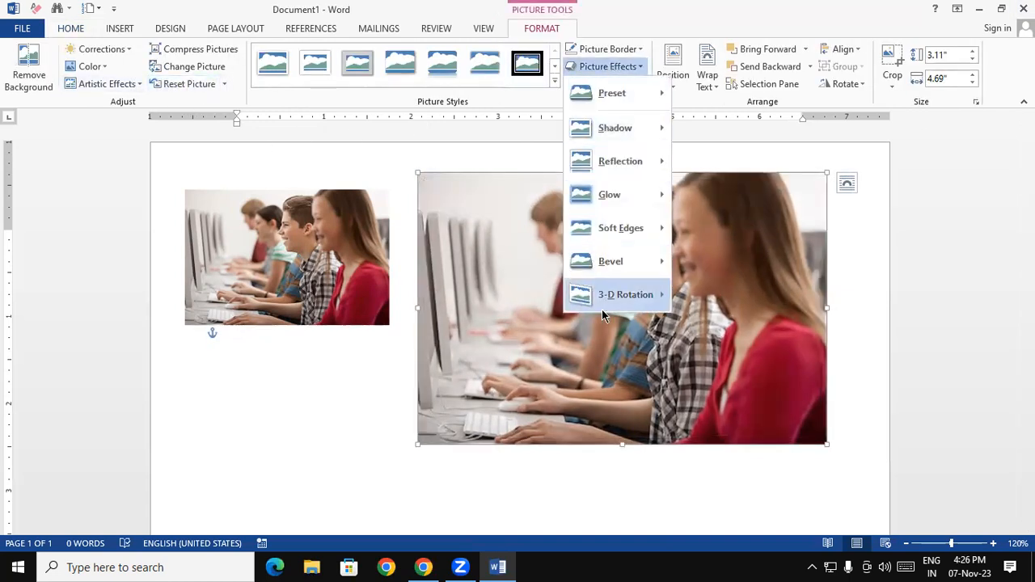
pyautogui.moveTo(599, 297)
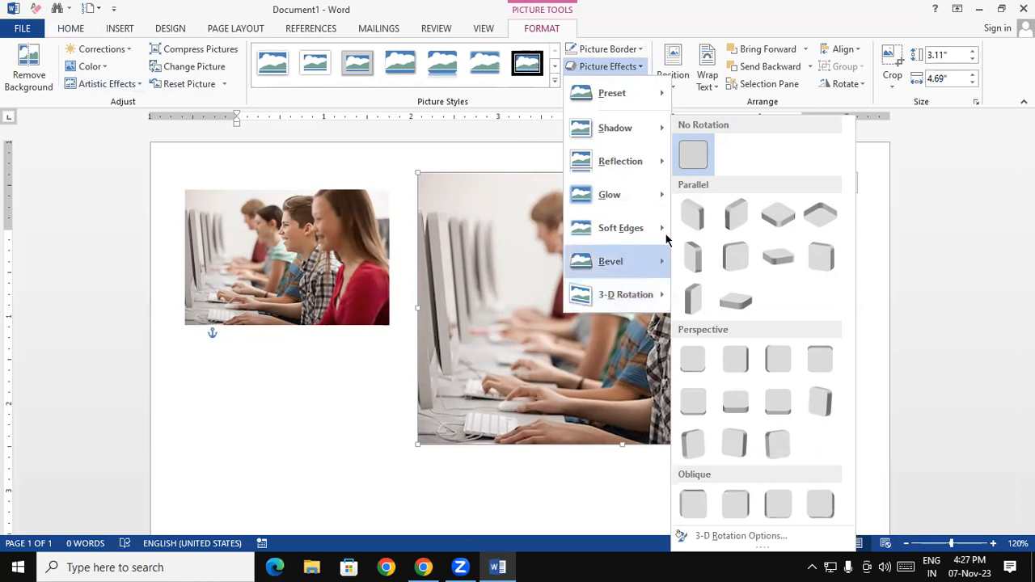
pyautogui.click(690, 217)
pyautogui.click(814, 486)
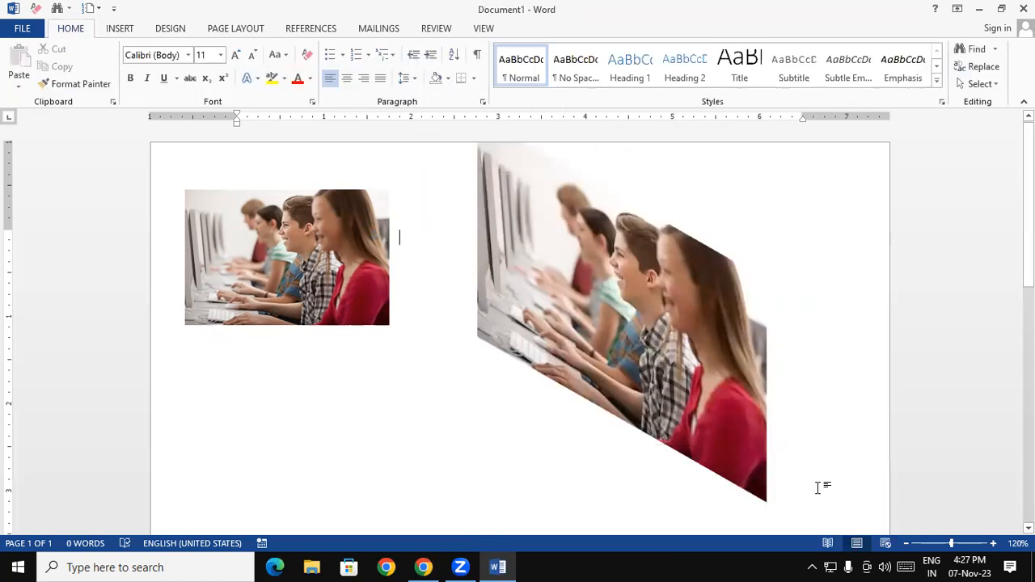
# Change the enlarged picture's 3-D rotation to the Parallel preset in the third row, second column
pyautogui.click(627, 358)
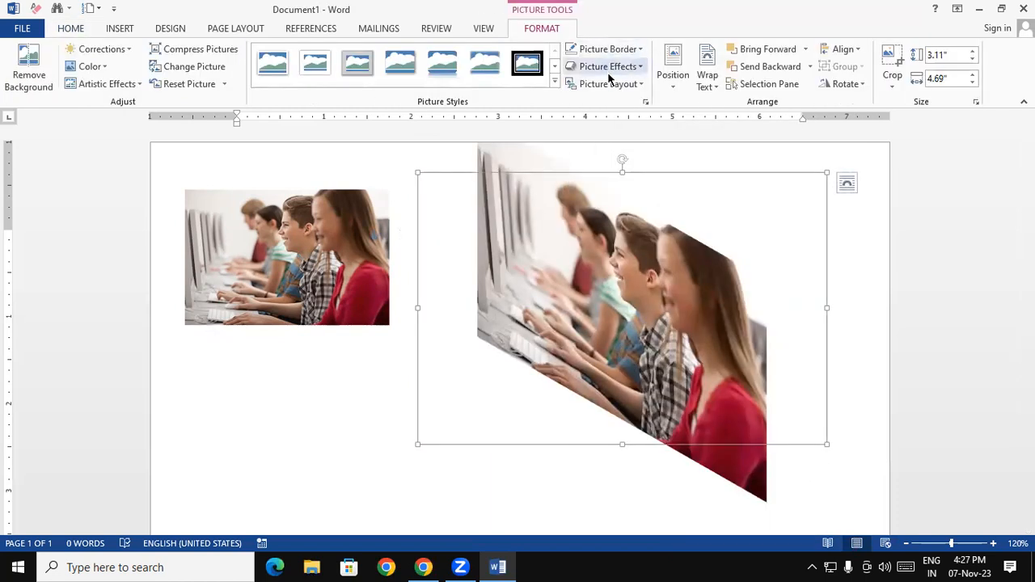
pyautogui.click(607, 66)
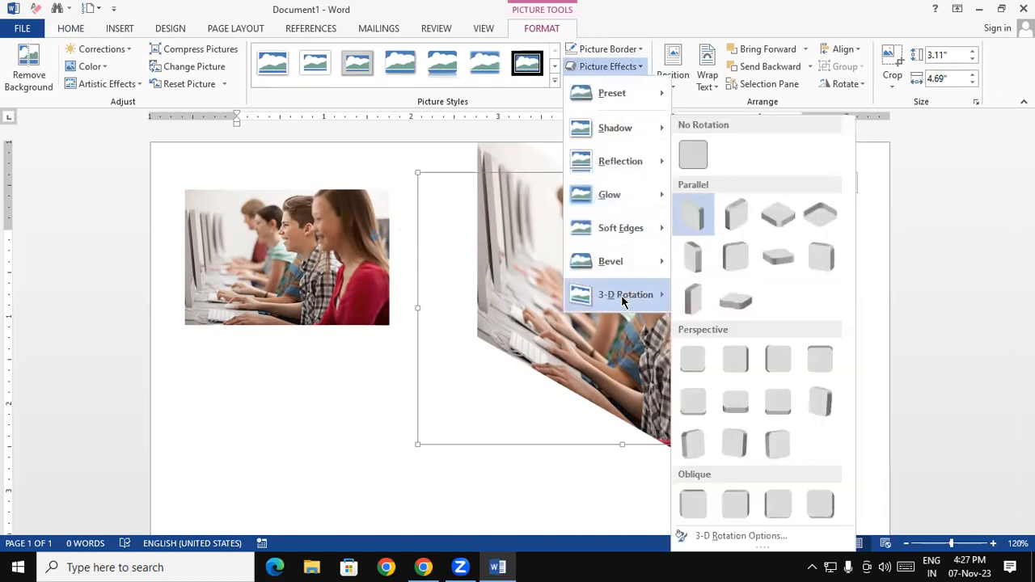
pyautogui.click(726, 300)
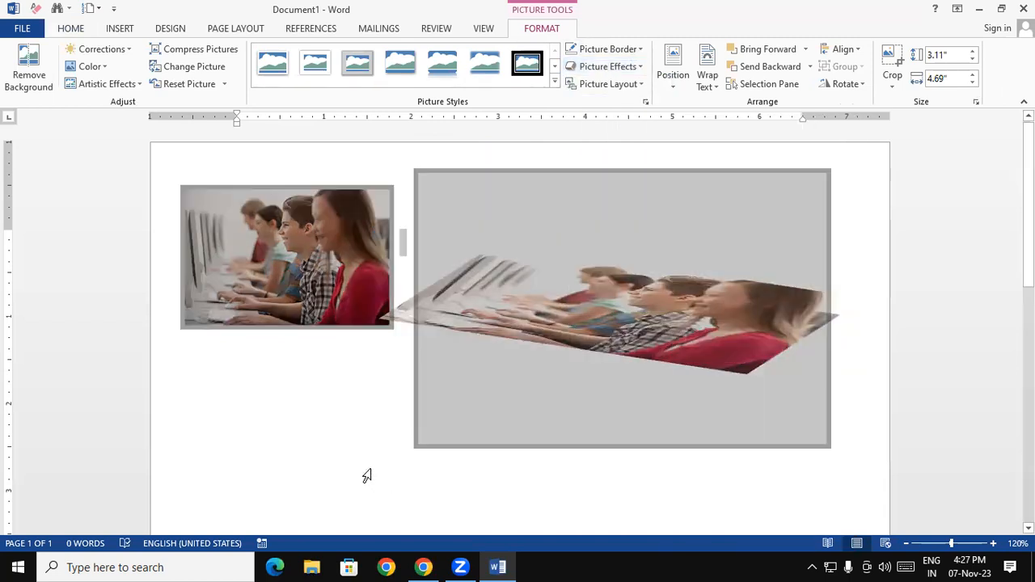
# Move the enlarged 3-D rotated picture slightly down and to the right, away from the smaller picture
pyautogui.click(365, 474)
pyautogui.click(485, 297)
pyautogui.moveTo(488, 296); pyautogui.dragTo(522, 313)
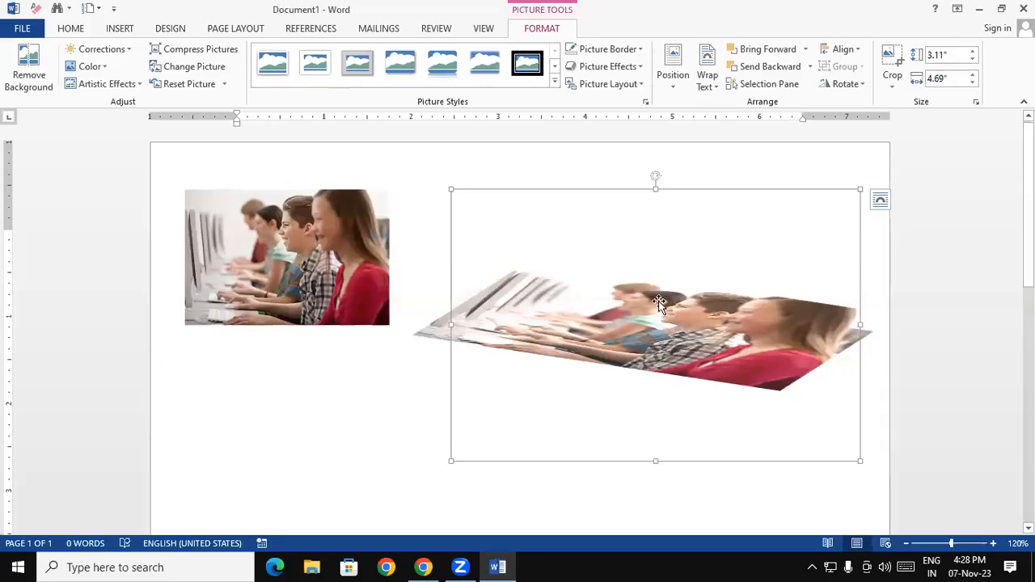
pyautogui.moveTo(666, 325); pyautogui.dragTo(677, 362)
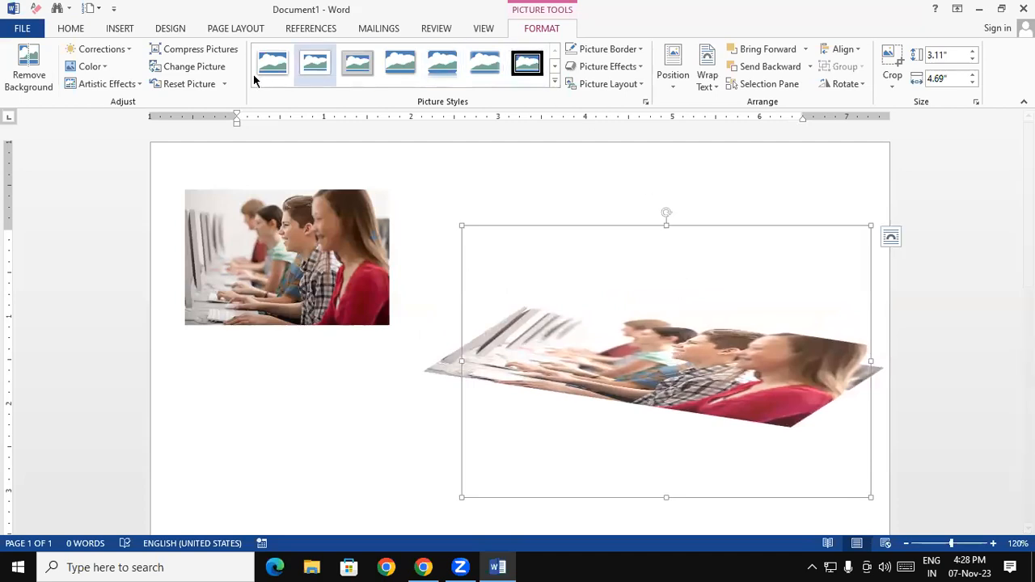
# Reset the enlarged picture's formatting and shrink it to about 2.4" by 3.61" beside the smaller picture
pyautogui.click(194, 83)
pyautogui.moveTo(666, 334); pyautogui.dragTo(636, 301)
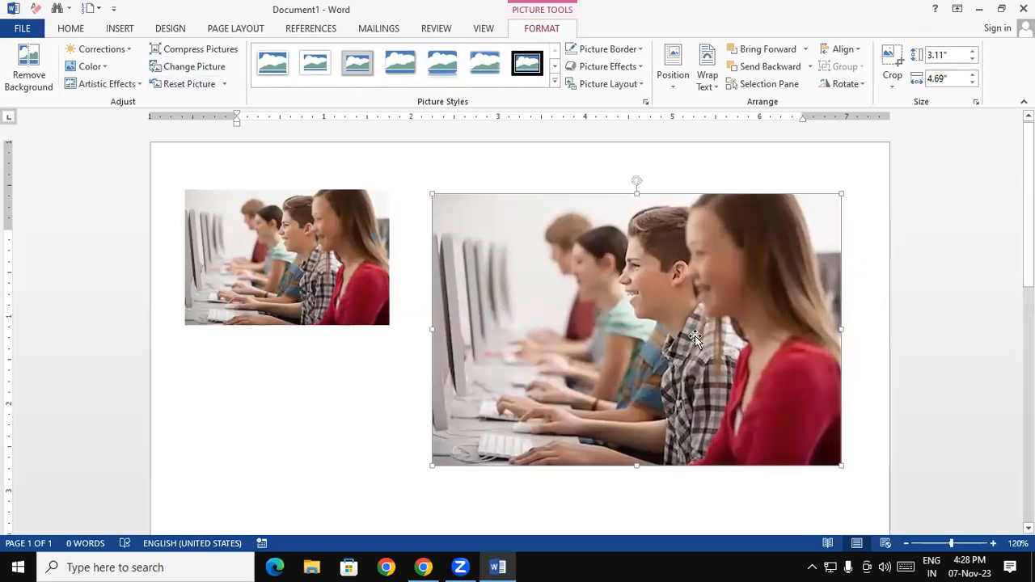
pyautogui.moveTo(841, 465); pyautogui.dragTo(747, 403)
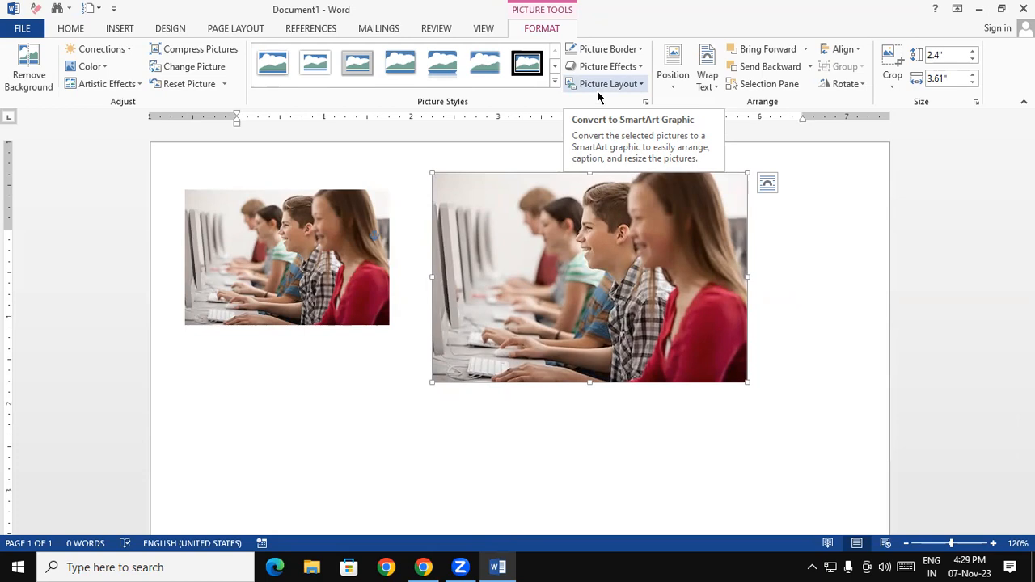
# Convert the enlarged picture to the picture layout in the first row, third column, and caption it LVJNDKN
pyautogui.click(599, 96)
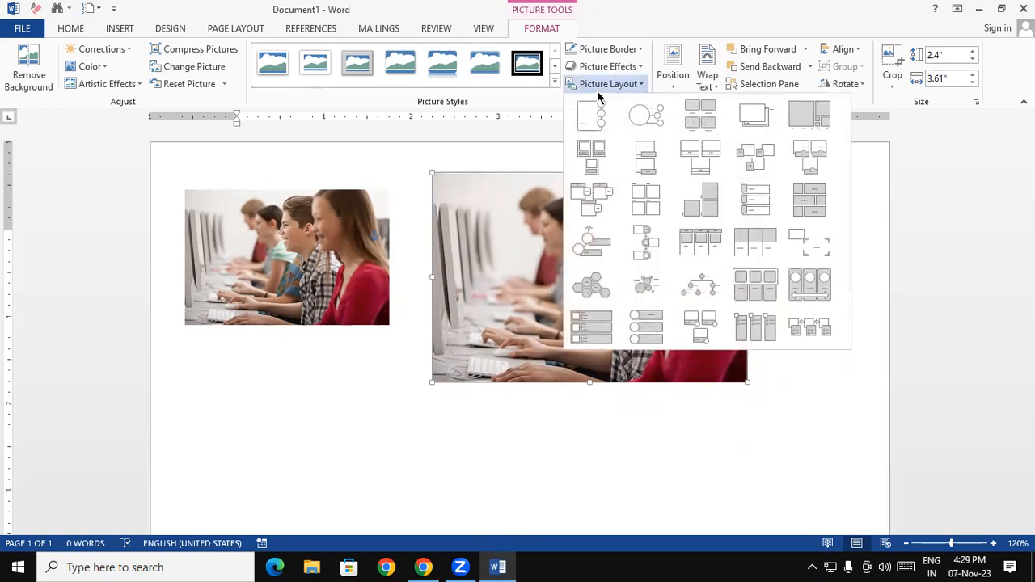
pyautogui.click(717, 114)
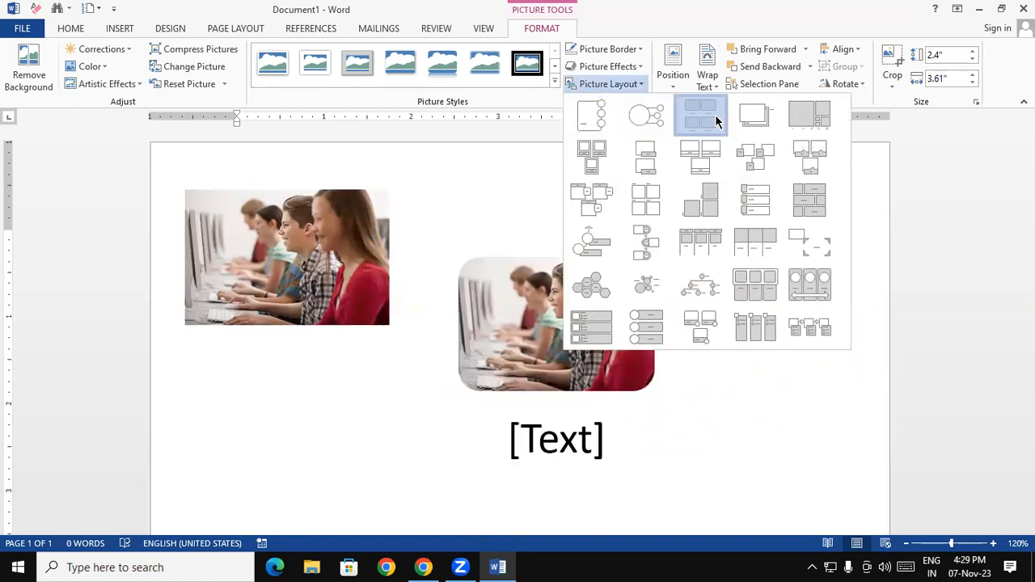
pyautogui.click(583, 449)
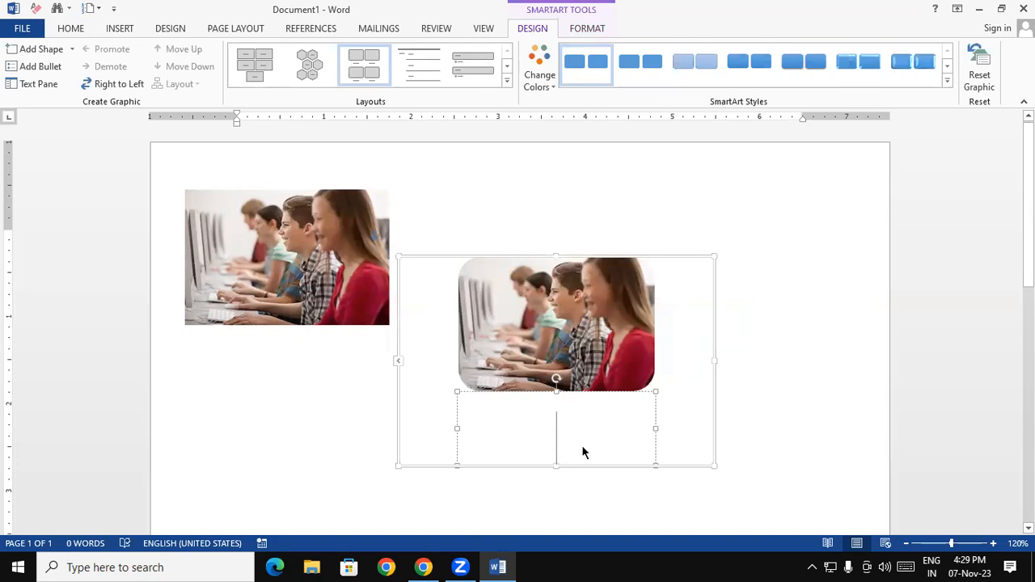
pyautogui.write('LVJNDKN')
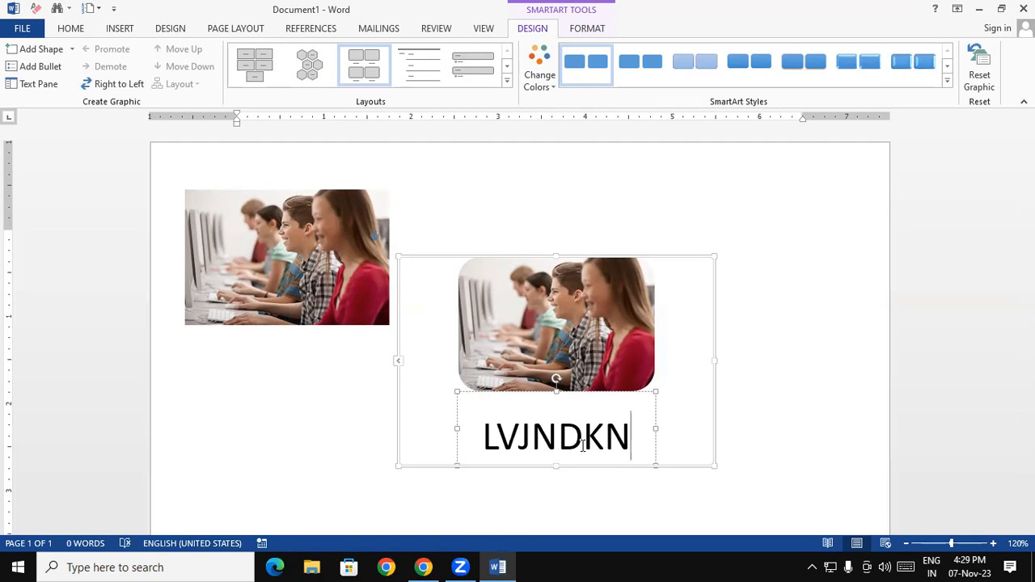
# Replace the picture graphic's caption with COMPUTER and deselect the graphic
pyautogui.press('BackSpace')
pyautogui.press('BackSpace')
pyautogui.press('BackSpace')
pyautogui.press('BackSpace')
pyautogui.press('BackSpace')
pyautogui.press('BackSpace')
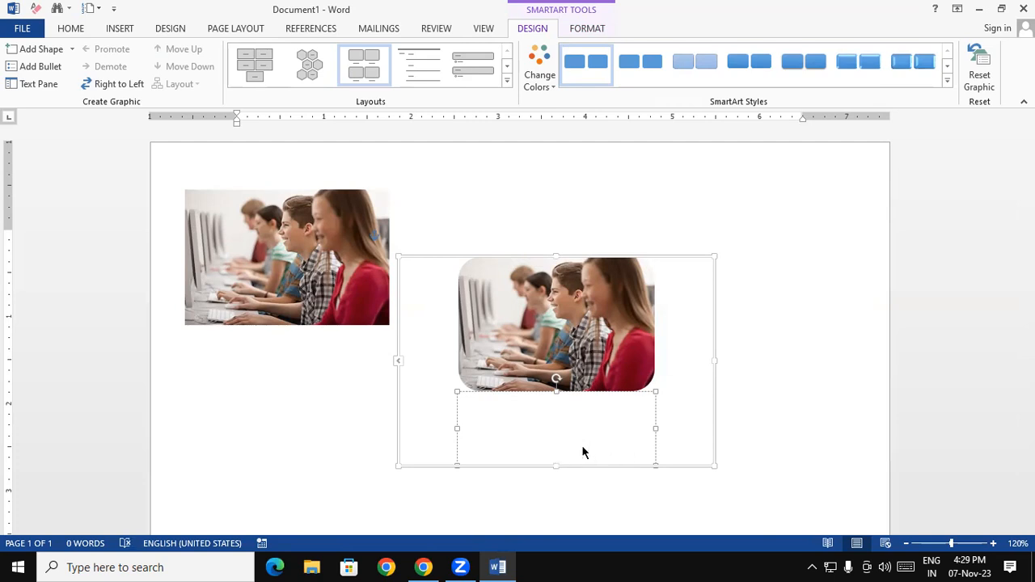
pyautogui.write('vcOMP')
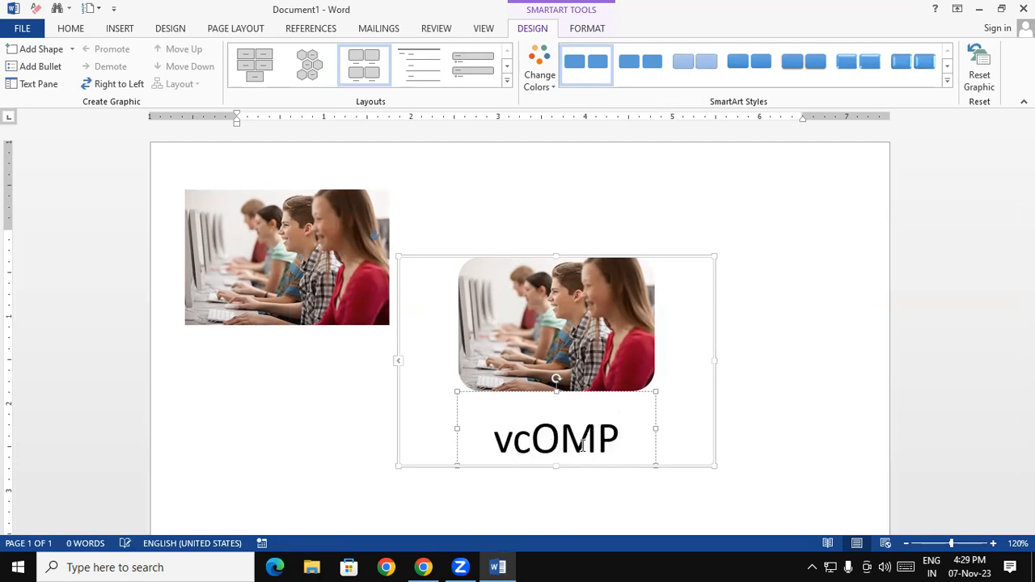
pyautogui.write('UTER')
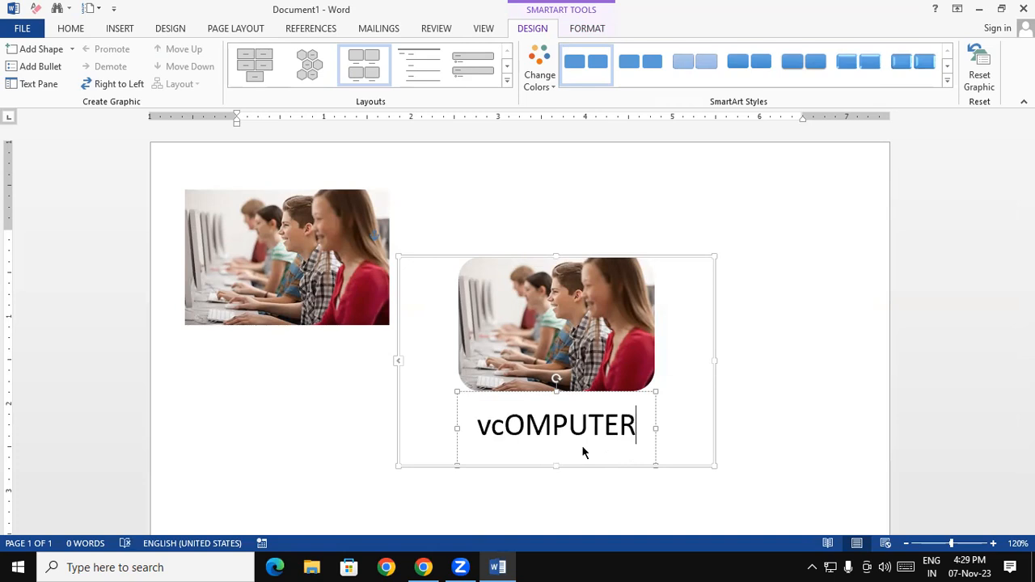
pyautogui.moveTo(478, 428); pyautogui.dragTo(499, 427)
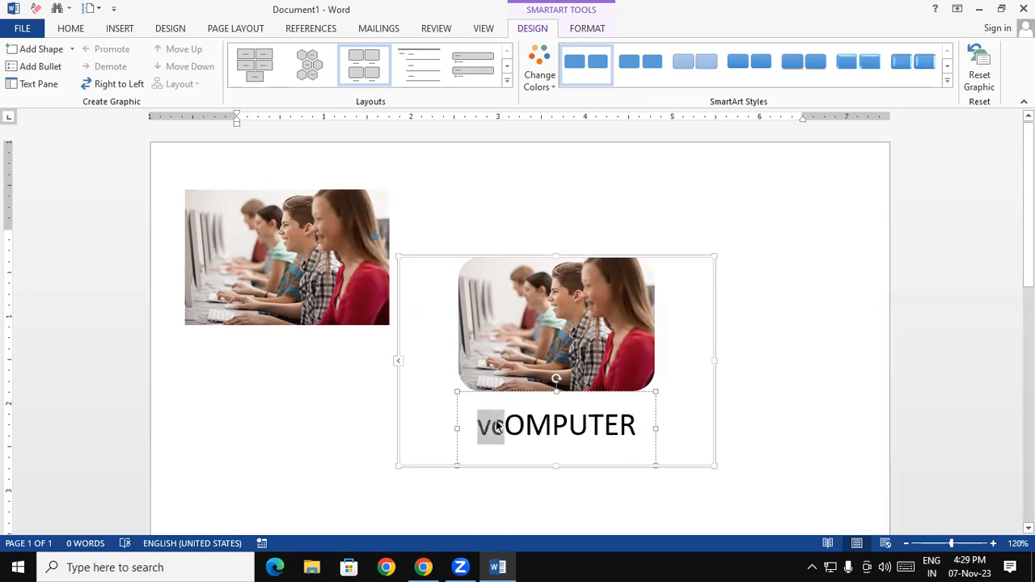
pyautogui.write('C')
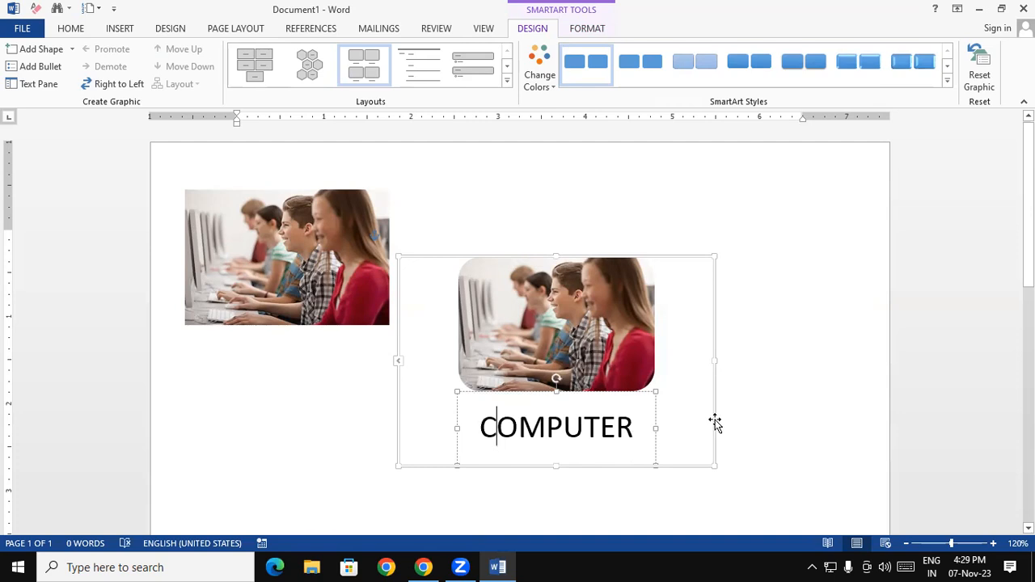
pyautogui.click(825, 388)
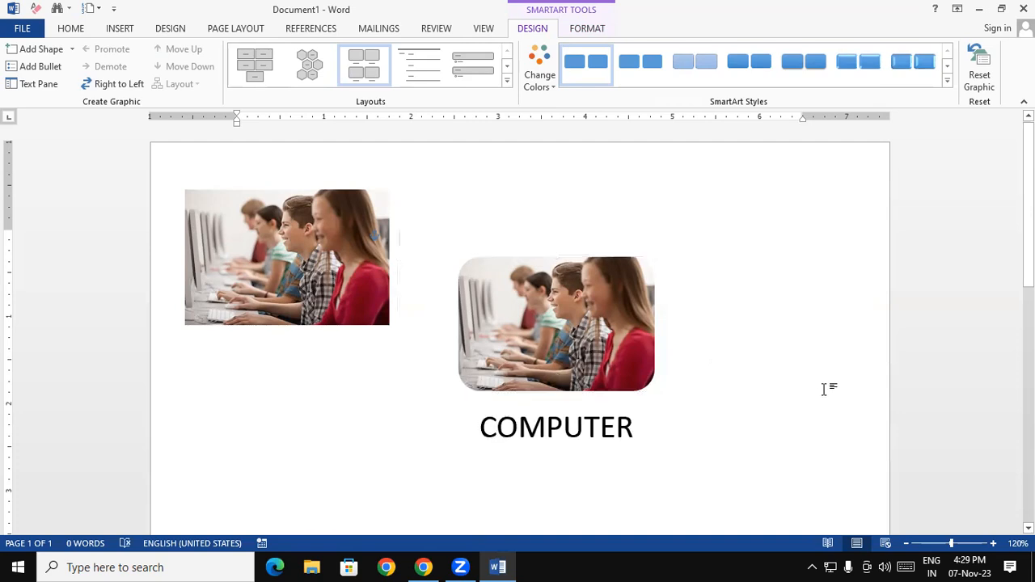
pyautogui.click(687, 419)
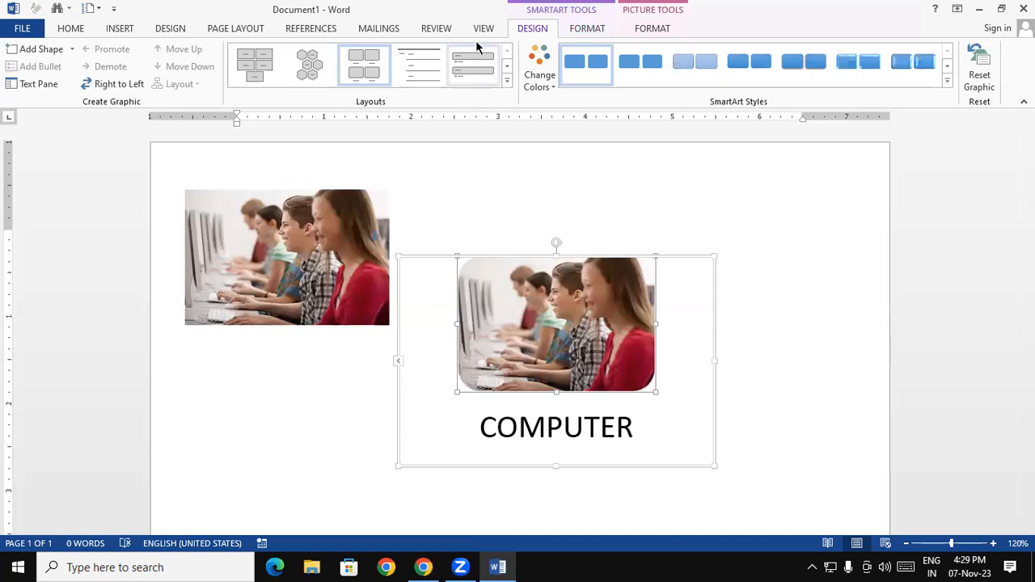
pyautogui.click(600, 29)
pyautogui.click(655, 28)
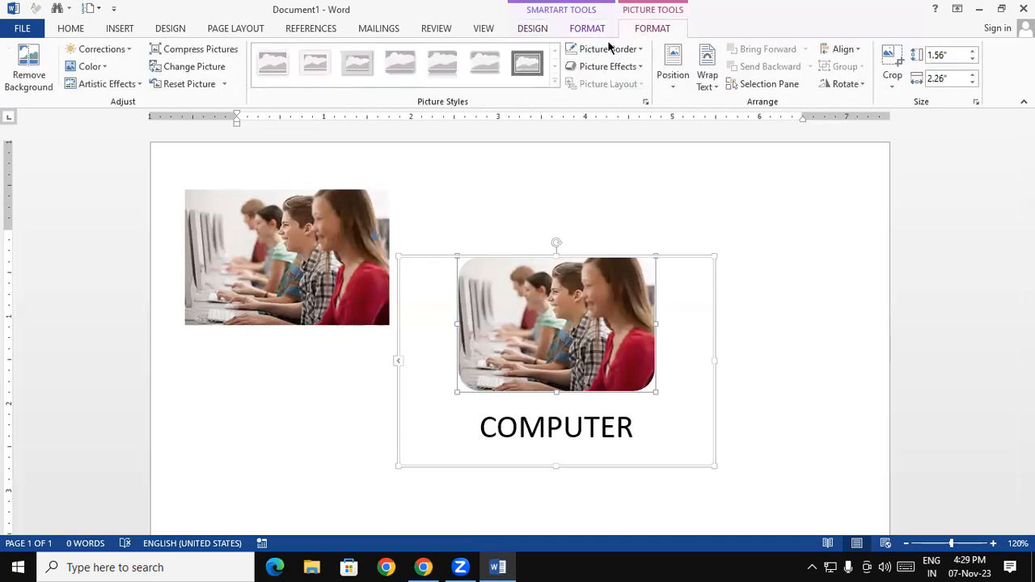
pyautogui.click(739, 257)
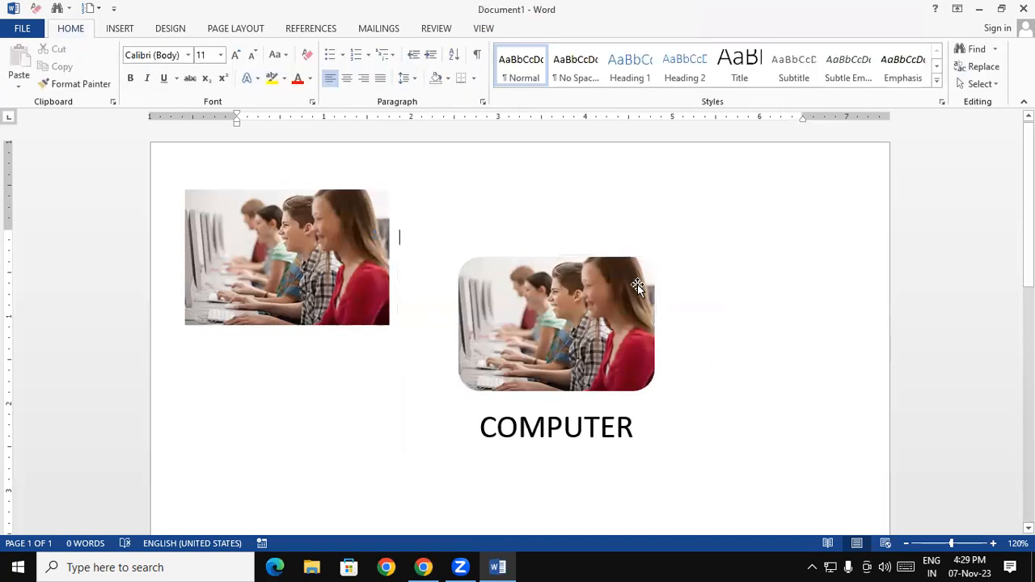
# Undo the caption entry and the enlarged picture's conversion to a picture layout
pyautogui.hotkey('ctrl', 'z')
pyautogui.hotkey('ctrl', 'z')
pyautogui.hotkey('ctrl', 'z')
pyautogui.hotkey('ctrl', 'z')
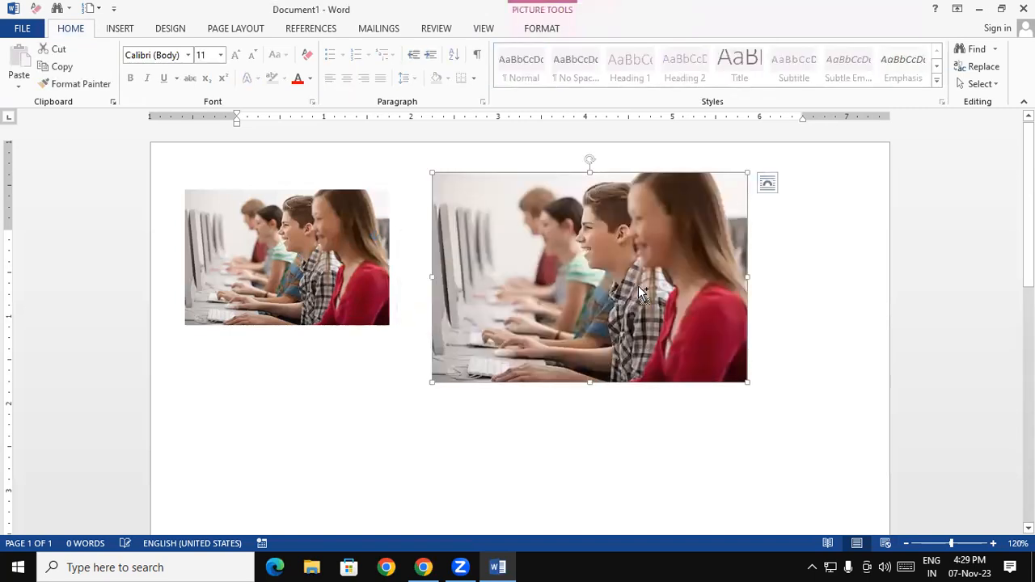
# Convert the enlarged picture to a SmartArt graphic with the first picture layout
pyautogui.click(544, 29)
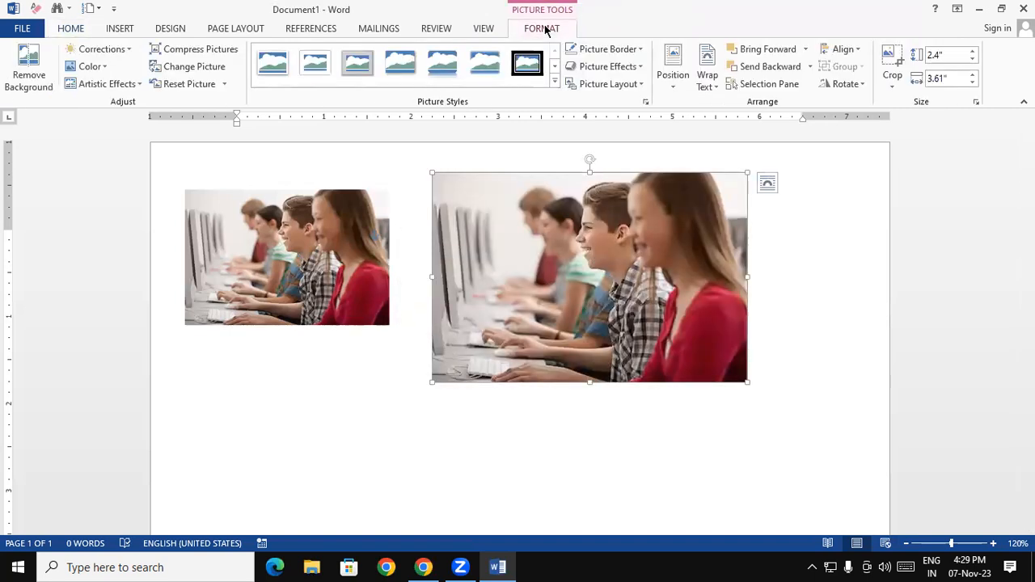
pyautogui.click(571, 84)
pyautogui.click(602, 131)
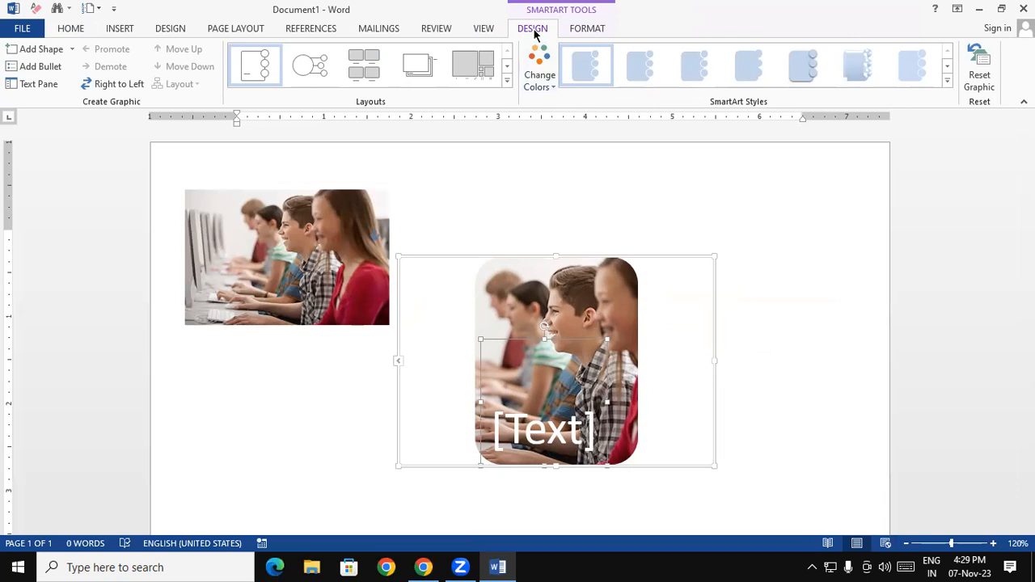
pyautogui.click(122, 29)
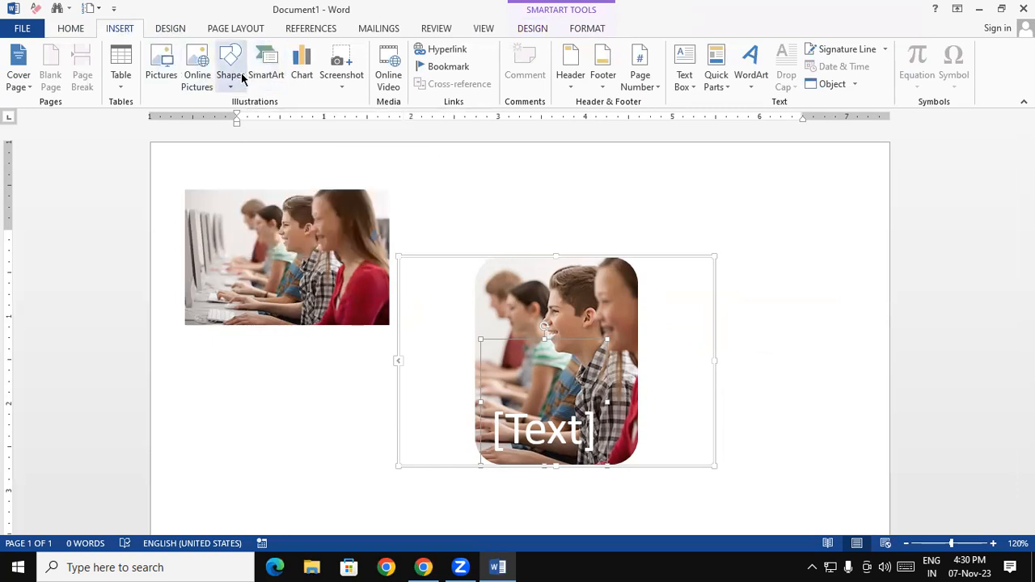
pyautogui.click(542, 309)
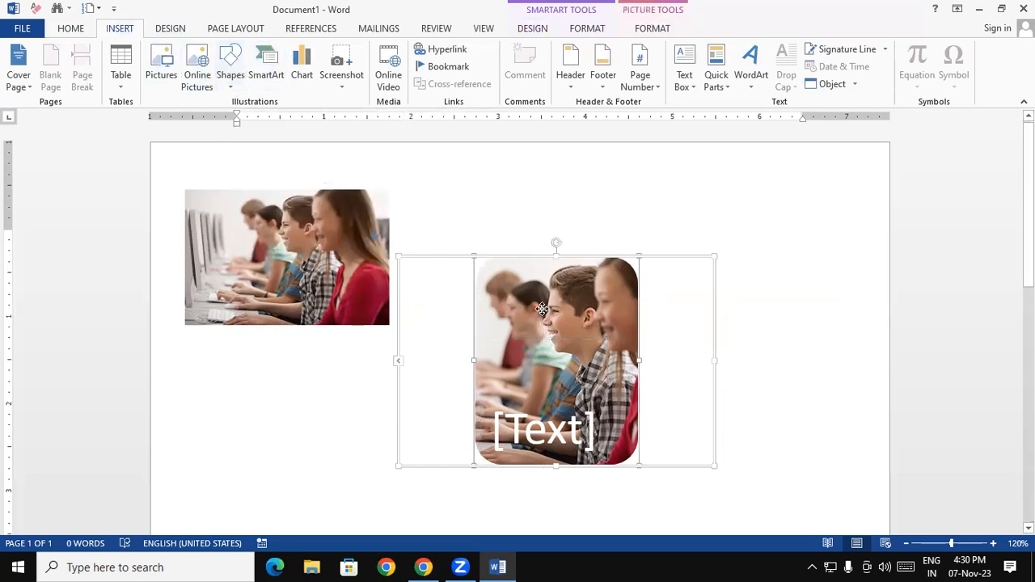
pyautogui.click(639, 28)
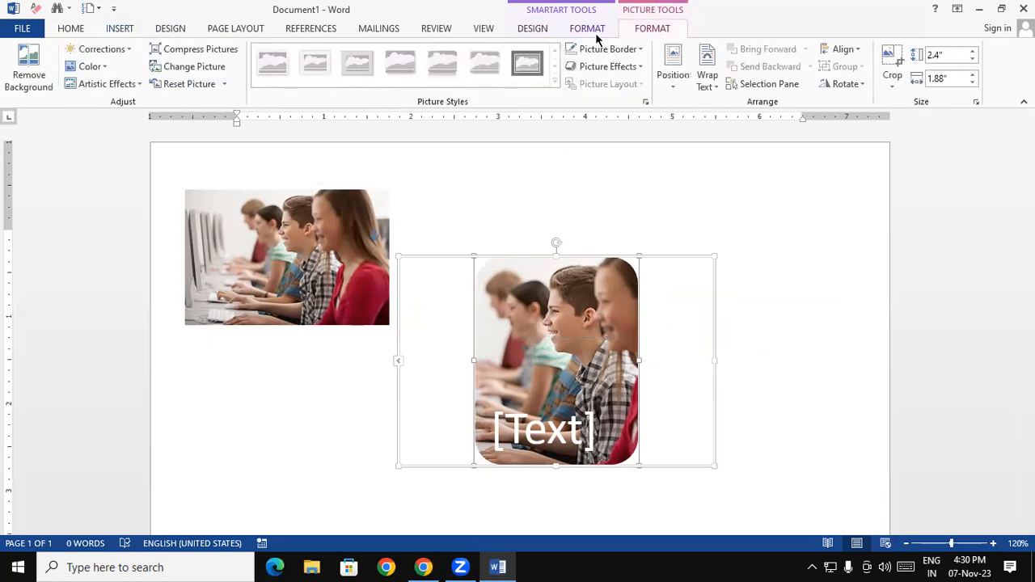
pyautogui.click(535, 30)
pyautogui.click(518, 381)
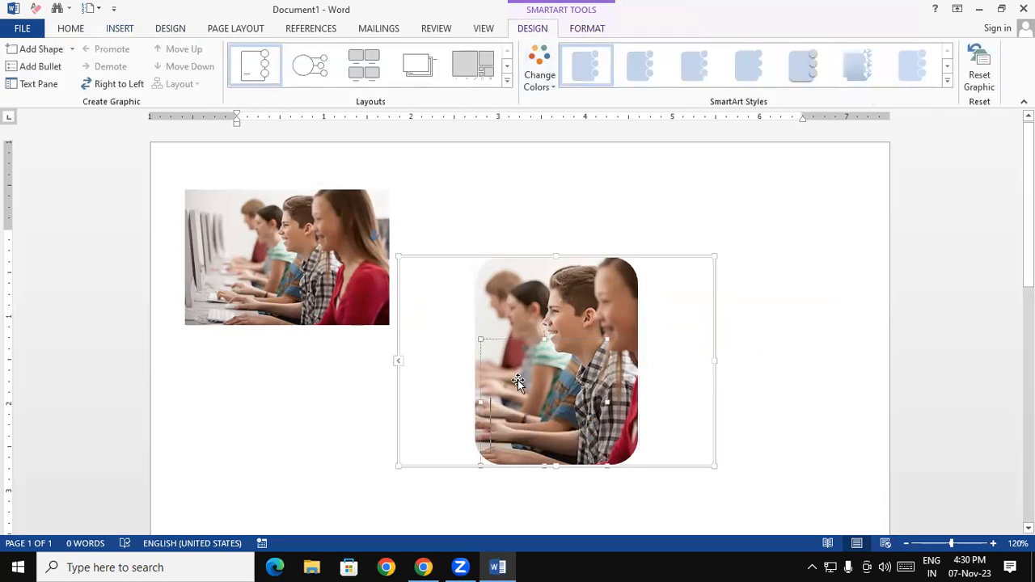
pyautogui.click(537, 81)
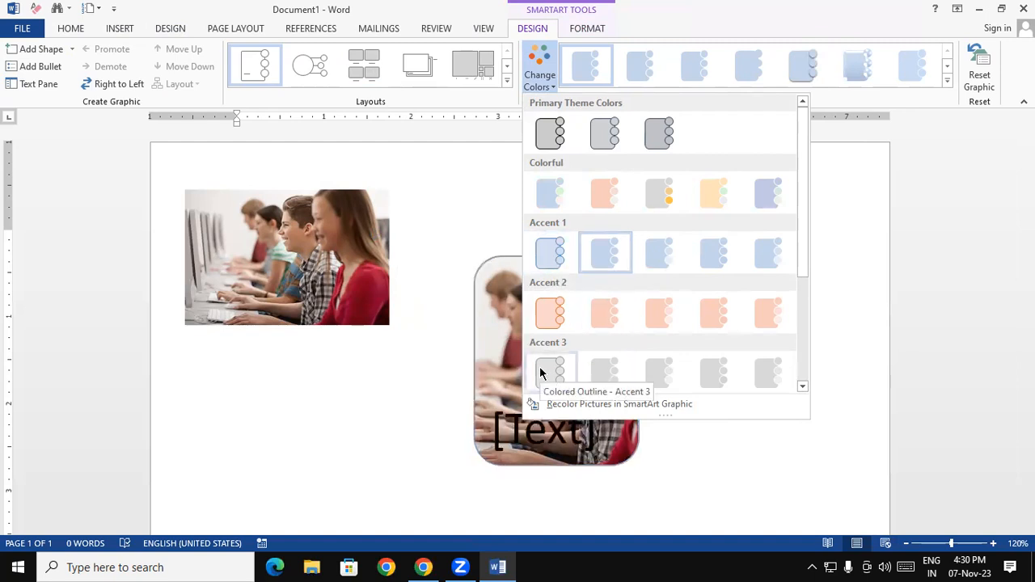
pyautogui.click(506, 78)
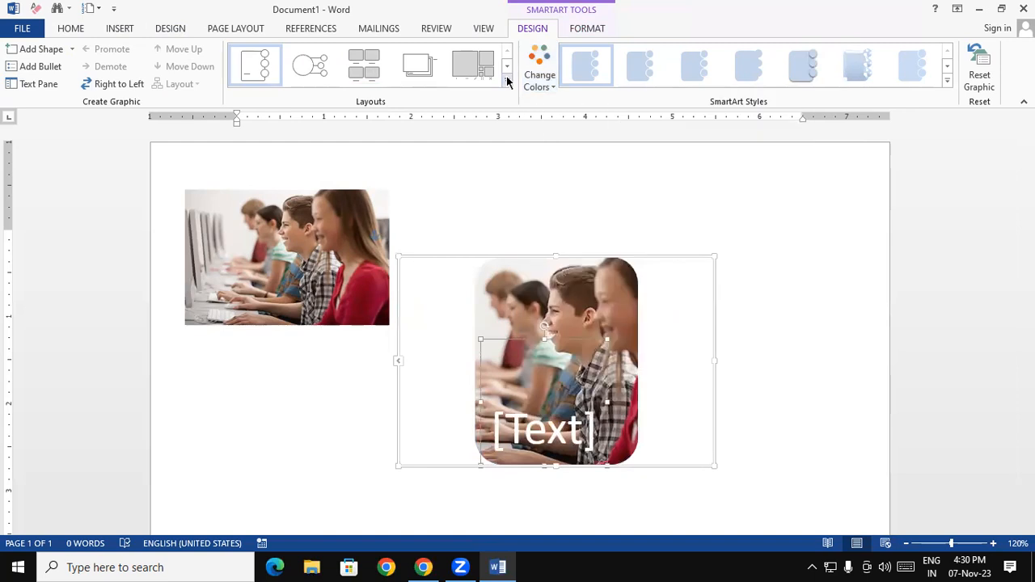
# Change the SmartArt graphic's layout to the third row, fifth column option and recolor it with the fourth Colorful variation
pyautogui.click(507, 78)
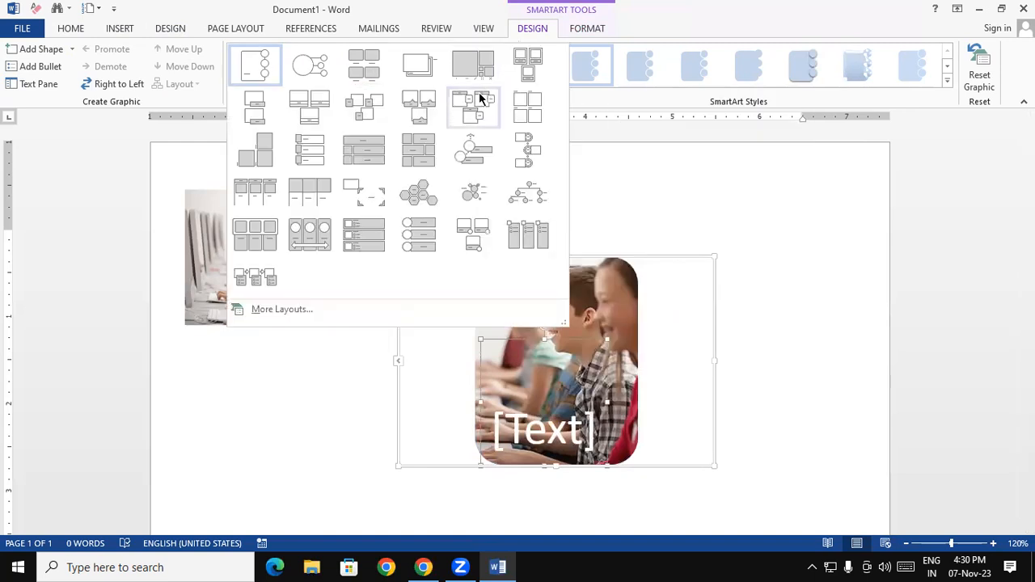
pyautogui.click(471, 154)
pyautogui.click(539, 81)
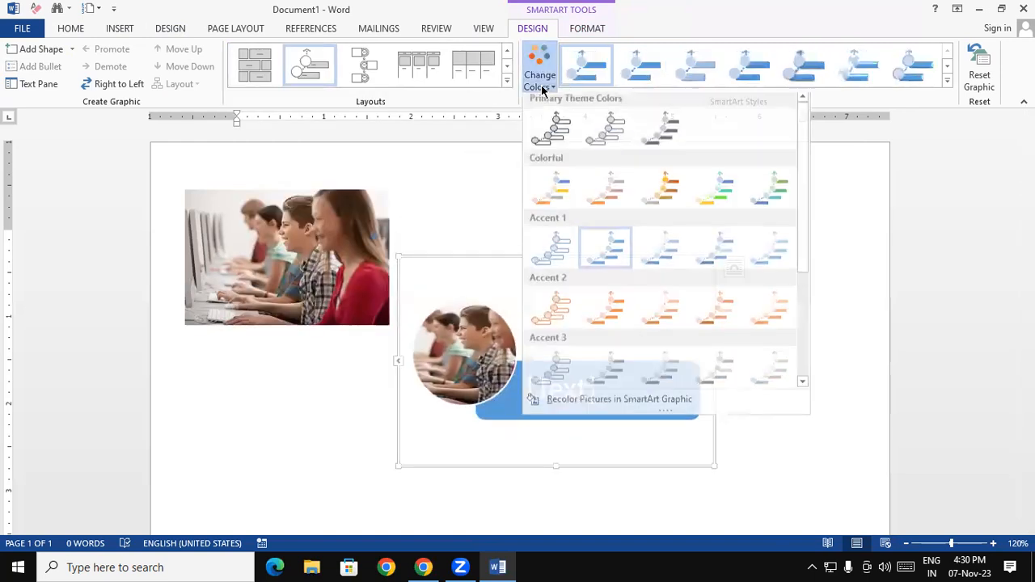
pyautogui.click(707, 188)
pyautogui.click(804, 453)
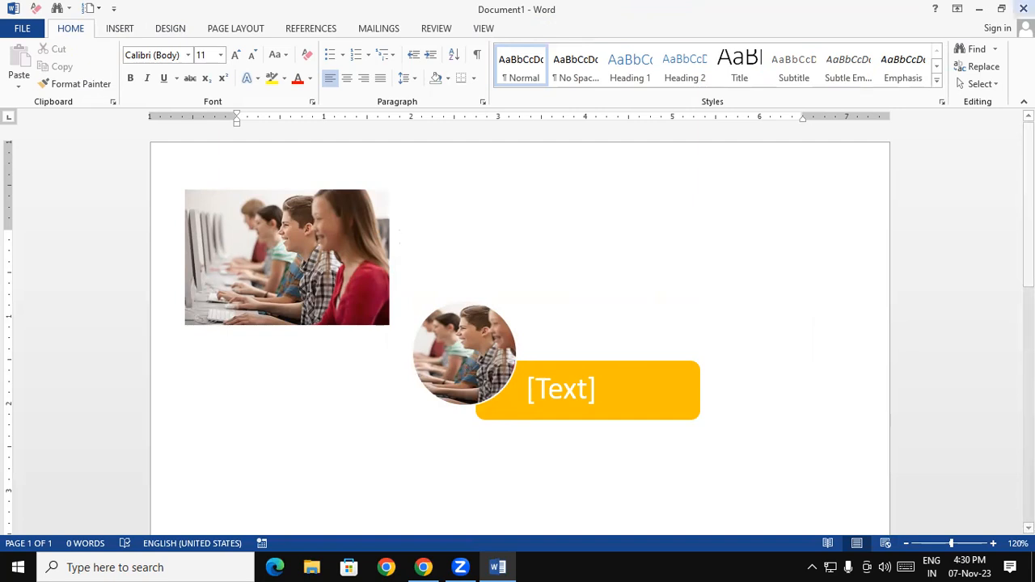
pyautogui.click(546, 391)
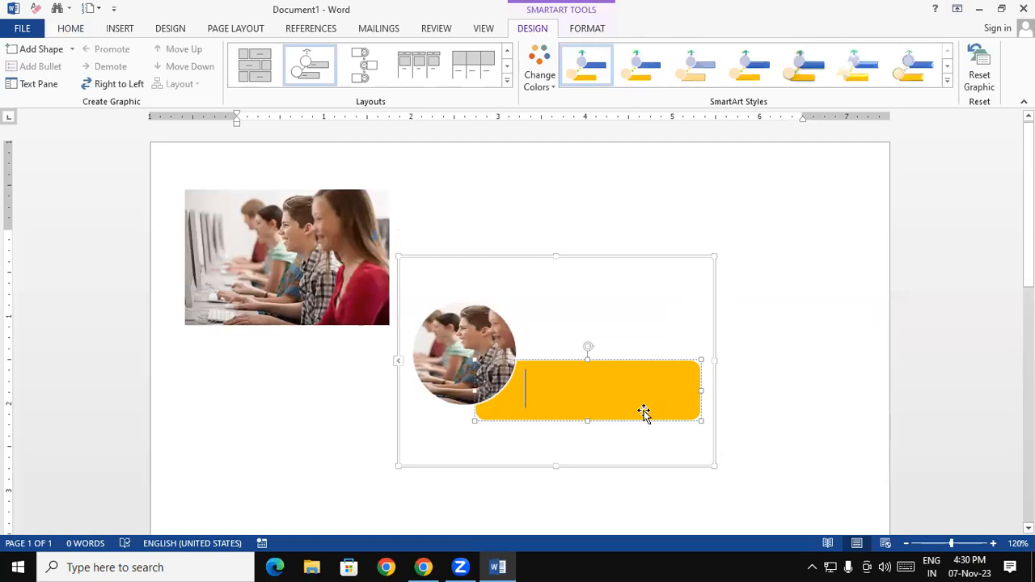
pyautogui.click(642, 222)
pyautogui.click(525, 333)
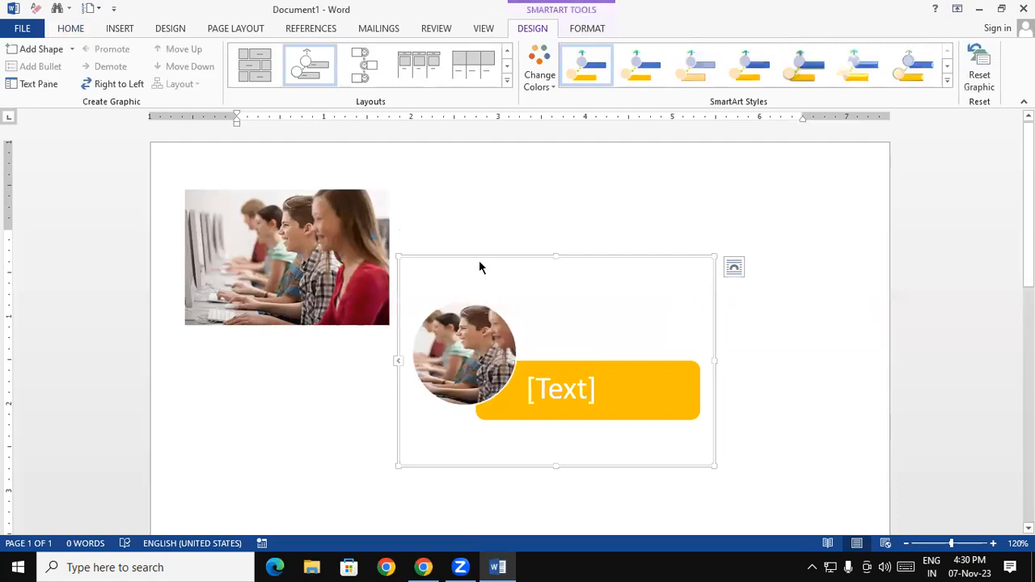
pyautogui.click(511, 202)
# Preview the picture layout options on the smaller picture, then select the circular picture in the SmartArt graphic
pyautogui.click(344, 207)
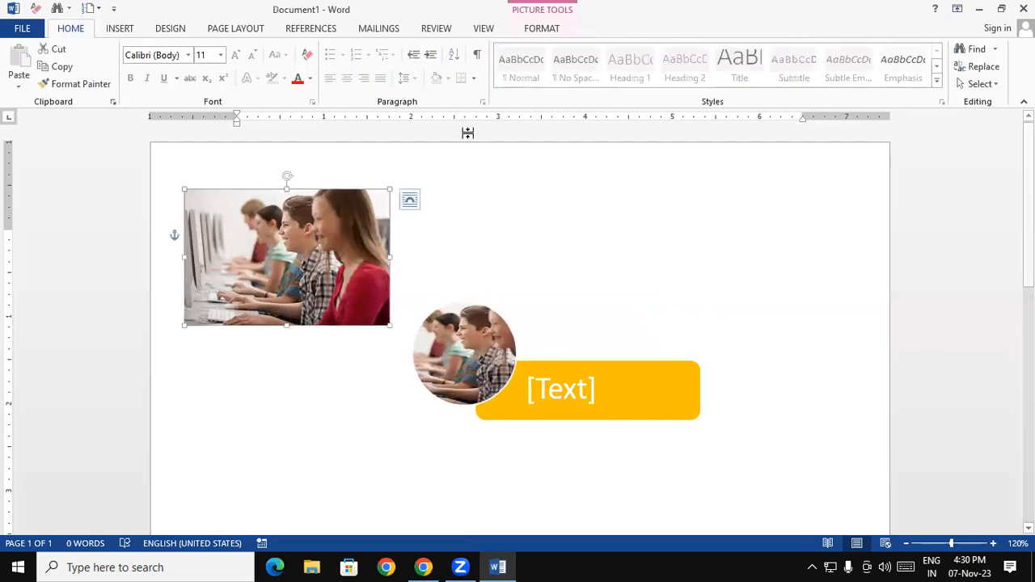
pyautogui.click(528, 29)
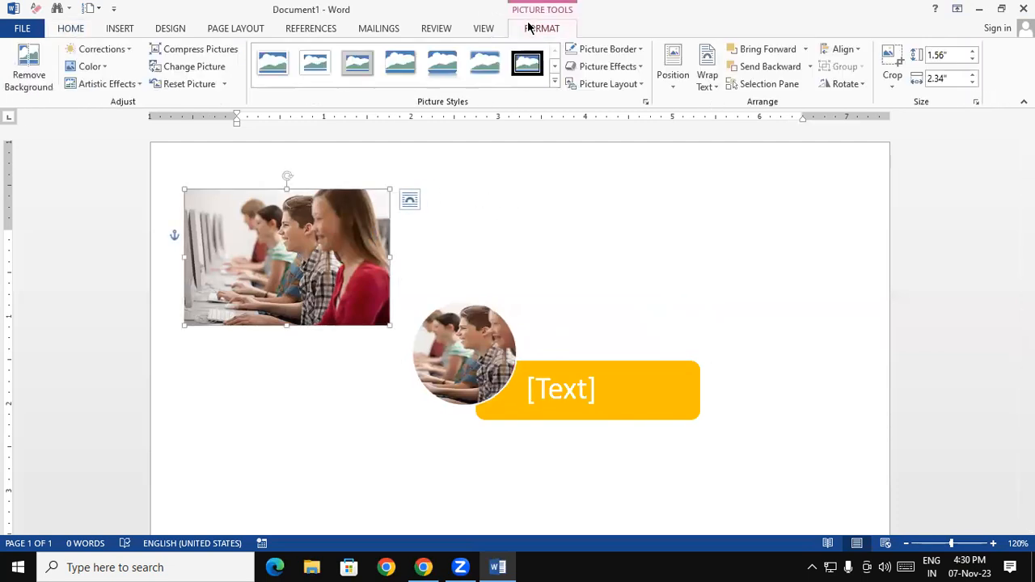
pyautogui.click(599, 86)
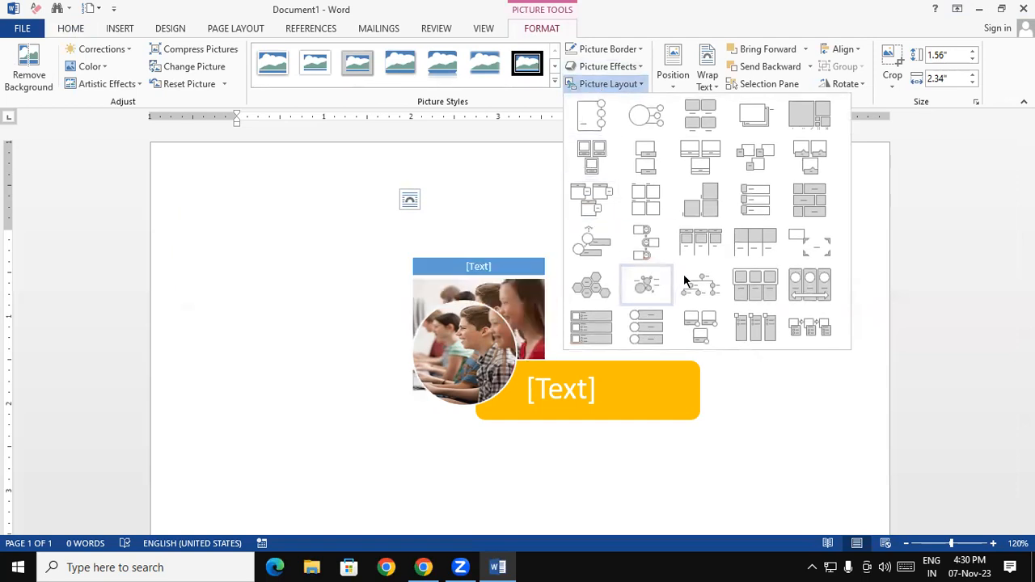
pyautogui.click(458, 432)
pyautogui.click(464, 391)
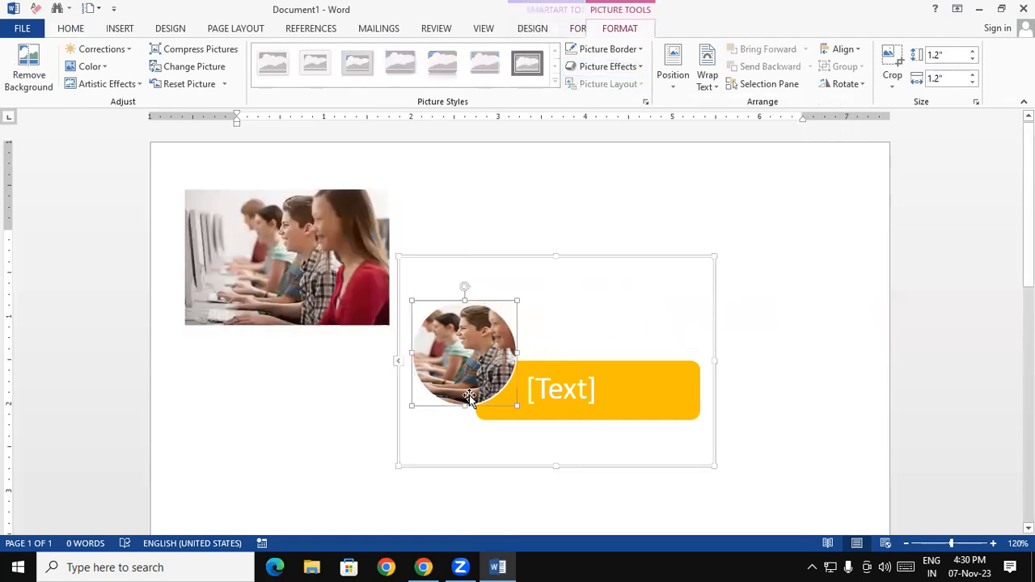
# Apply the sixth SmartArt style in the visible gallery row to the picture graphic, then deselect it
pyautogui.click(532, 30)
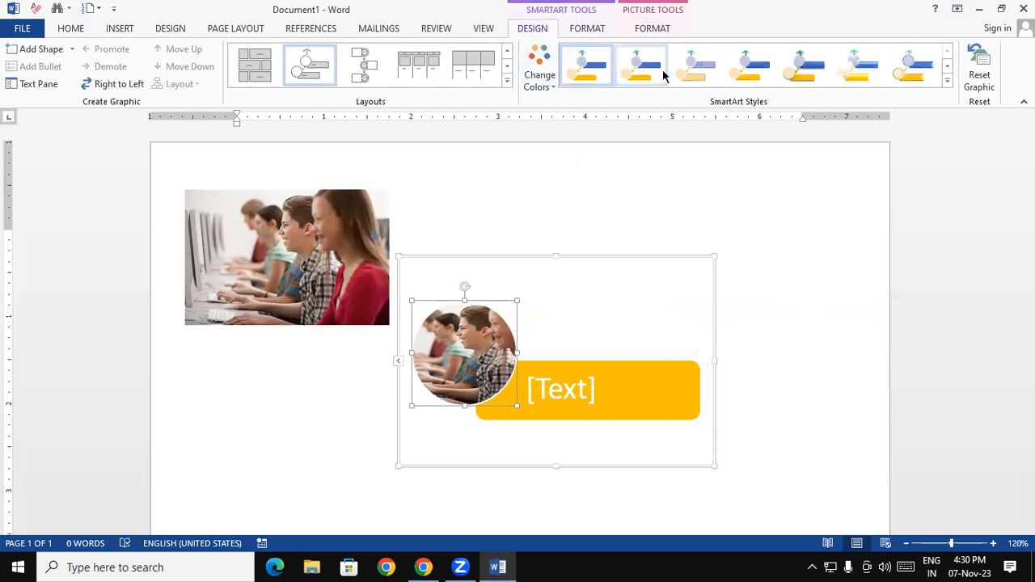
pyautogui.click(871, 77)
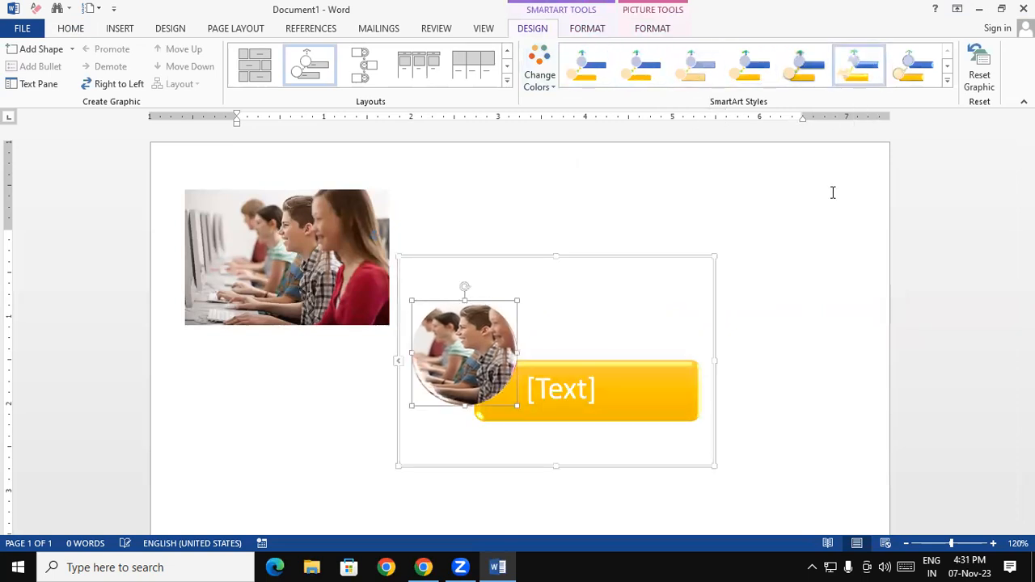
pyautogui.click(830, 212)
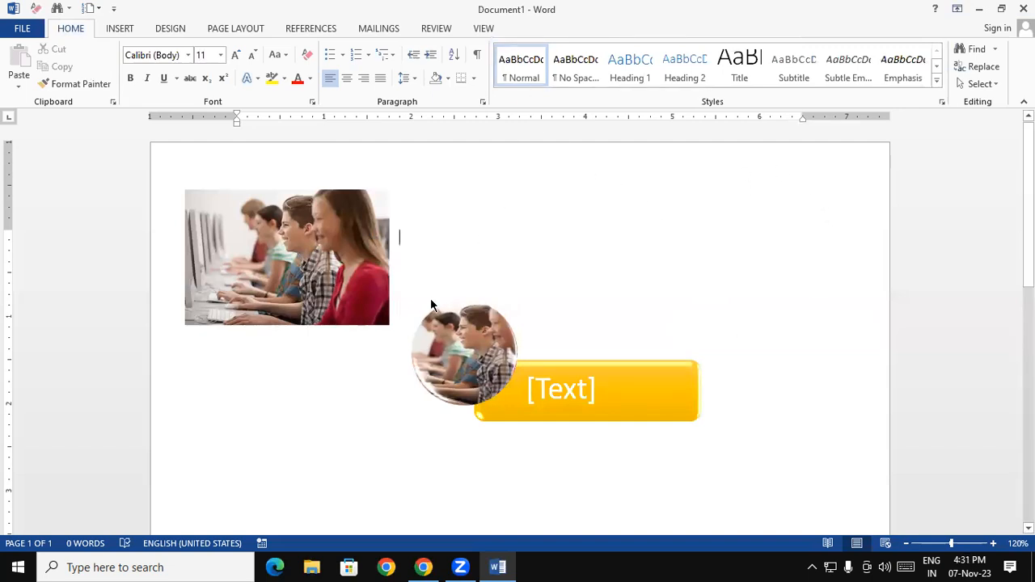
# Undo the SmartArt styling and the larger picture's conversion to a picture layout
pyautogui.click(424, 341)
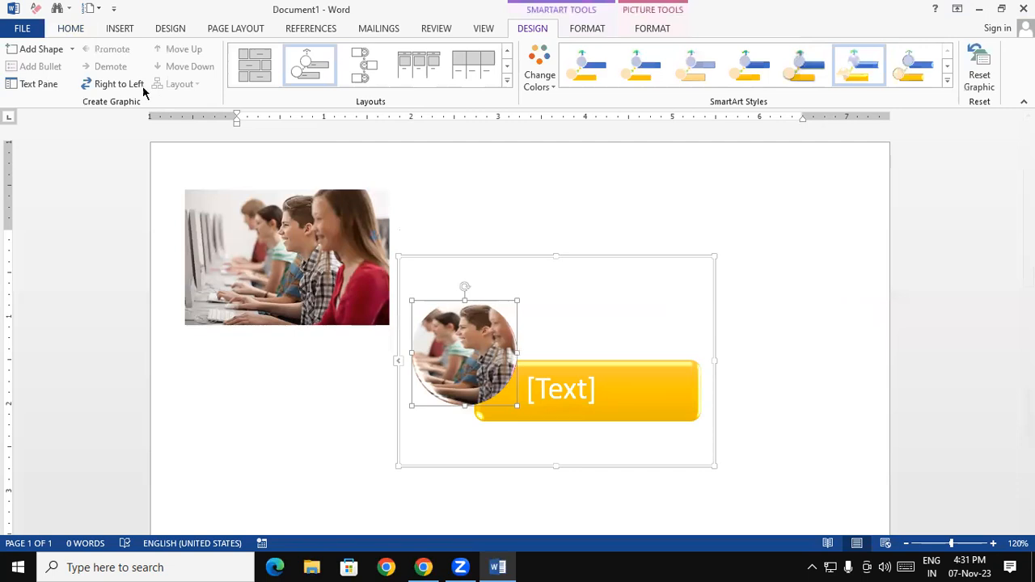
pyautogui.click(590, 30)
pyautogui.click(667, 29)
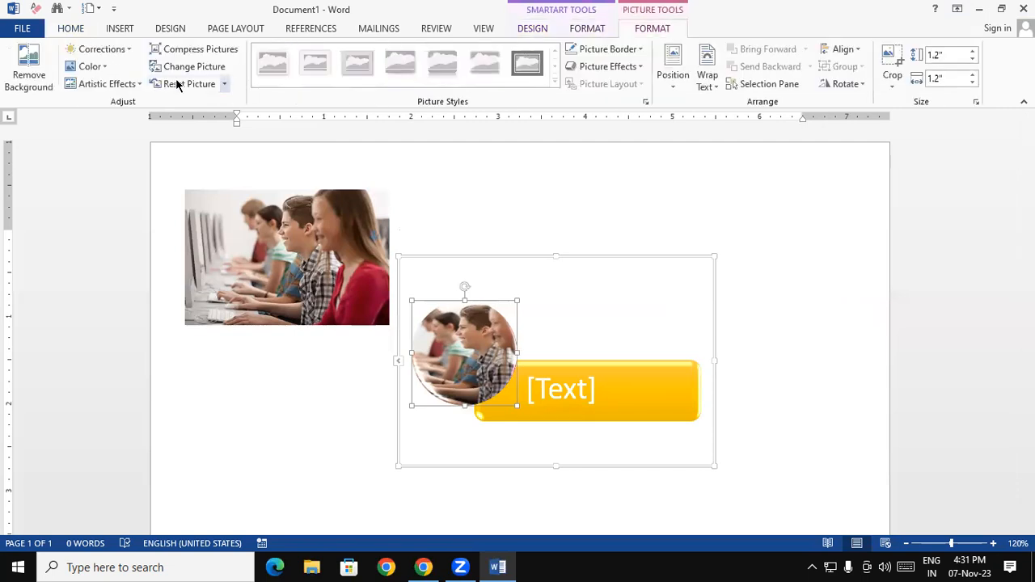
pyautogui.click(446, 224)
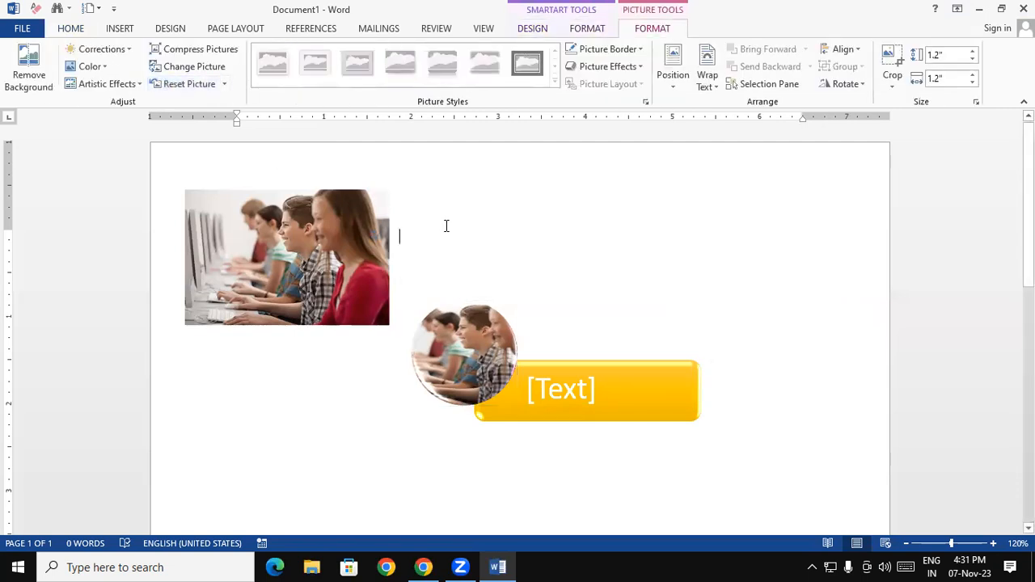
pyautogui.hotkey('ctrl', 'z')
pyautogui.hotkey('ctrl', 'z')
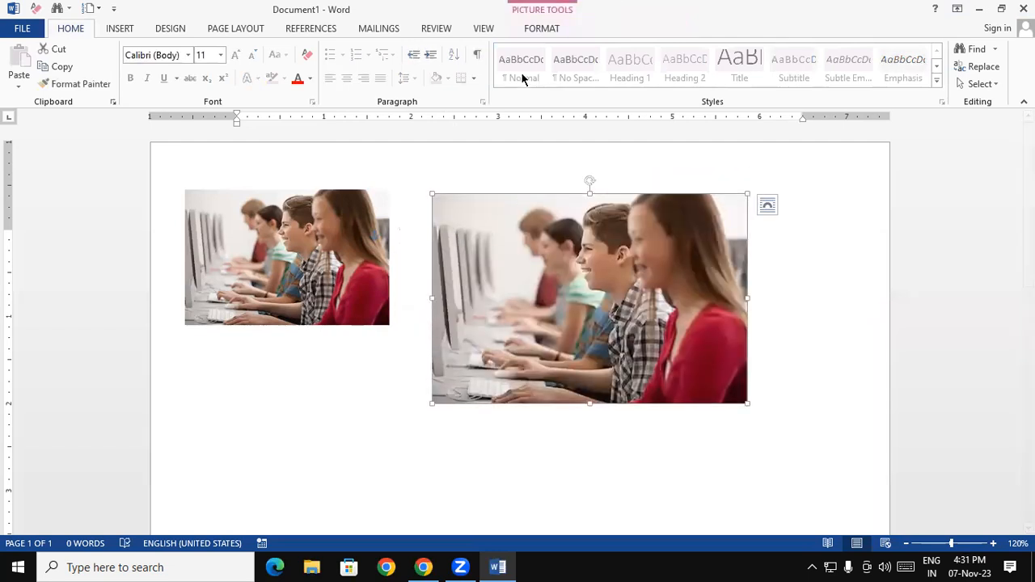
# Check the Position options for the larger picture, delete that picture, and move the smaller one to the page's upper right
pyautogui.click(541, 28)
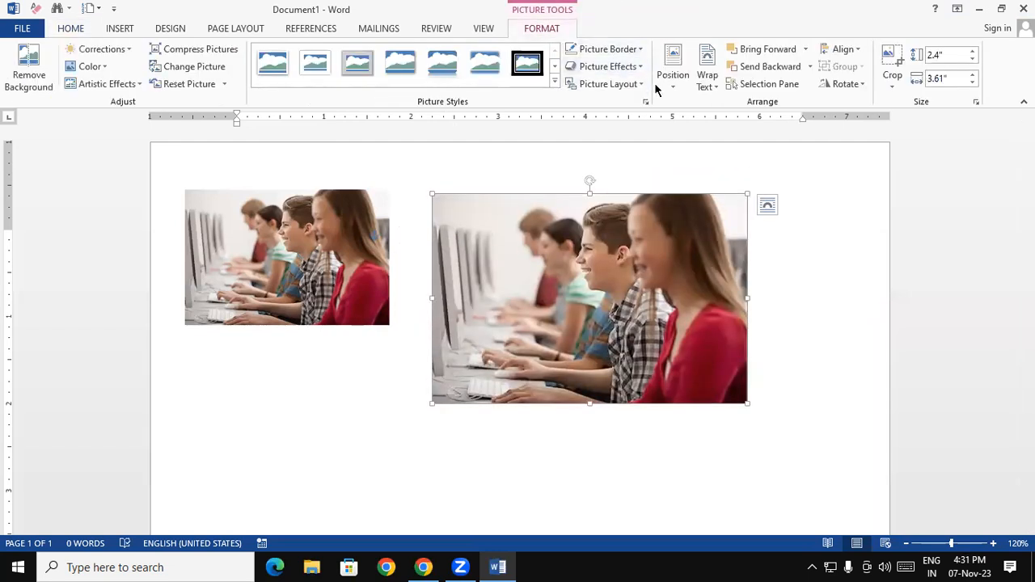
pyautogui.click(682, 71)
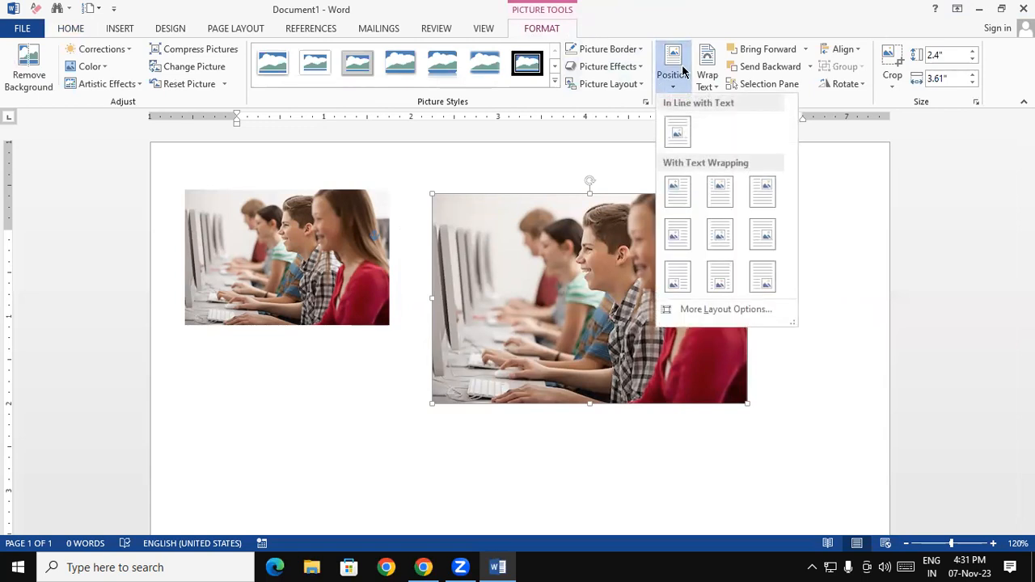
pyautogui.click(571, 305)
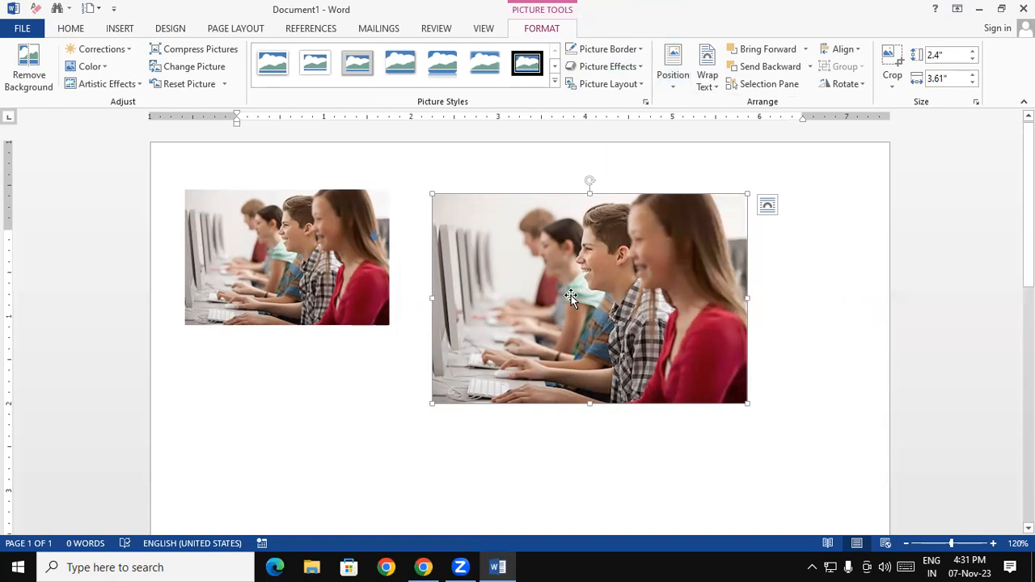
pyautogui.press('Delete')
pyautogui.moveTo(312, 241); pyautogui.dragTo(740, 235)
# Fill the document with sample paragraphs using =RAND(100) at the first line
pyautogui.click(273, 224)
pyautogui.write('=RAND(100')
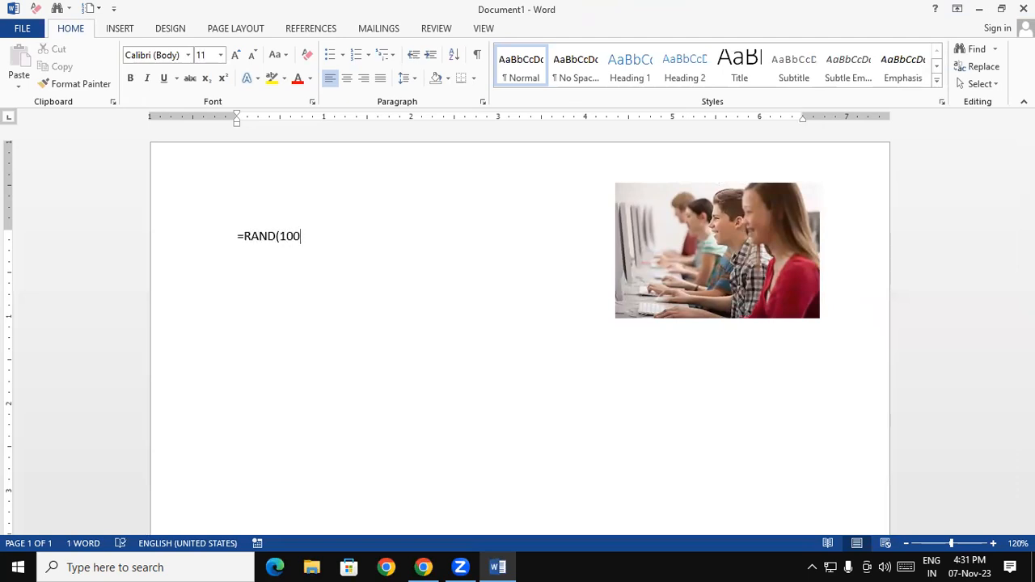
pyautogui.write(')')
pyautogui.press('Return')
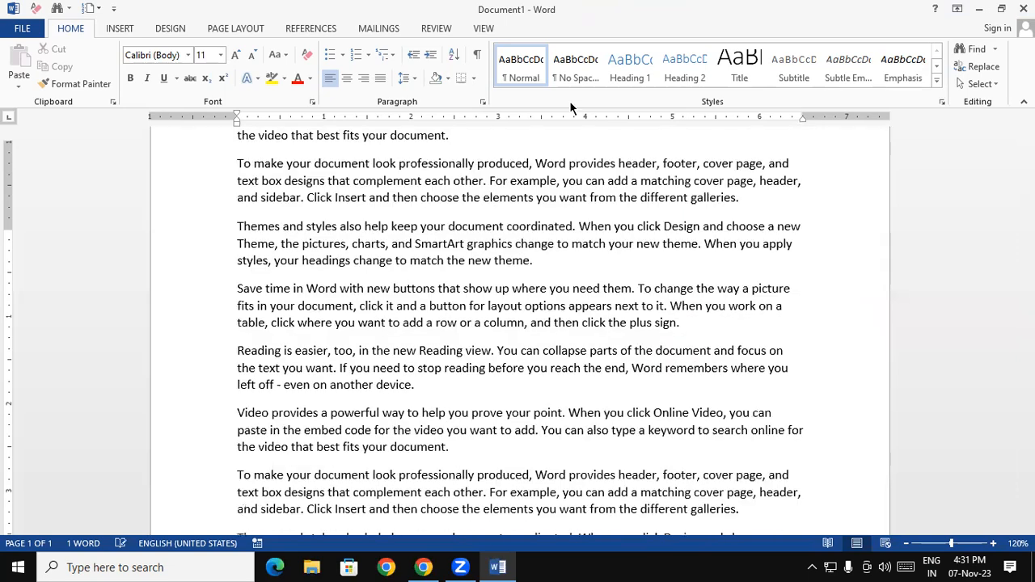
# Move the picture down so it sits at the right of the first two paragraphs, then deselect it
pyautogui.moveTo(1029, 486); pyautogui.dragTo(1029, 127)
pyautogui.click(705, 230)
pyautogui.moveTo(704, 230); pyautogui.dragTo(700, 275)
pyautogui.click(592, 165)
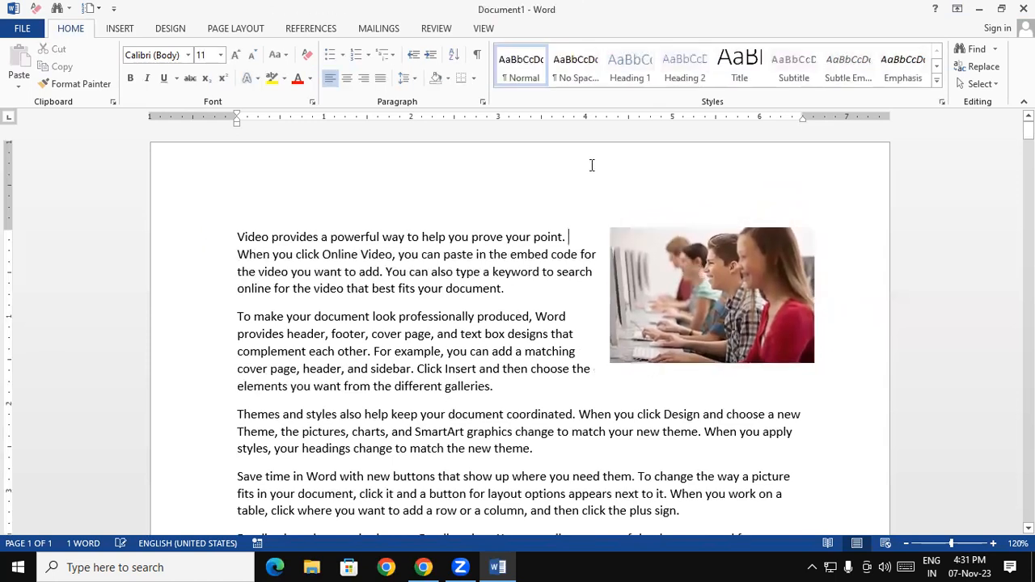
# Position the picture in the top left of the page with square text wrapping
pyautogui.click(679, 286)
pyautogui.click(542, 28)
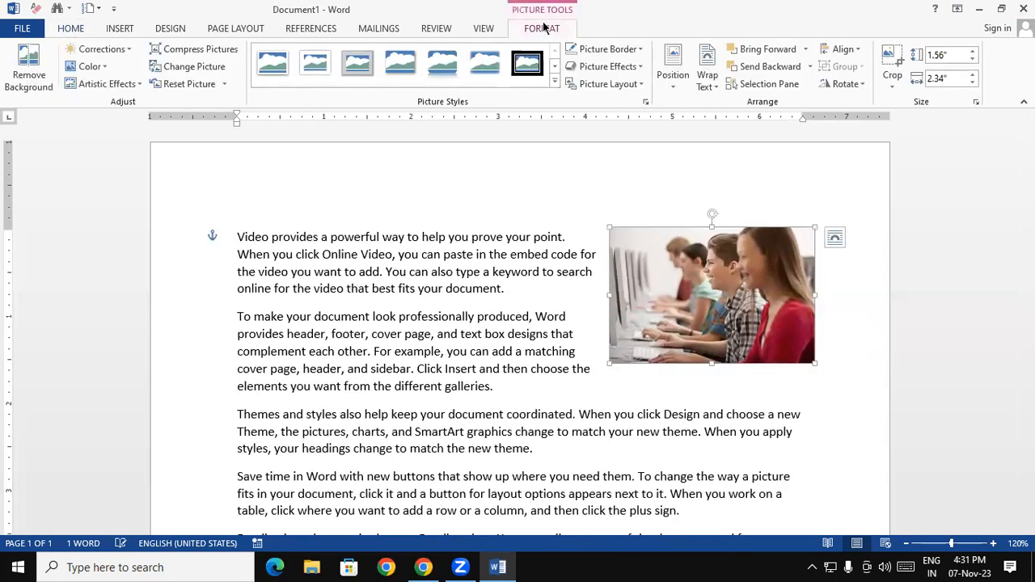
pyautogui.click(661, 84)
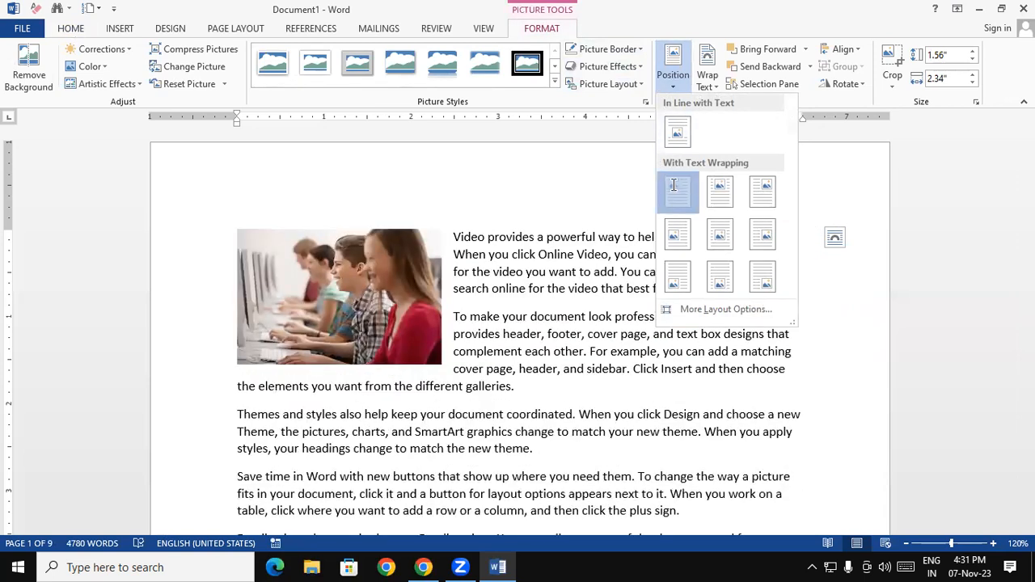
pyautogui.click(676, 190)
# Preview the other page position options, then move the picture to the right side of the first two paragraphs
pyautogui.click(673, 68)
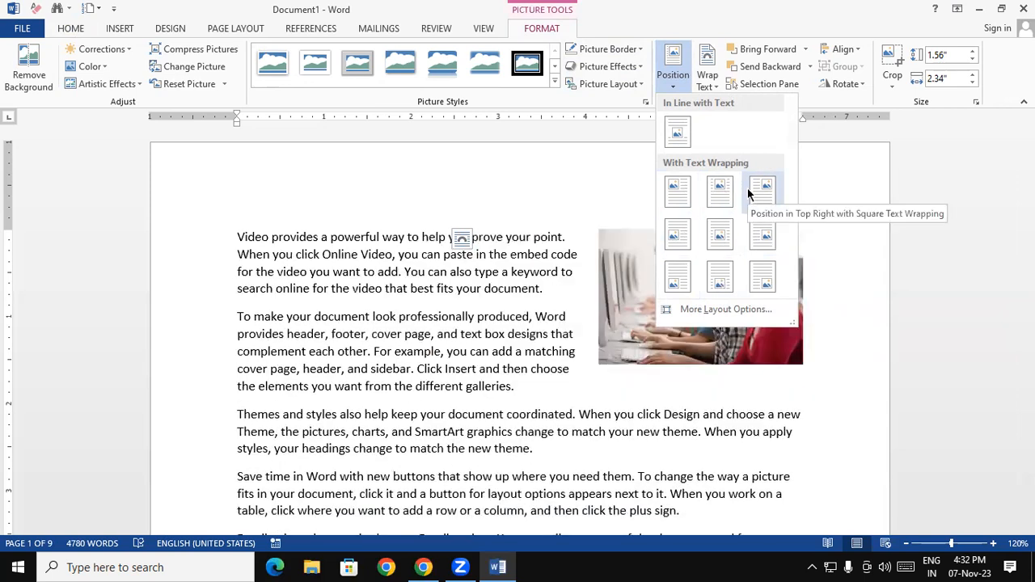
pyautogui.click(539, 304)
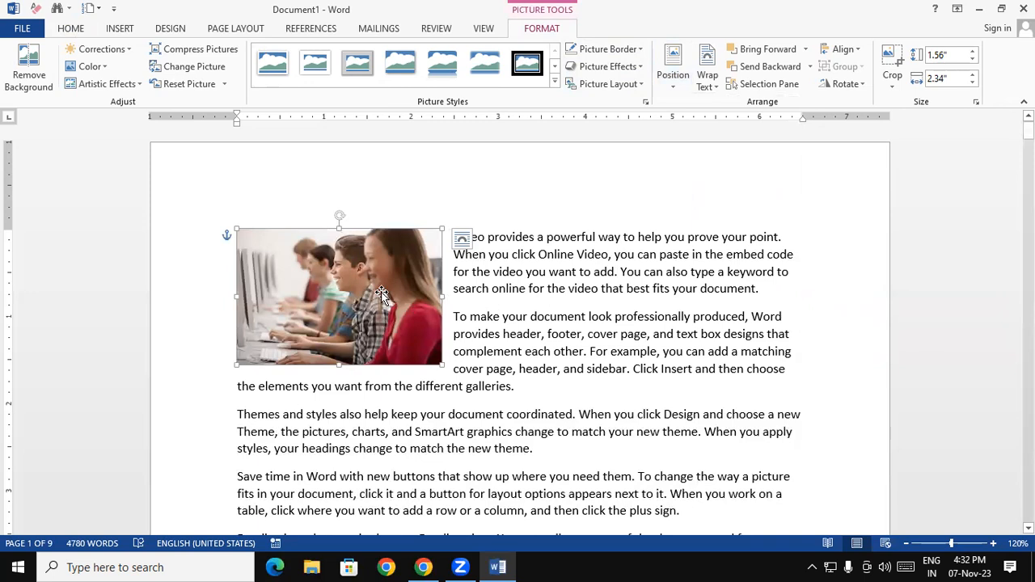
pyautogui.moveTo(382, 293); pyautogui.dragTo(730, 288)
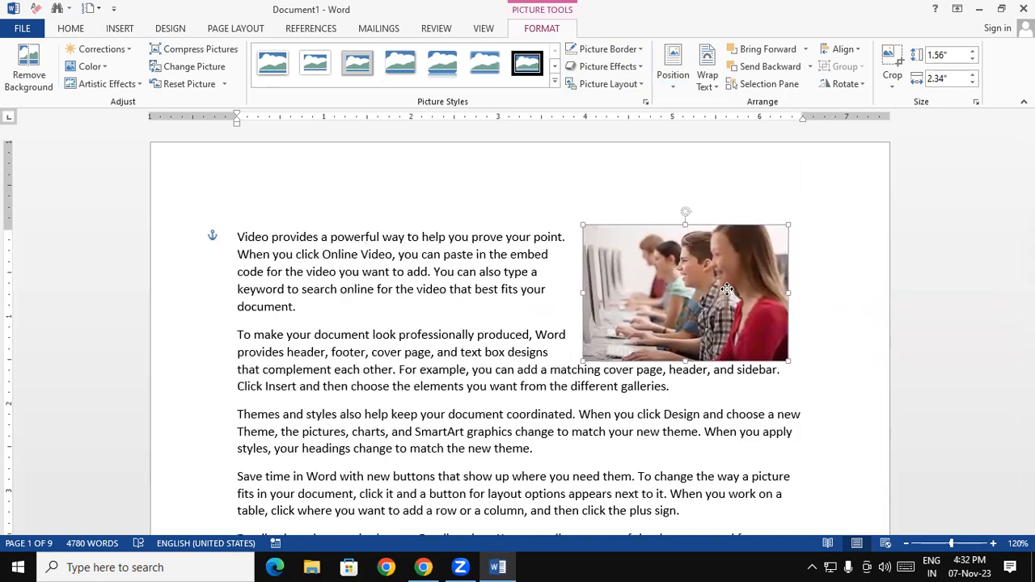
# Set the picture's wrapping to In Line with Text and try moving it to different places, ending within the second paragraph
pyautogui.click(705, 85)
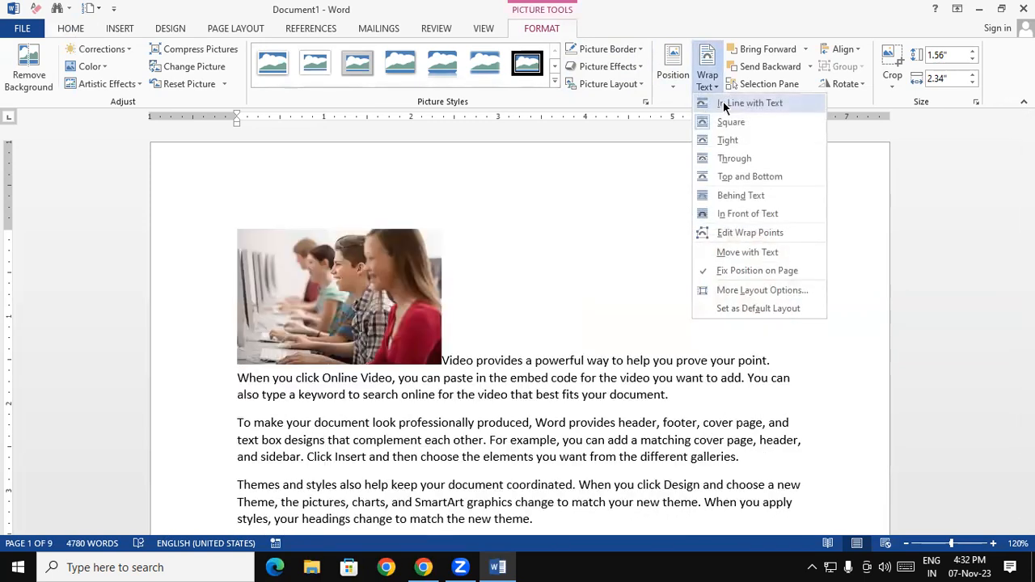
pyautogui.click(724, 104)
pyautogui.moveTo(410, 275); pyautogui.dragTo(774, 232)
pyautogui.moveTo(815, 275); pyautogui.dragTo(838, 265)
pyautogui.moveTo(702, 296); pyautogui.dragTo(744, 169)
pyautogui.moveTo(731, 231); pyautogui.dragTo(702, 422)
pyautogui.moveTo(407, 395); pyautogui.dragTo(734, 358)
pyautogui.moveTo(578, 395); pyautogui.dragTo(737, 401)
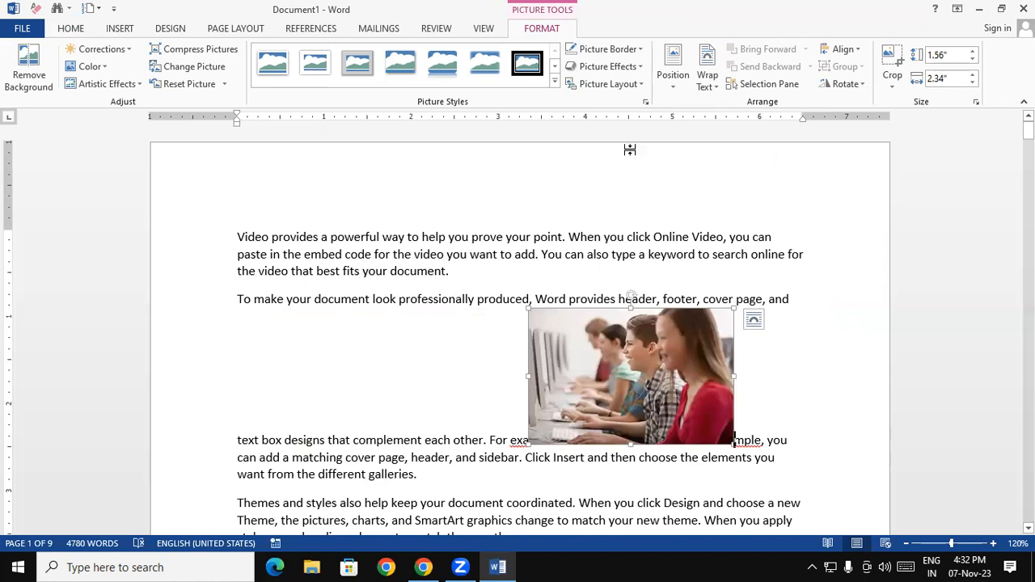
# Set the picture's wrapping to Square and move it to the right of the first two paragraphs
pyautogui.click(695, 84)
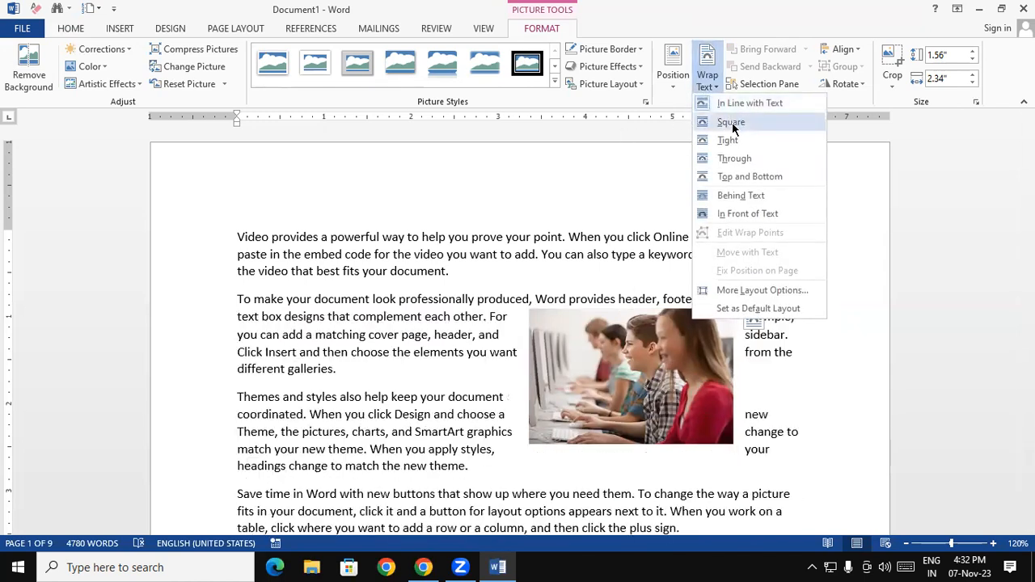
pyautogui.click(731, 122)
pyautogui.moveTo(677, 348); pyautogui.dragTo(774, 177)
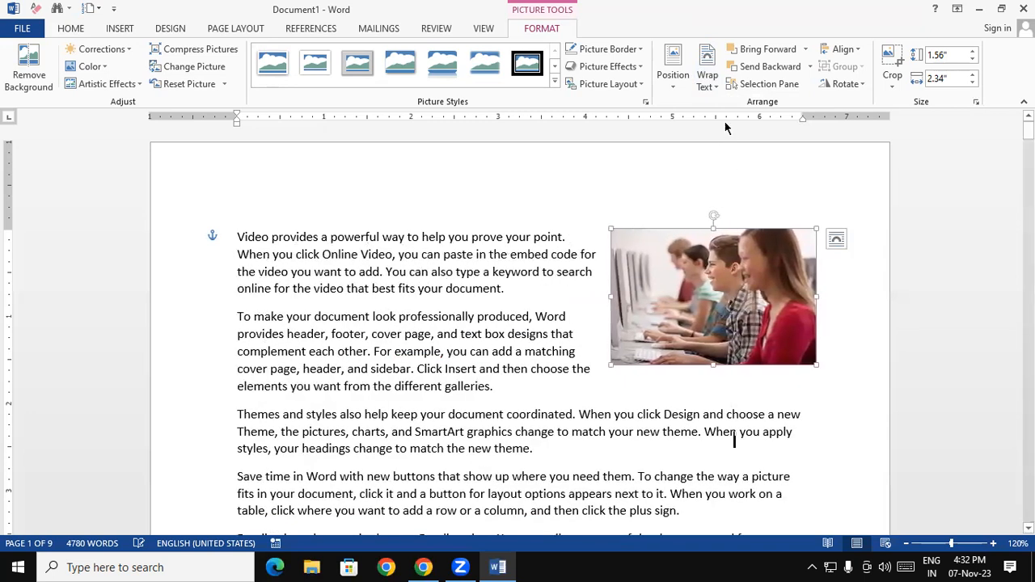
# Set the picture's wrapping to In Front of Text and move it slightly up and left over the opening paragraphs
pyautogui.click(707, 81)
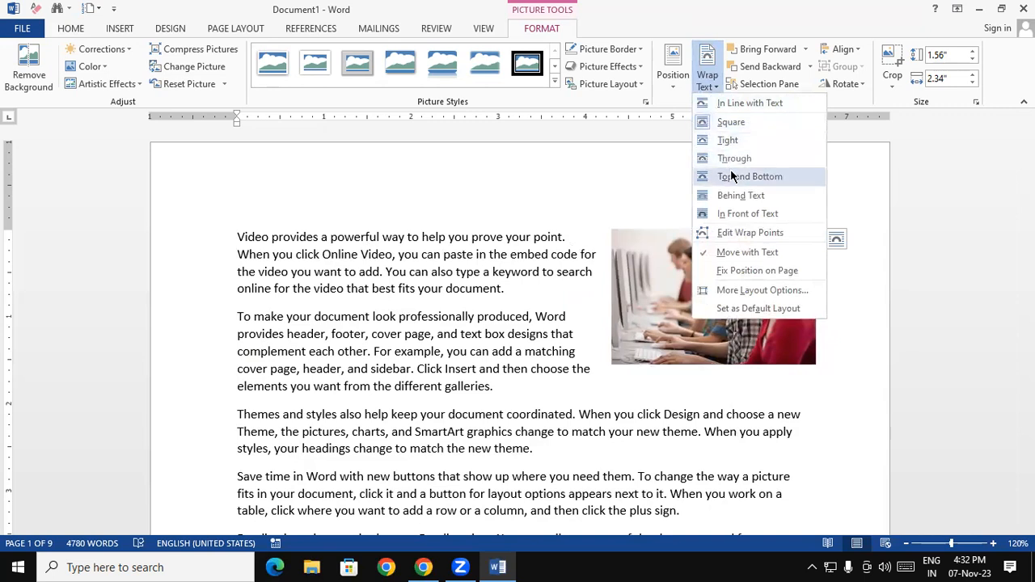
pyautogui.click(742, 218)
pyautogui.moveTo(736, 287); pyautogui.dragTo(708, 262)
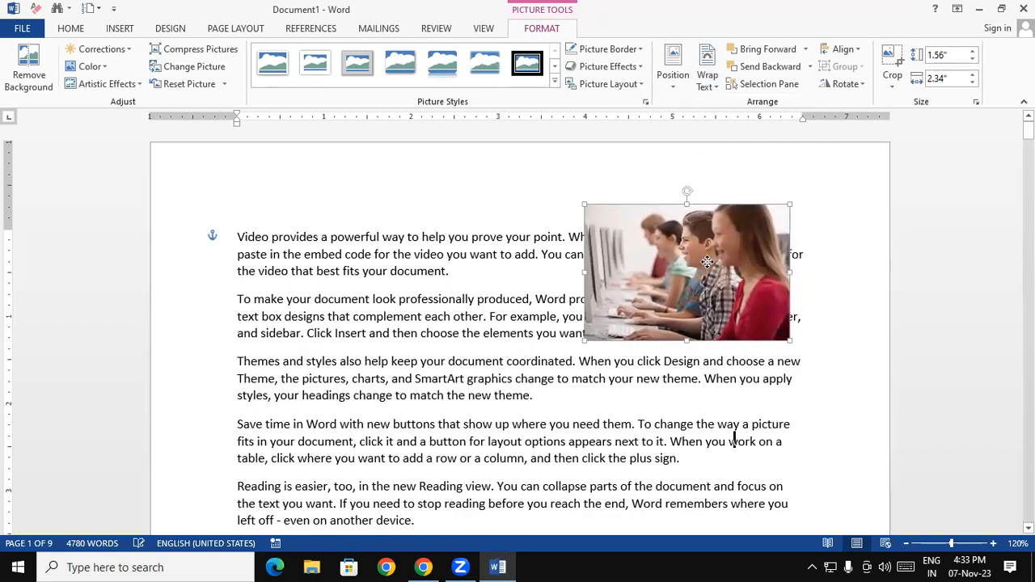
# Set the picture's wrapping to Behind Text, enlarge it to 3.3" by 4.97", and position it beneath the opening paragraphs
pyautogui.click(707, 84)
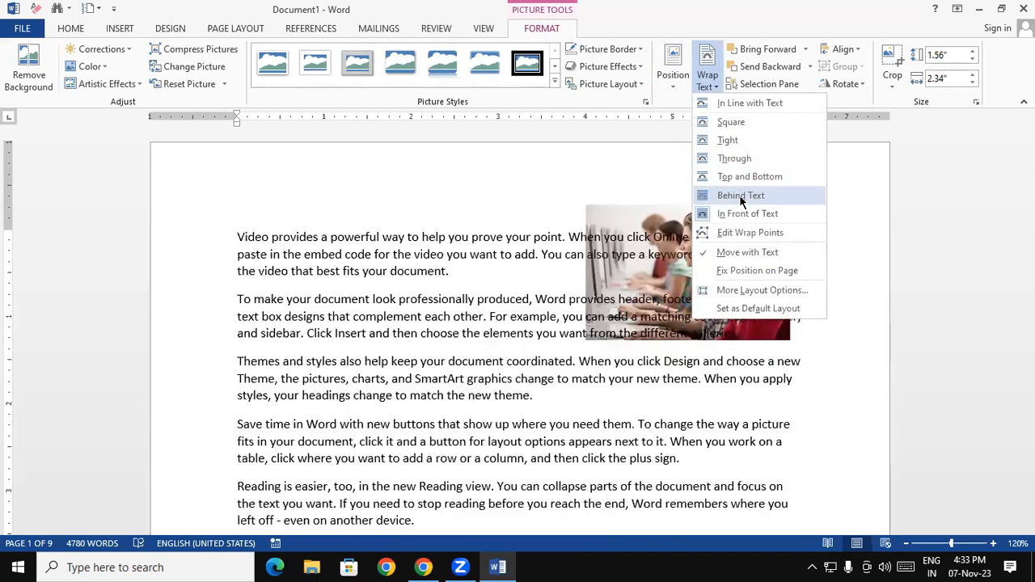
pyautogui.click(741, 201)
pyautogui.moveTo(703, 215); pyautogui.dragTo(349, 229)
pyautogui.moveTo(450, 362); pyautogui.dragTo(678, 513)
pyautogui.moveTo(508, 275); pyautogui.dragTo(584, 263)
# Bring the picture in front of the text, shrink it to 1.48" by 2.23", and move it over the second and third paragraphs
pyautogui.click(707, 63)
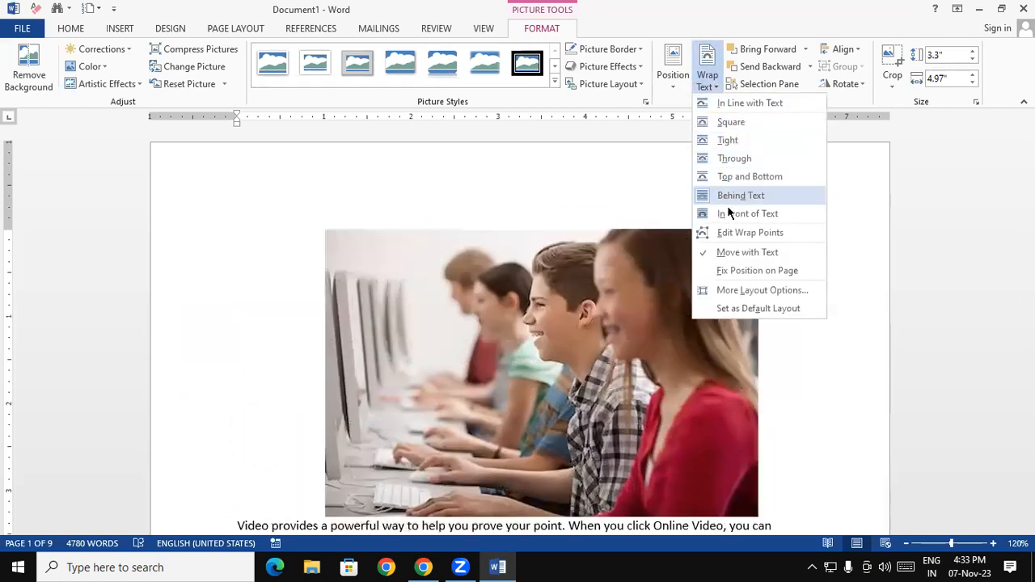
pyautogui.click(731, 215)
pyautogui.moveTo(606, 331); pyautogui.dragTo(632, 334)
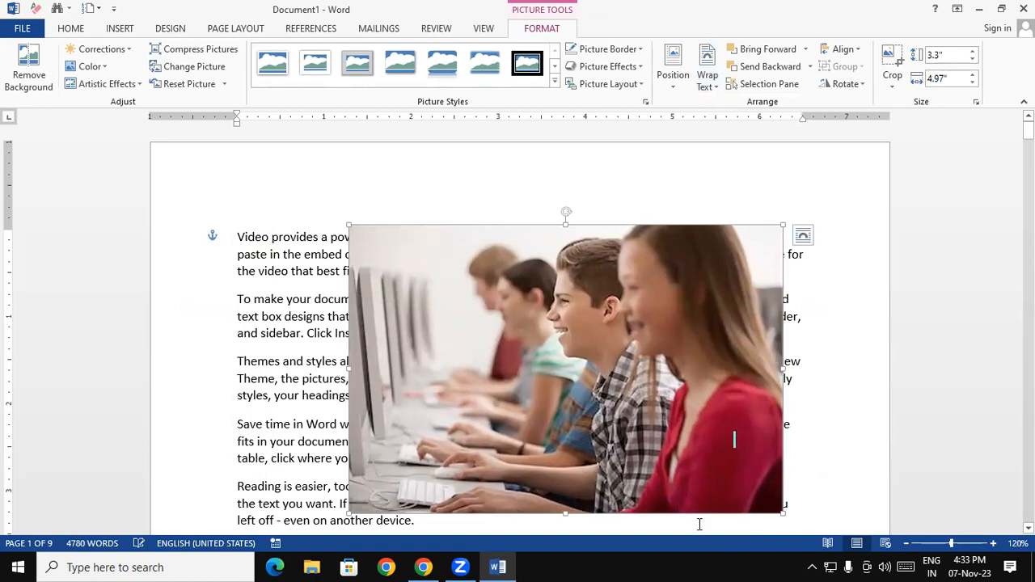
pyautogui.moveTo(778, 513); pyautogui.dragTo(544, 350)
pyautogui.moveTo(497, 289); pyautogui.dragTo(574, 364)
# Set the picture's wrapping to Square and shift it slightly within the second and third paragraphs
pyautogui.click(707, 69)
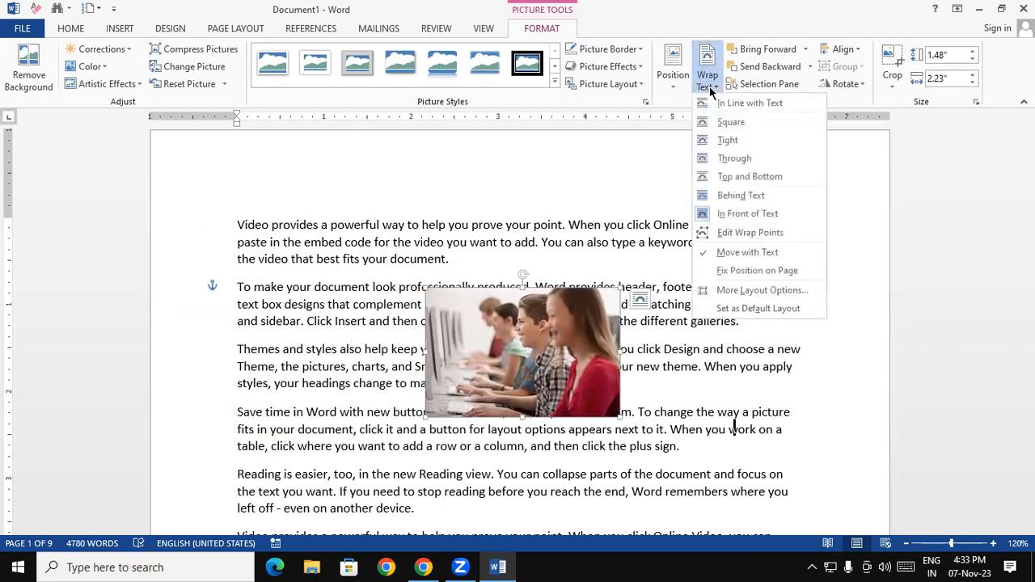
pyautogui.click(721, 122)
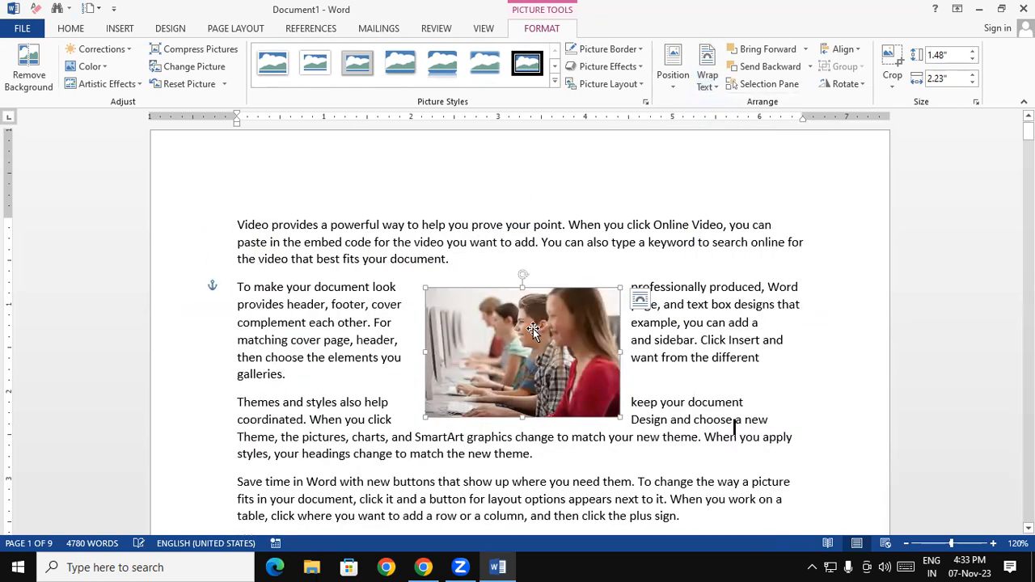
pyautogui.moveTo(562, 338); pyautogui.dragTo(534, 338)
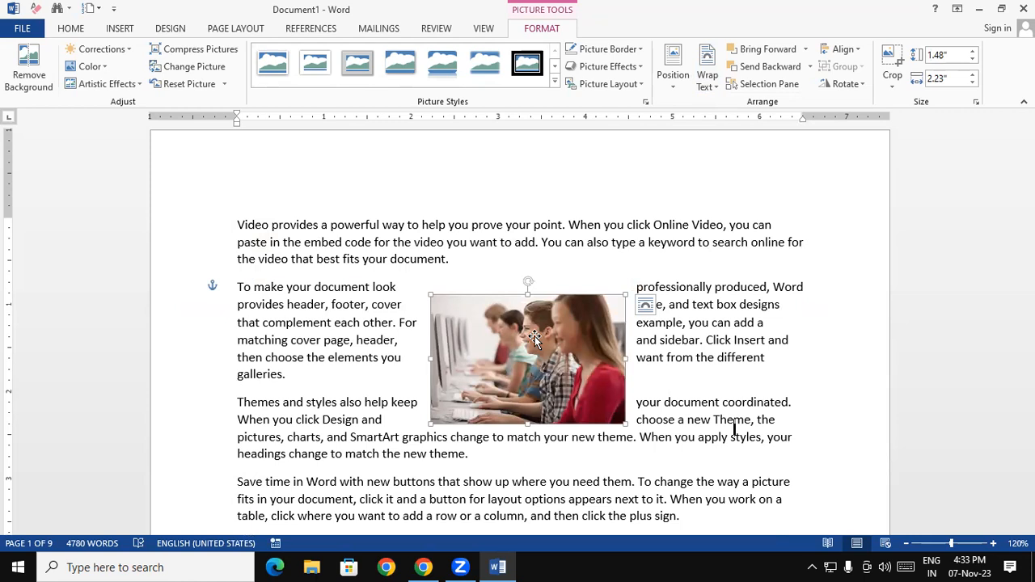
# Edit the picture's wrap points, pulling the upper-right point toward the right margin and the lower-right point down and outward
pyautogui.click(707, 78)
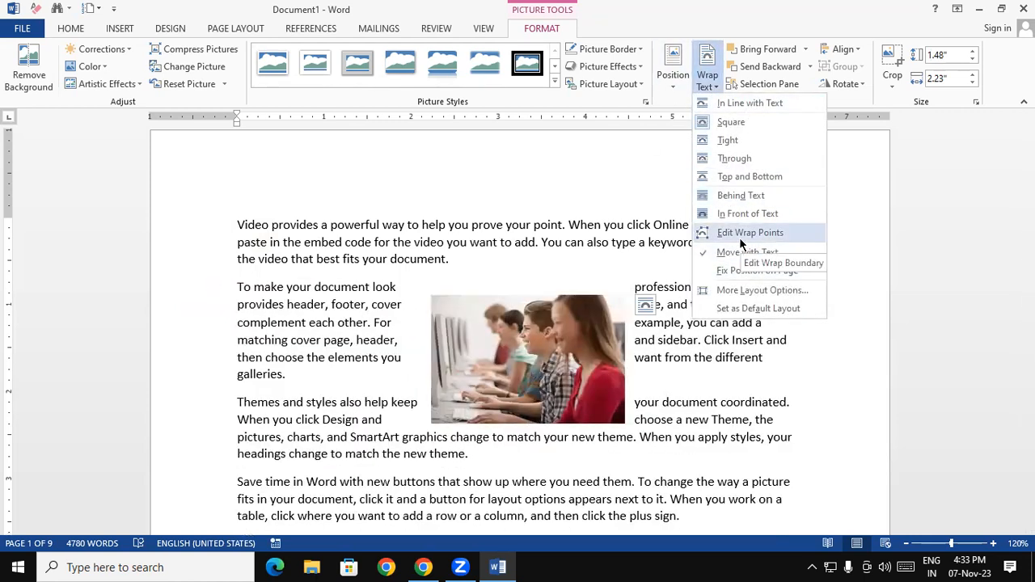
pyautogui.click(740, 234)
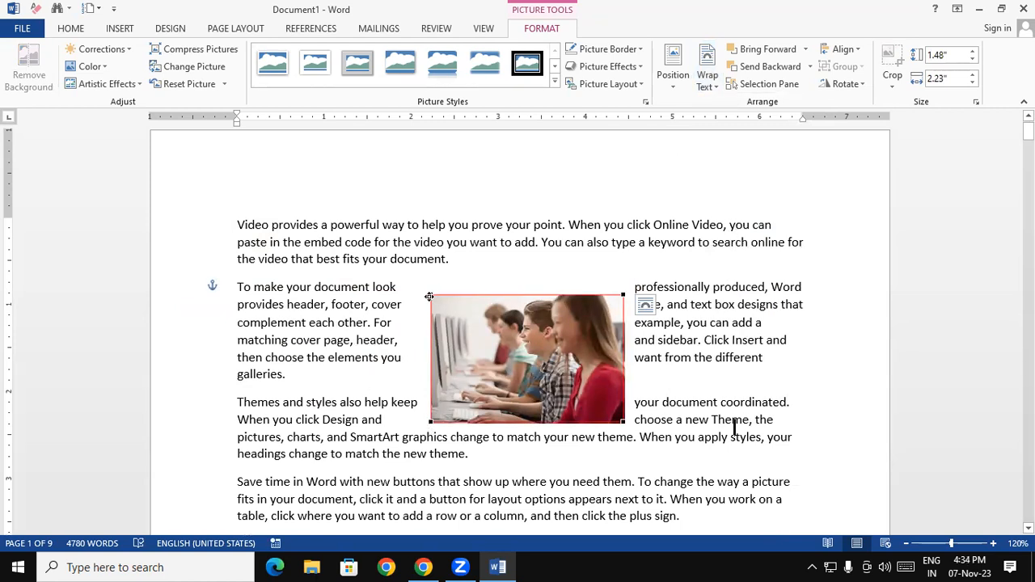
pyautogui.moveTo(624, 293); pyautogui.dragTo(749, 294)
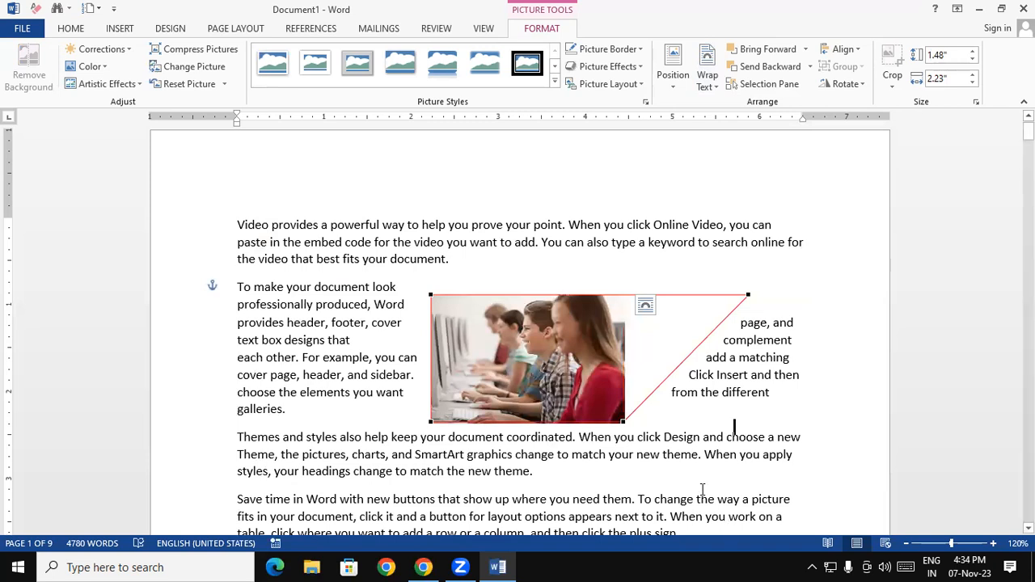
pyautogui.moveTo(623, 421); pyautogui.dragTo(706, 469)
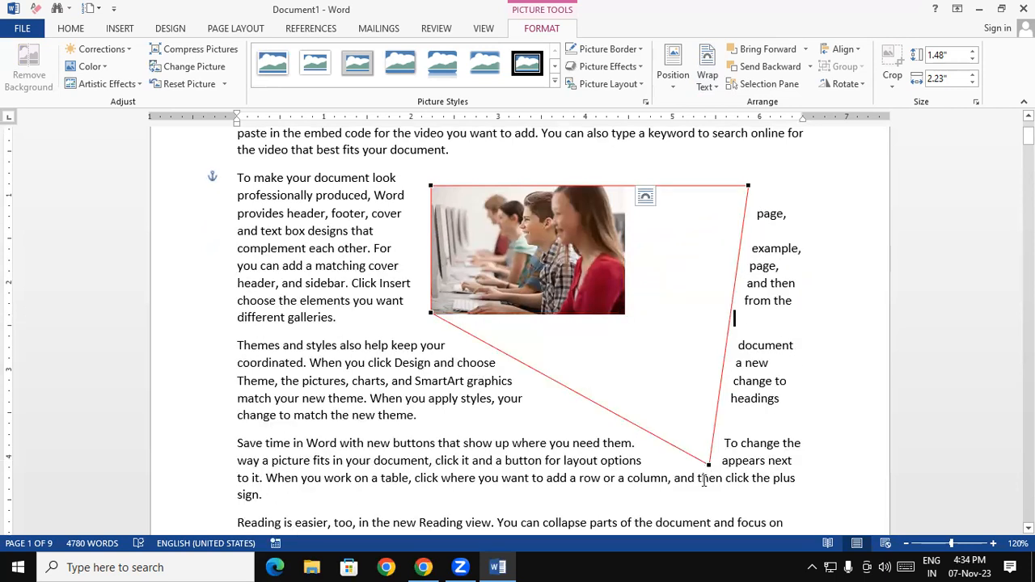
pyautogui.click(558, 269)
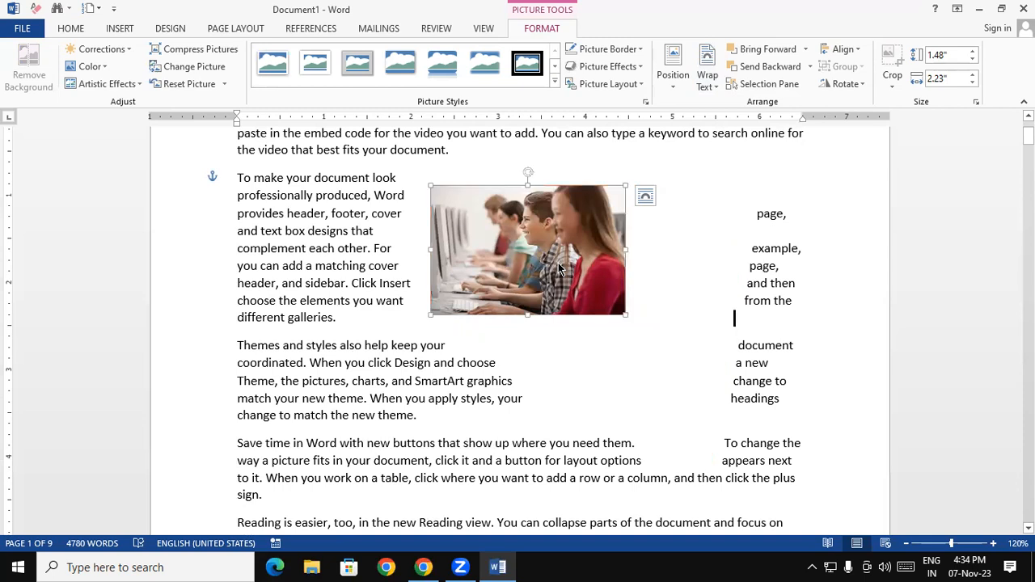
# Edit the picture's wrap points, pulling the two right-hand points in to form a rectangle level with the picture, and move the picture left
pyautogui.click(659, 267)
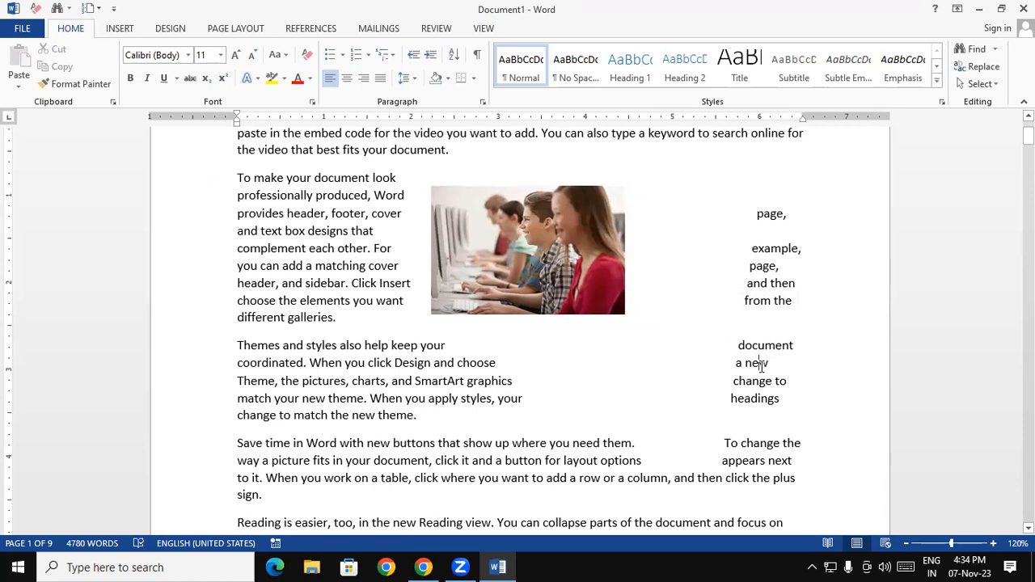
pyautogui.click(550, 267)
pyautogui.click(540, 31)
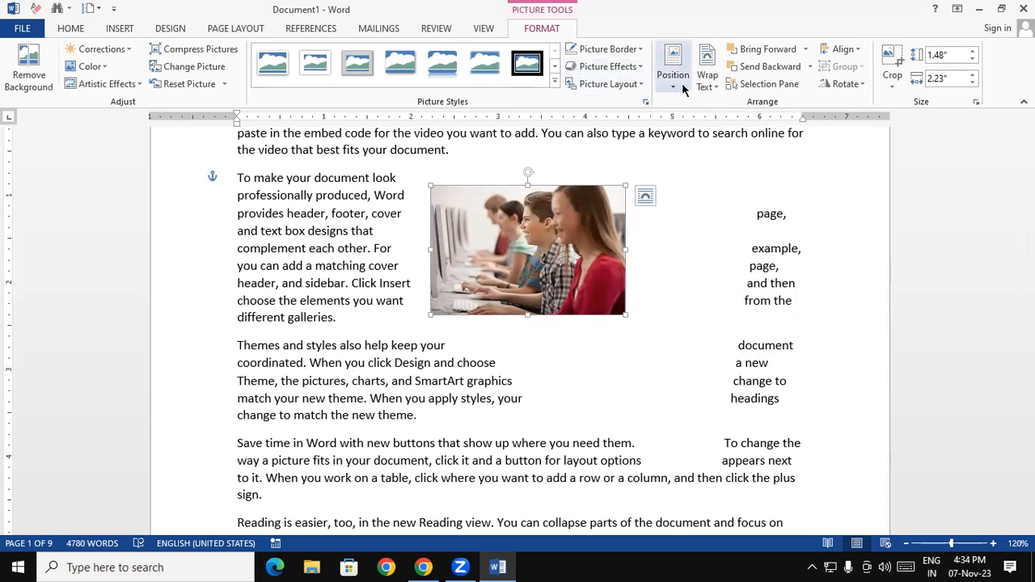
pyautogui.click(707, 74)
pyautogui.click(749, 232)
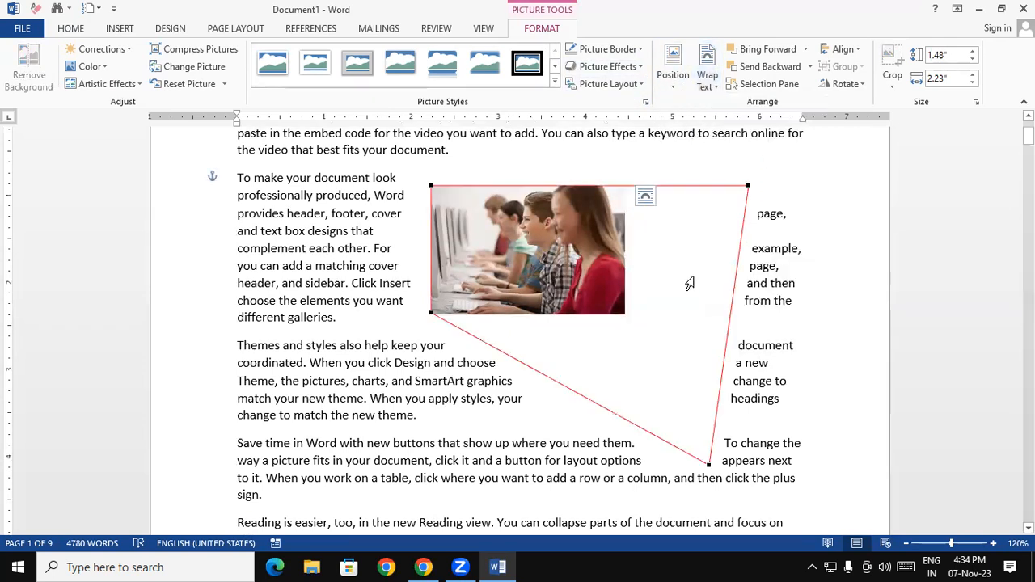
pyautogui.moveTo(711, 464); pyautogui.dragTo(710, 313)
pyautogui.moveTo(748, 187); pyautogui.dragTo(709, 186)
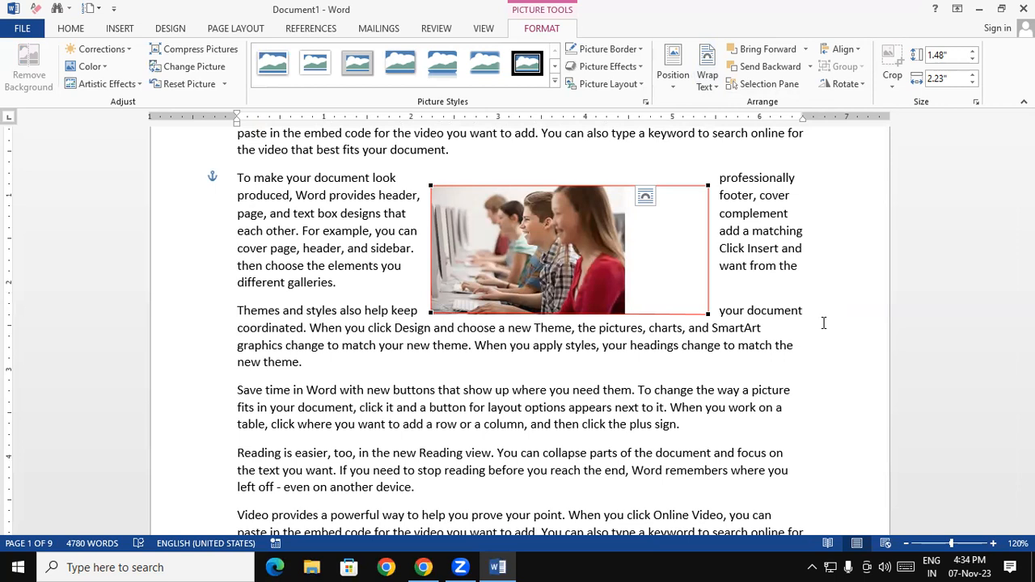
pyautogui.press('Escape')
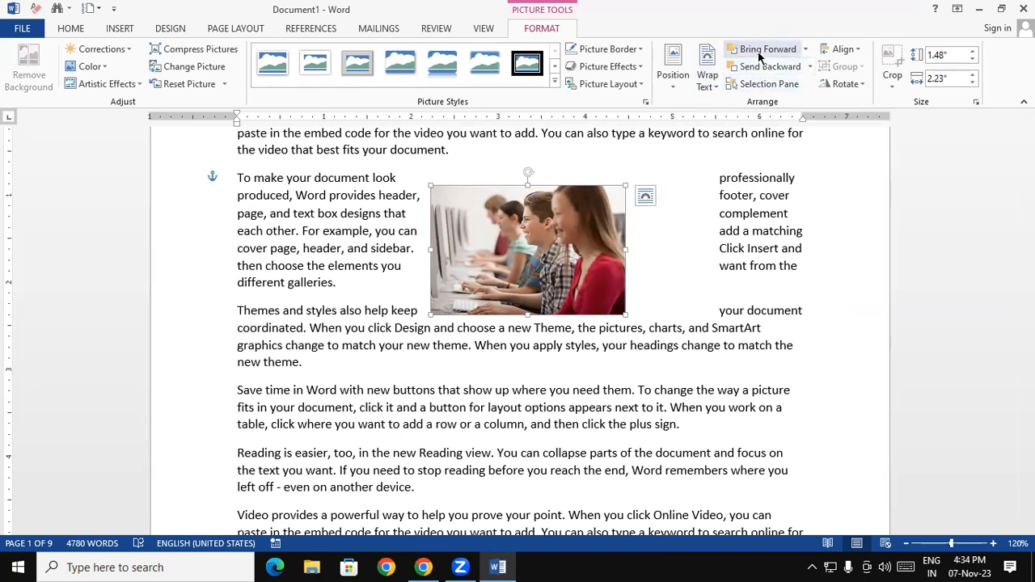
pyautogui.moveTo(519, 220); pyautogui.dragTo(363, 235)
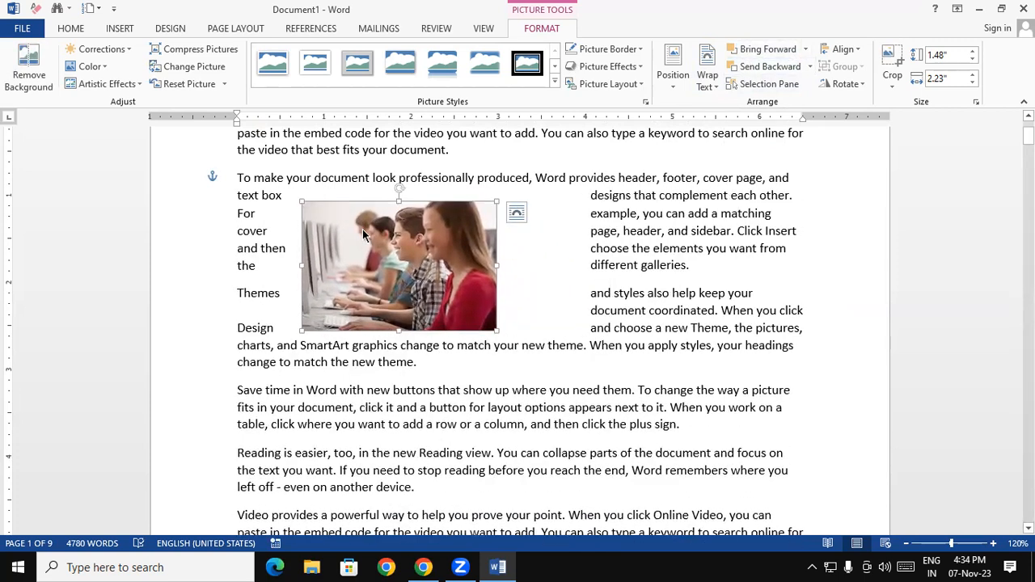
pyautogui.hotkey('ctrl', 'n')
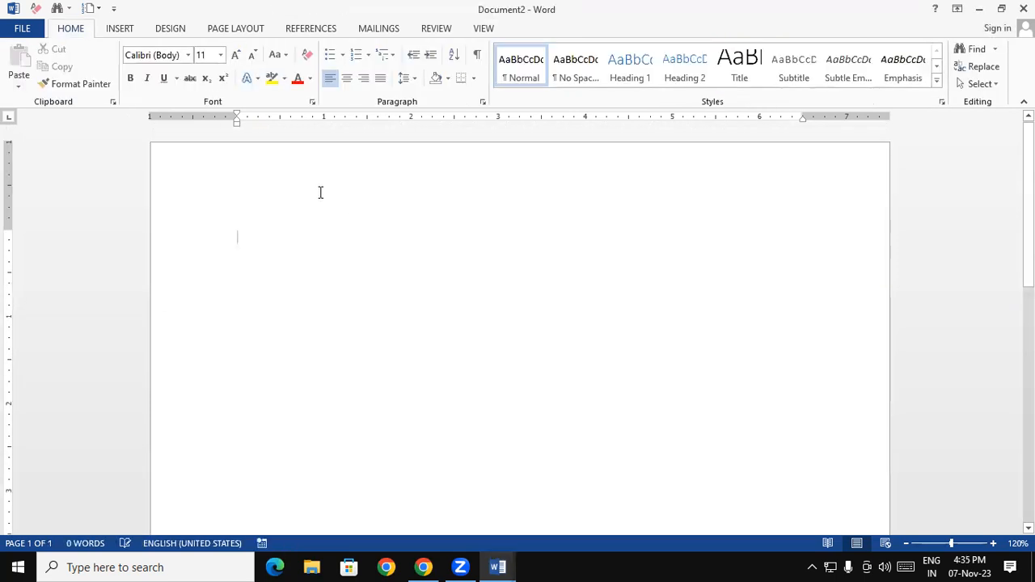
pyautogui.click(108, 32)
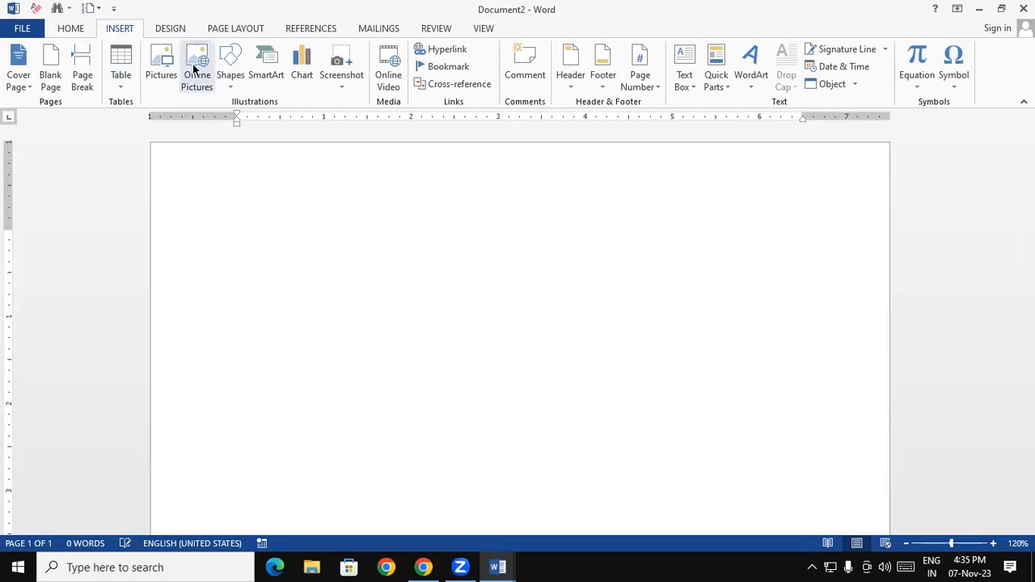
pyautogui.click(158, 65)
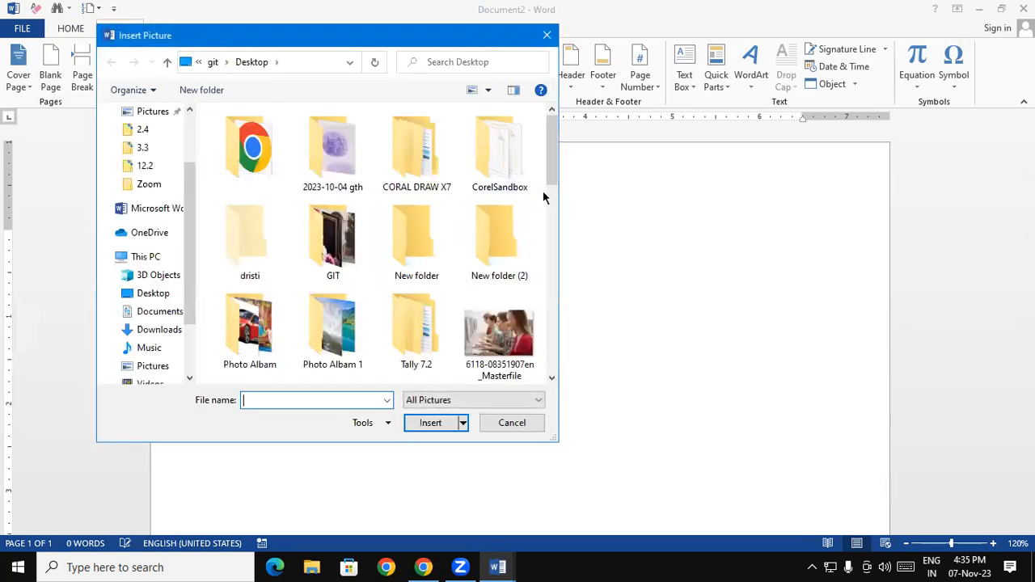
pyautogui.moveTo(553, 159); pyautogui.dragTo(562, 196)
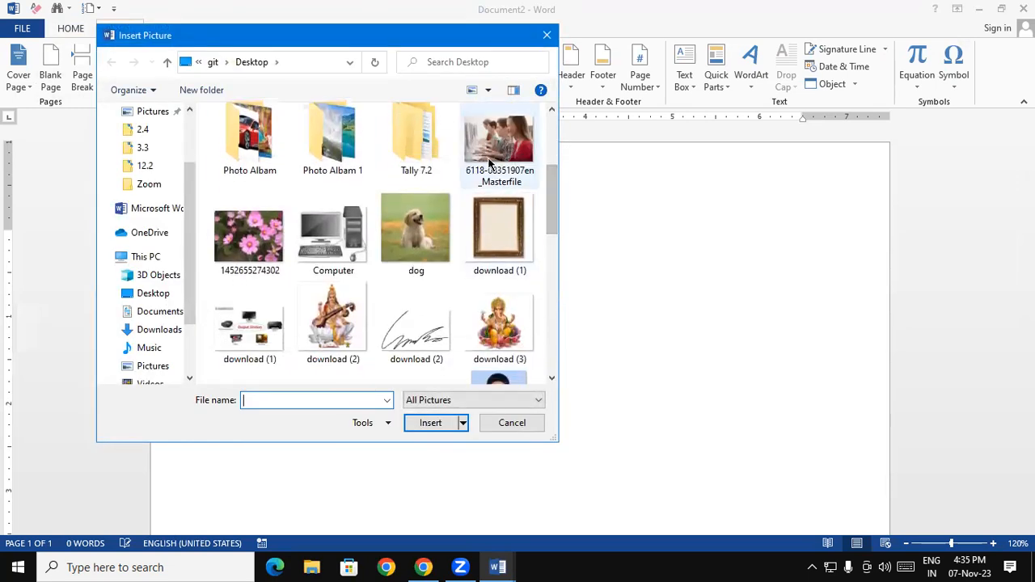
pyautogui.click(490, 162)
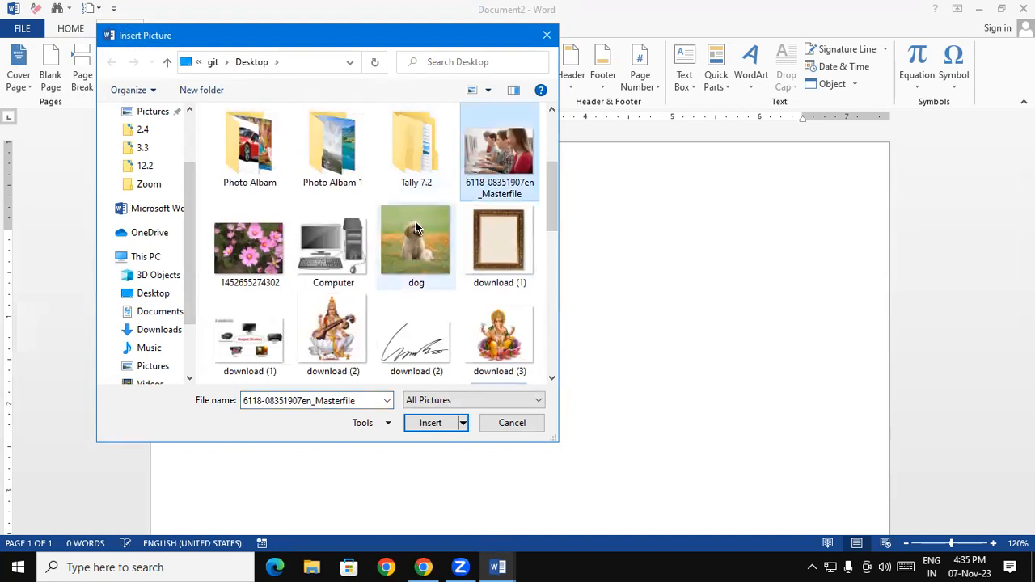
pyautogui.keyDown('ctrl'); pyautogui.click(419, 232); pyautogui.keyUp('ctrl')
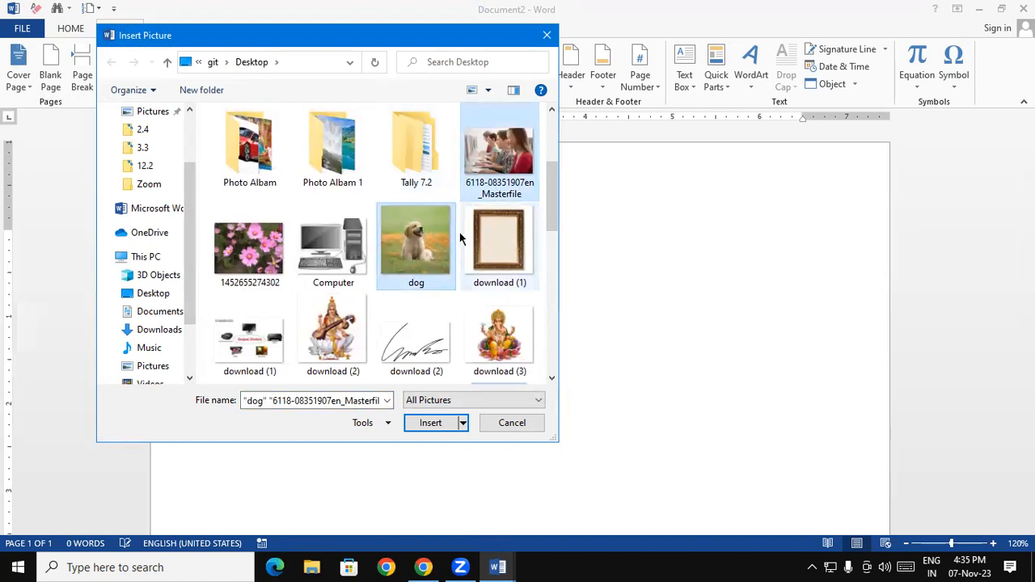
pyautogui.click(429, 421)
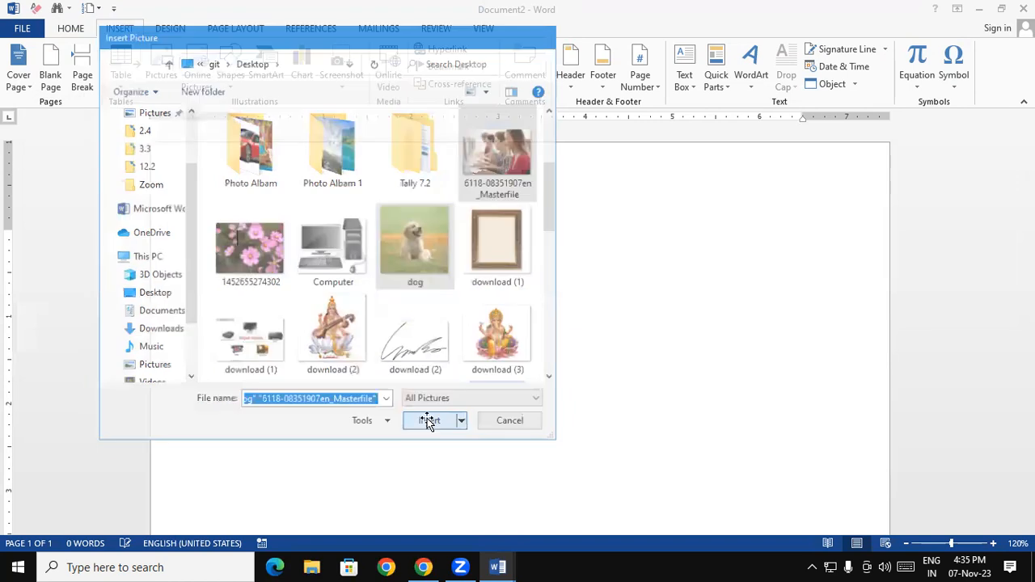
# Shrink the classroom picture to 2.46" by 3.7" and arrange it side by side with the dog picture
pyautogui.click(562, 436)
pyautogui.click(613, 231)
pyautogui.click(560, 424)
pyautogui.moveTo(560, 424); pyautogui.dragTo(581, 319)
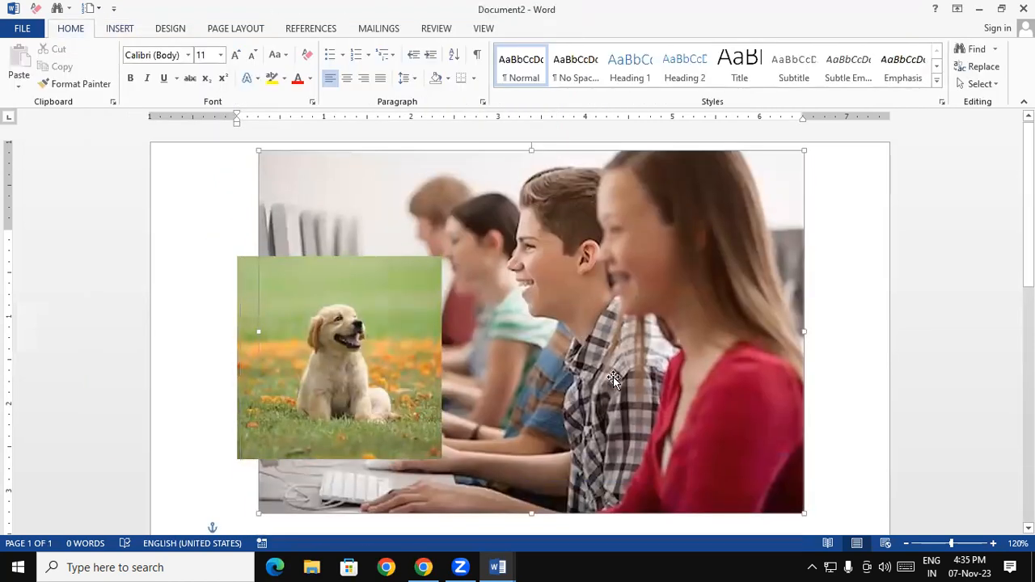
pyautogui.moveTo(802, 513); pyautogui.dragTo(586, 357)
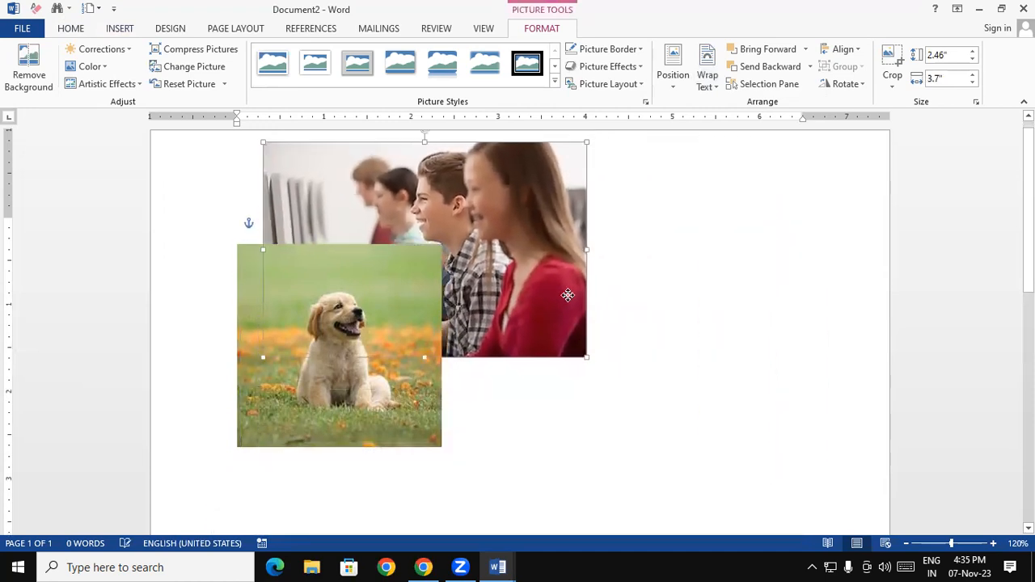
pyautogui.moveTo(568, 295); pyautogui.dragTo(762, 372)
pyautogui.moveTo(393, 332); pyautogui.dragTo(374, 308)
pyautogui.moveTo(542, 335)
pyautogui.mouseDown()
pyautogui.moveTo(527, 316)
pyautogui.moveTo(528, 330)
pyautogui.mouseUp()
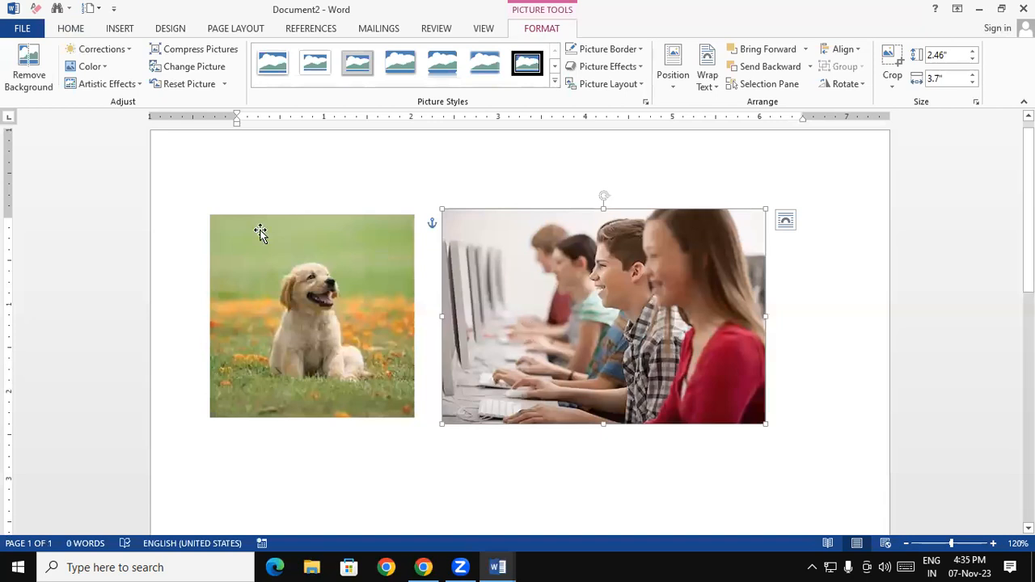
# Move the dog picture over the lower-left part of the classroom picture and send it backward behind that picture
pyautogui.moveTo(298, 292); pyautogui.dragTo(458, 348)
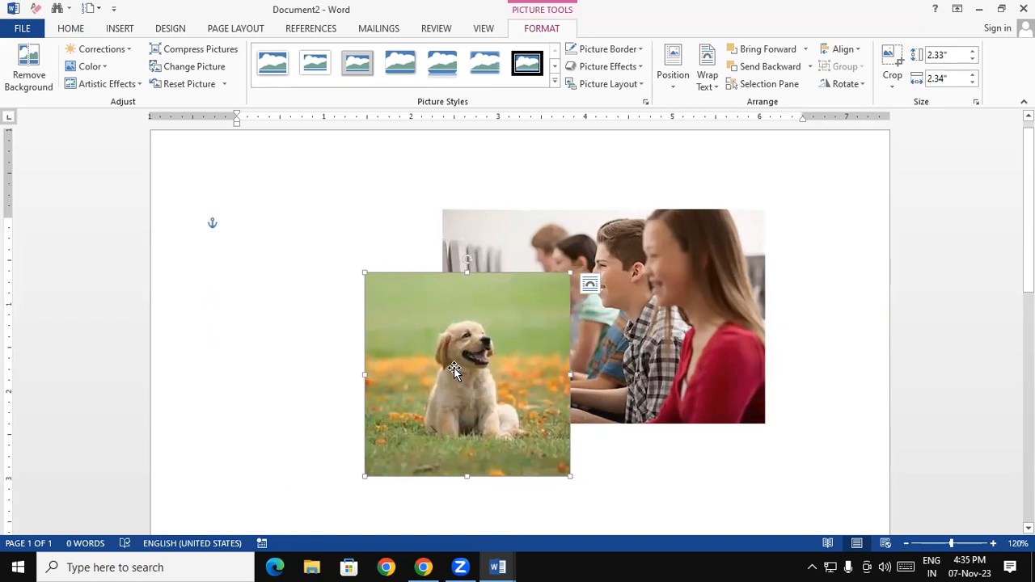
pyautogui.click(659, 281)
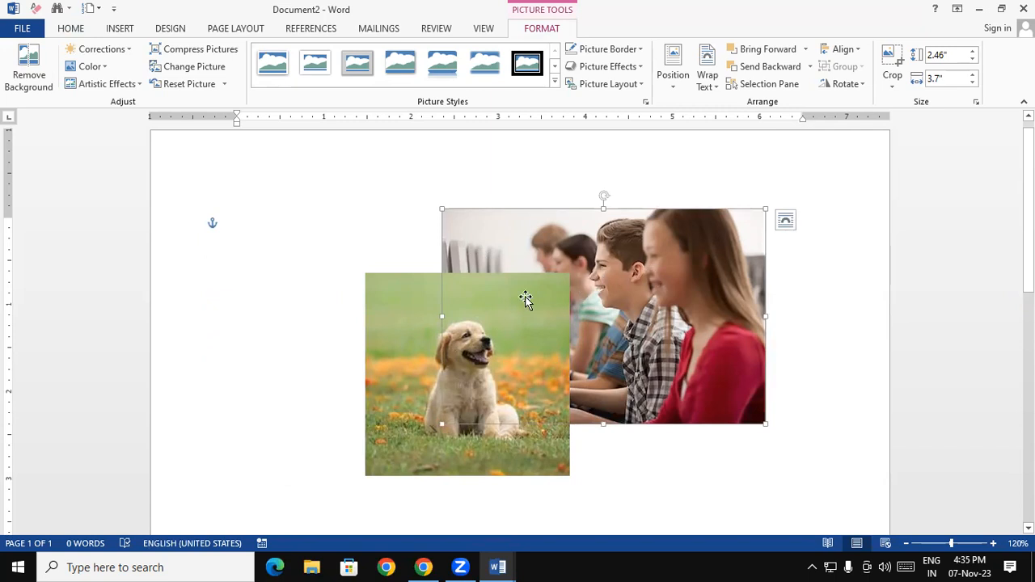
pyautogui.click(391, 350)
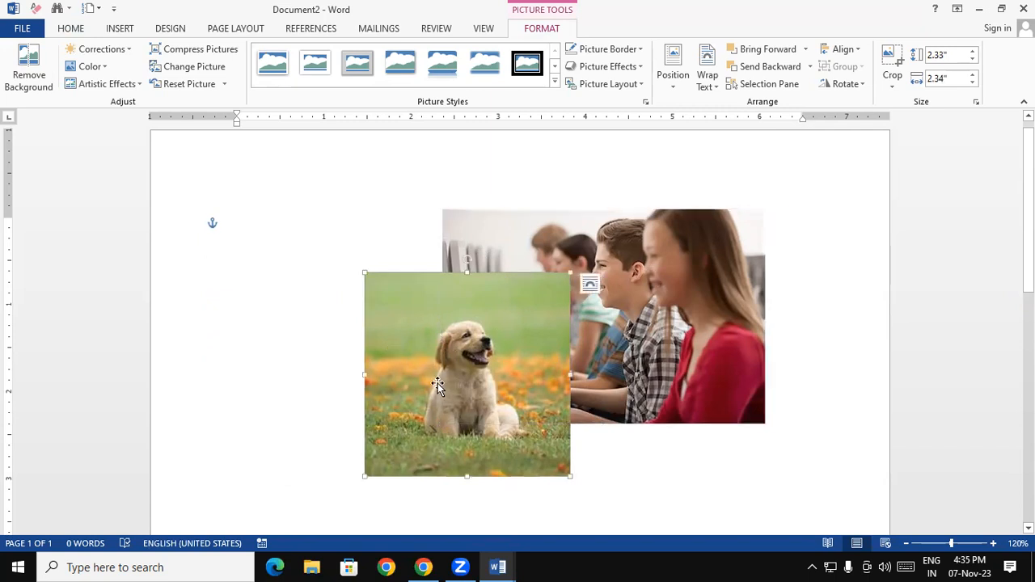
pyautogui.click(759, 67)
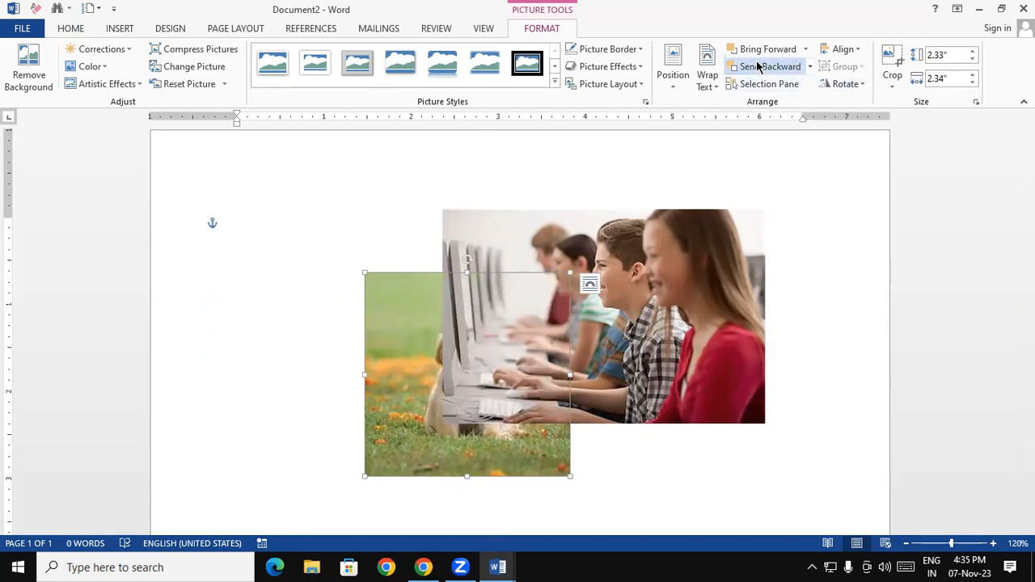
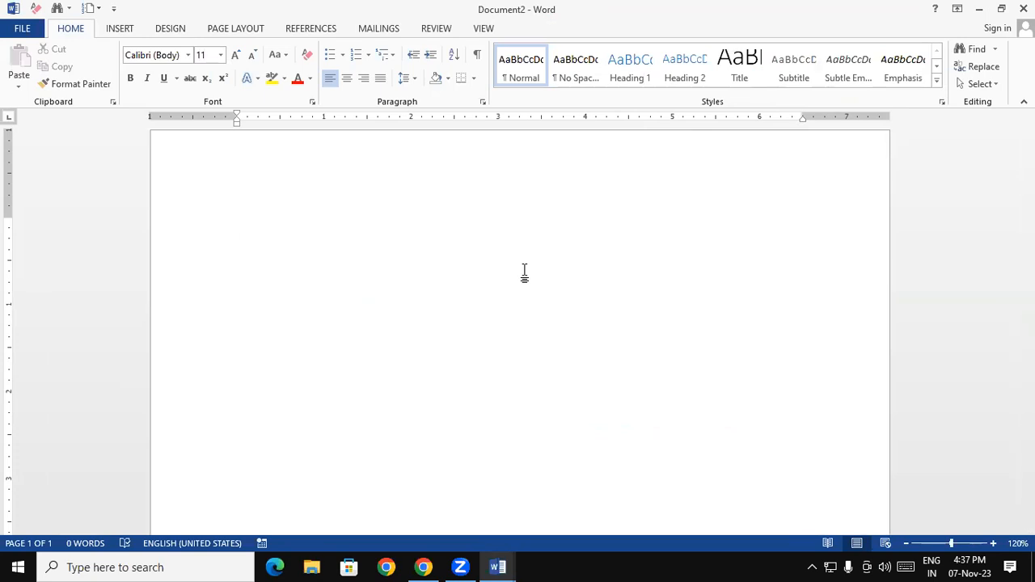
# Insert the portrait picture named download from the Desktop and shrink it to 1.79" by 1.44" near the page's upper-left corner
pyautogui.click(121, 29)
pyautogui.click(161, 69)
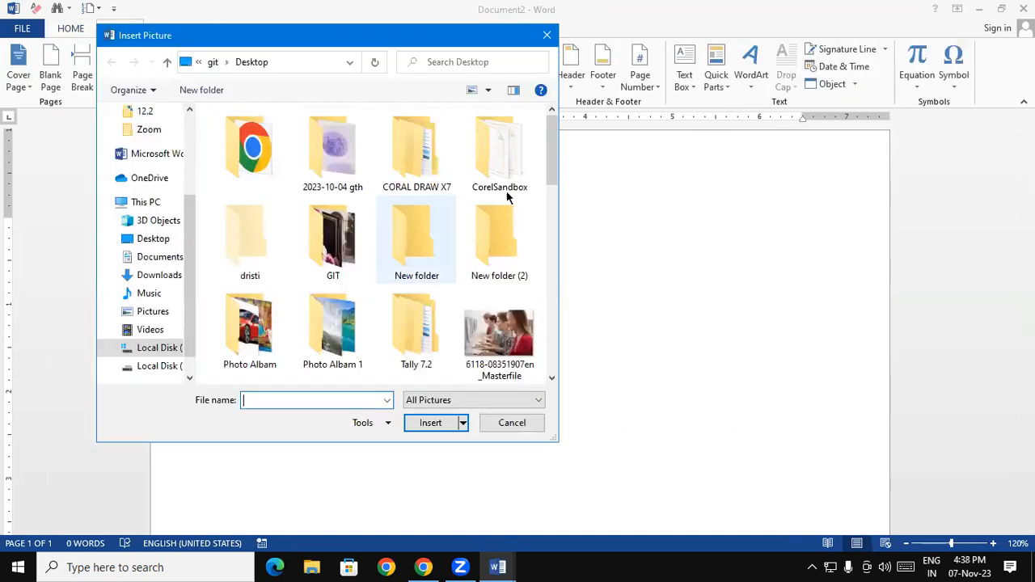
pyautogui.moveTo(555, 127); pyautogui.dragTo(557, 222)
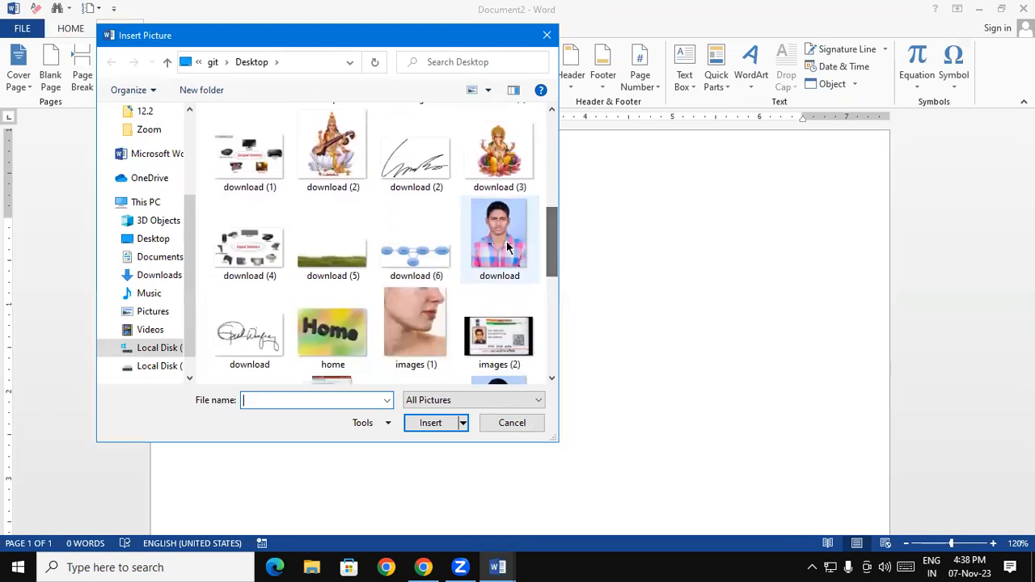
pyautogui.doubleClick(499, 249)
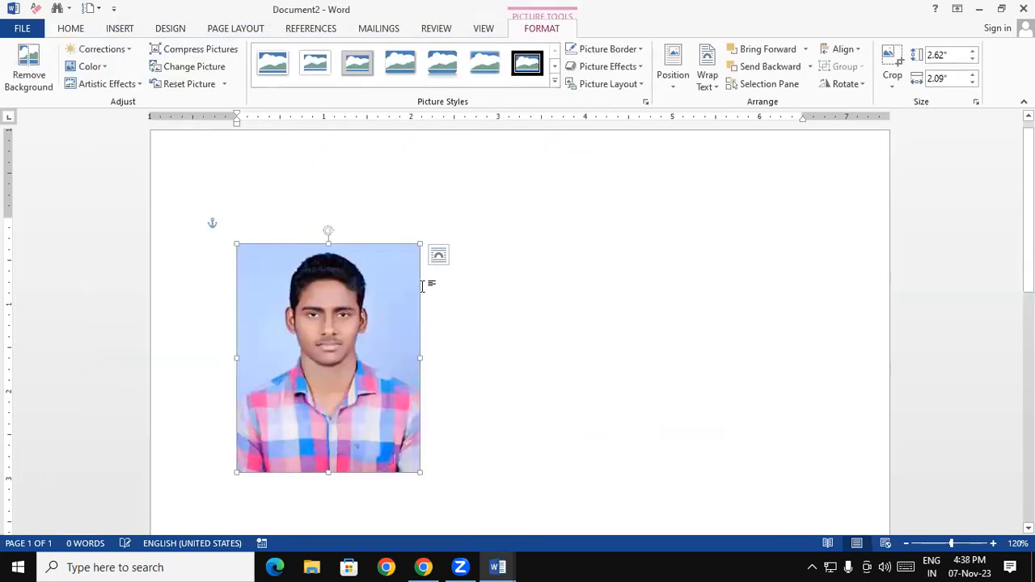
pyautogui.moveTo(335, 377); pyautogui.dragTo(307, 308)
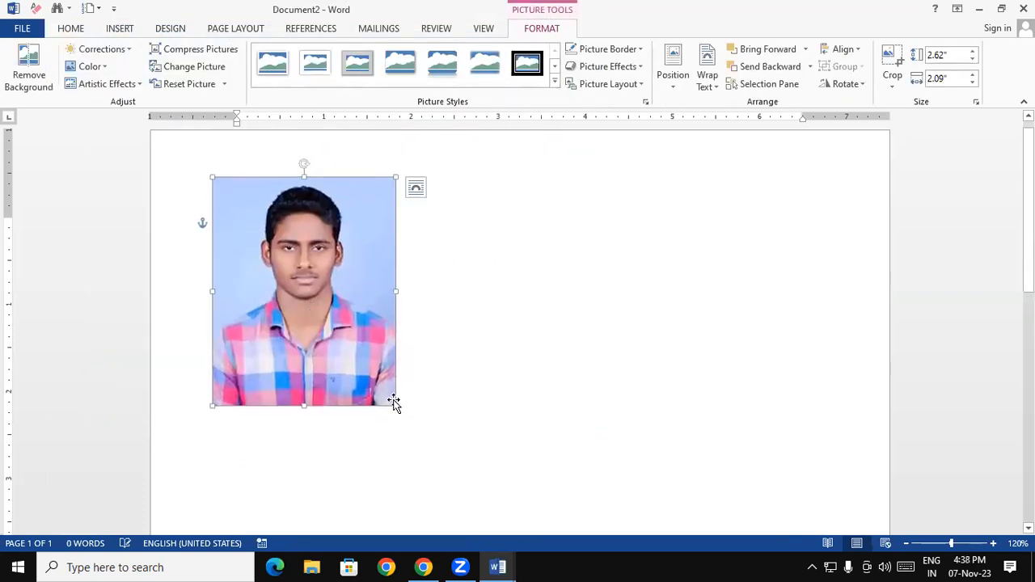
pyautogui.moveTo(396, 405); pyautogui.dragTo(335, 320)
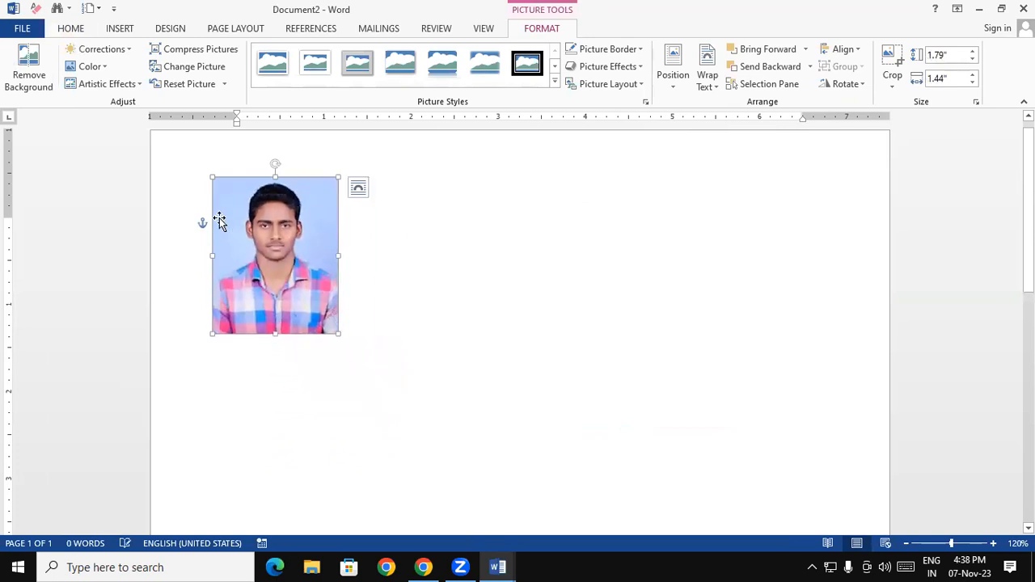
# Start removing the portrait's background and extend the removal frame to the picture's edges on all four sides
pyautogui.click(25, 55)
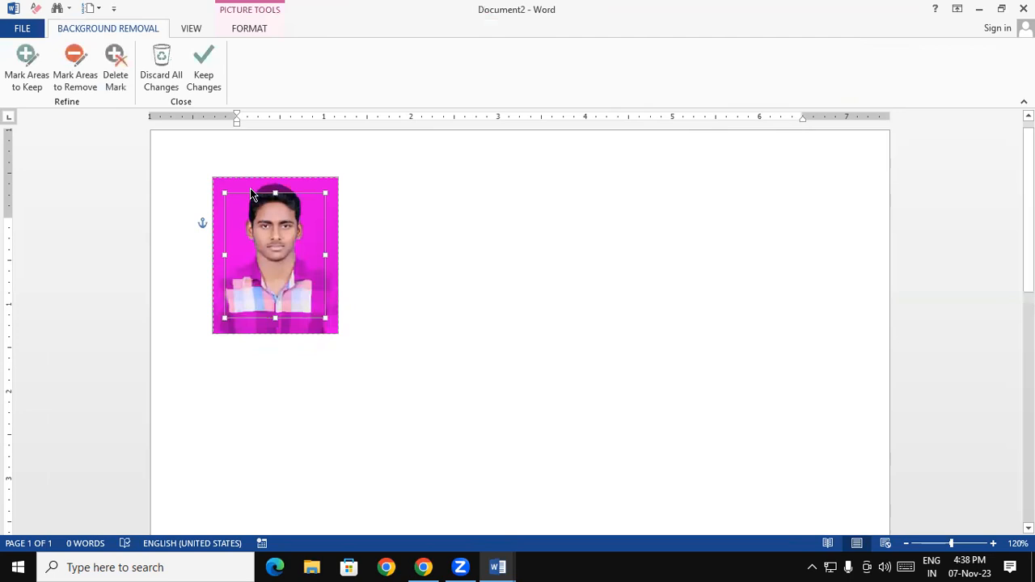
pyautogui.moveTo(274, 192); pyautogui.dragTo(273, 178)
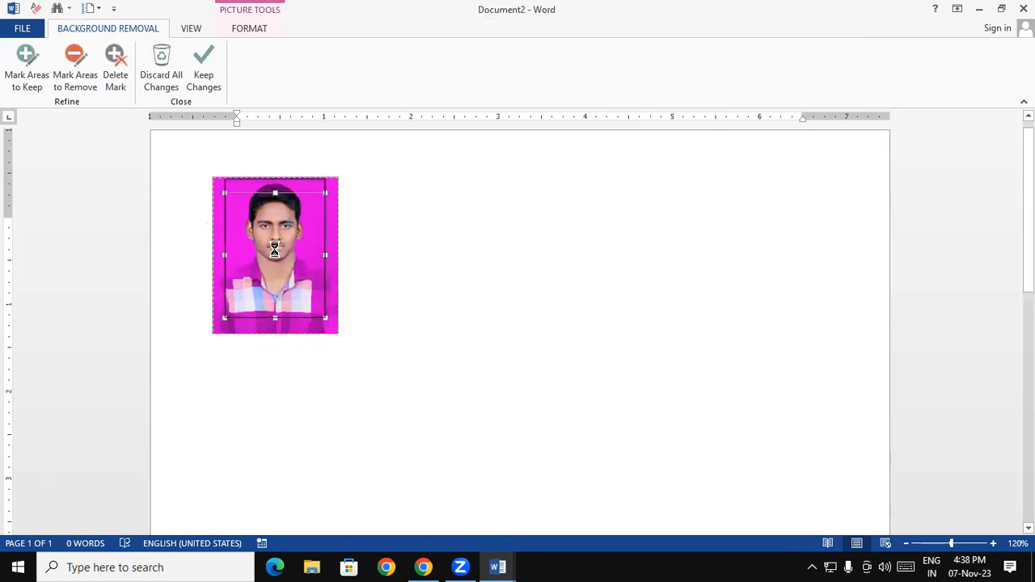
pyautogui.moveTo(273, 316); pyautogui.dragTo(273, 332)
pyautogui.moveTo(201, 255); pyautogui.dragTo(202, 254)
pyautogui.moveTo(331, 254); pyautogui.dragTo(337, 256)
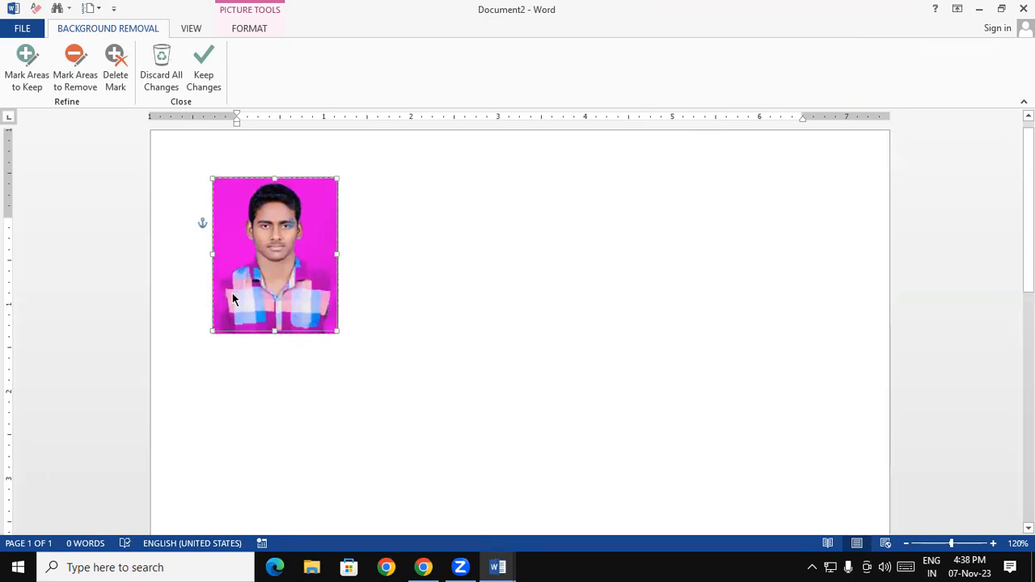
# Mark the shirt's sides, lower part and shoulders as areas to keep, apply the background removal, and move the portrait slightly right and up
pyautogui.click(27, 68)
pyautogui.moveTo(223, 303)
pyautogui.mouseDown()
pyautogui.moveTo(235, 315)
pyautogui.moveTo(289, 324)
pyautogui.mouseUp()
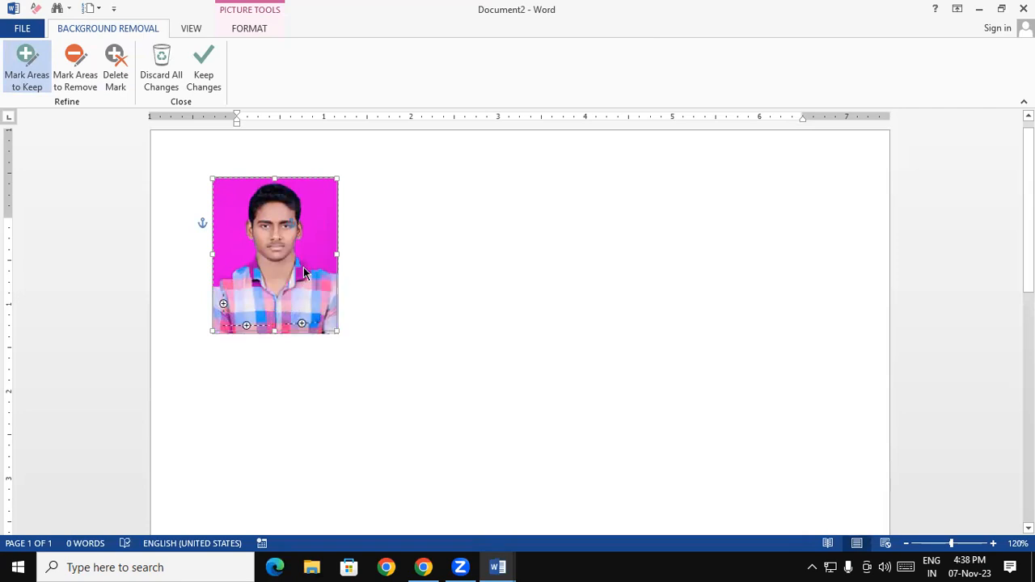
pyautogui.click(316, 270)
pyautogui.click(228, 279)
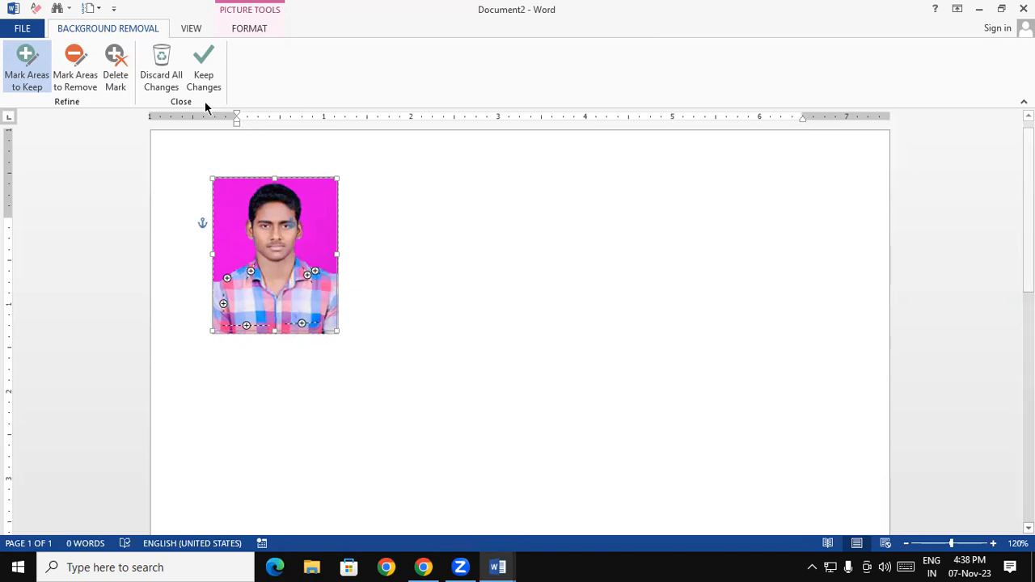
pyautogui.click(213, 61)
pyautogui.moveTo(289, 307); pyautogui.dragTo(343, 290)
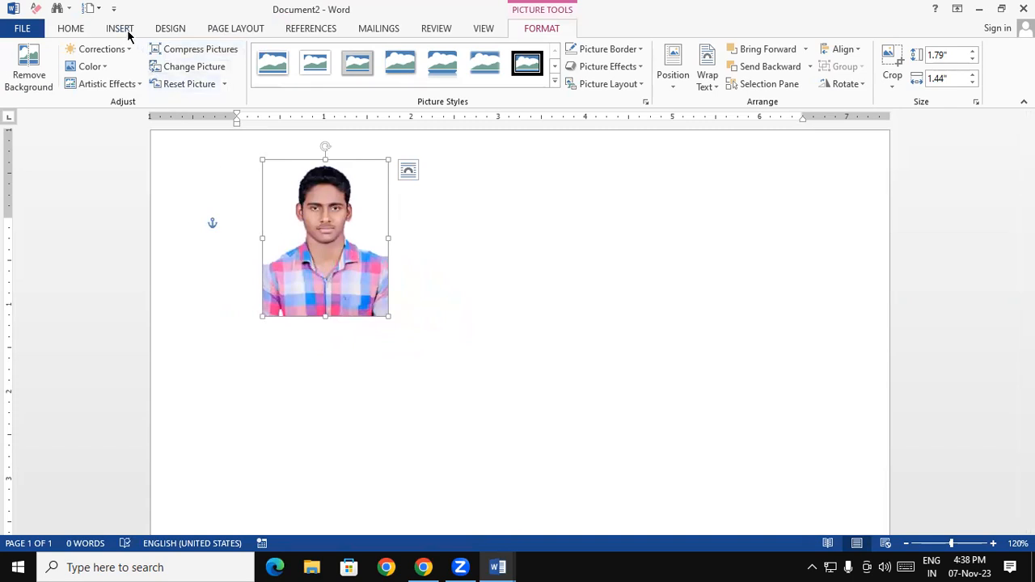
# Draw a 1.79" by 1.44" rectangle shape exactly covering the portrait
pyautogui.click(120, 29)
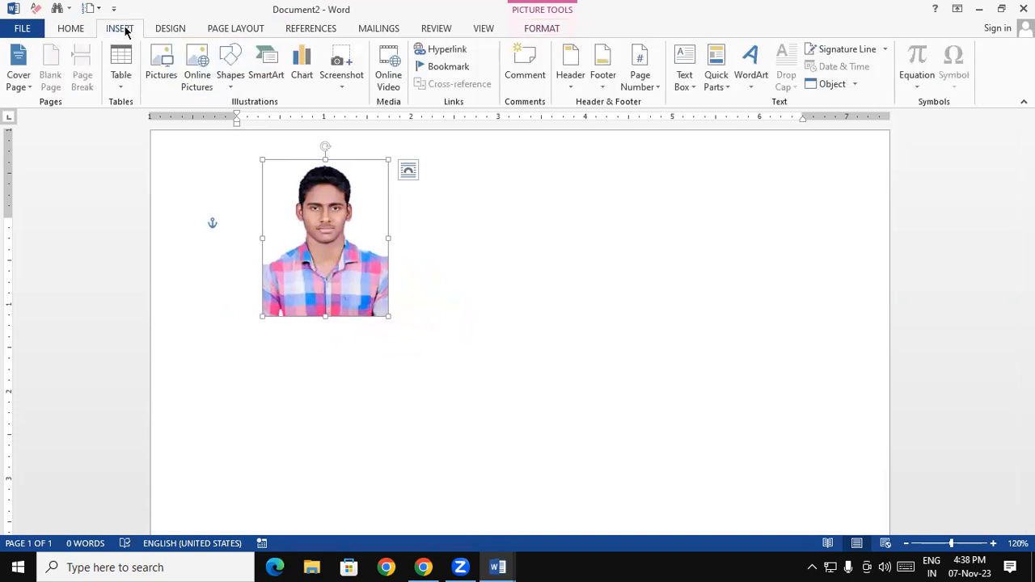
pyautogui.click(229, 81)
pyautogui.click(271, 119)
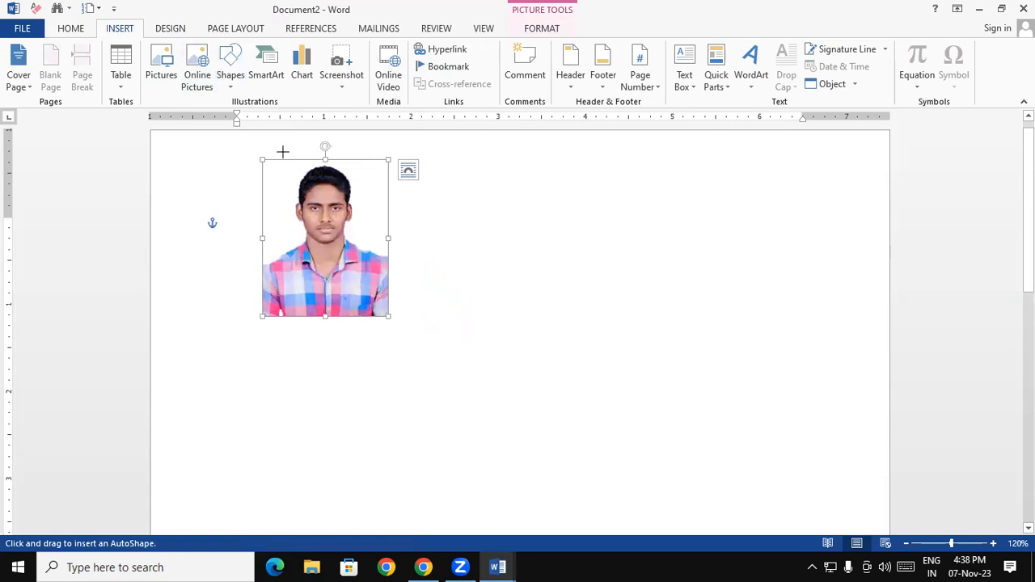
pyautogui.moveTo(262, 157)
pyautogui.mouseDown()
pyautogui.moveTo(287, 225)
pyautogui.moveTo(348, 299)
pyautogui.moveTo(388, 315)
pyautogui.mouseUp()
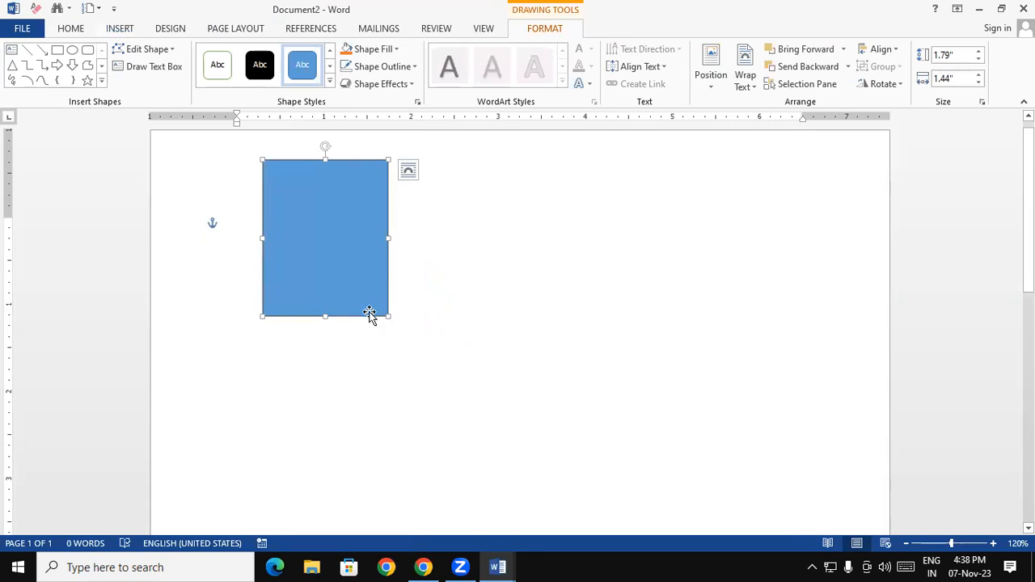
# Fill the rectangle with yellow and send it behind the portrait
pyautogui.click(368, 48)
pyautogui.click(384, 167)
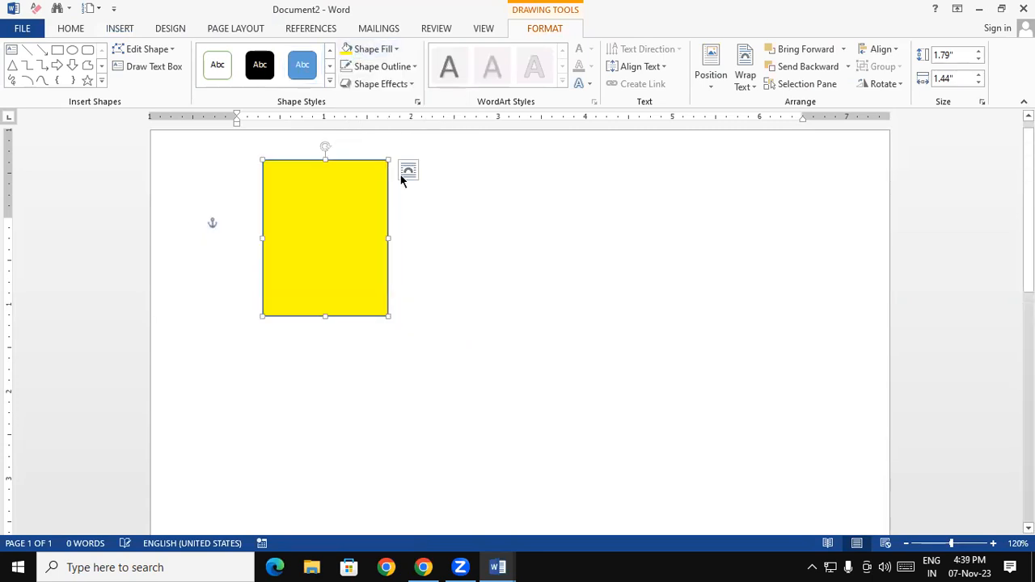
pyautogui.click(803, 67)
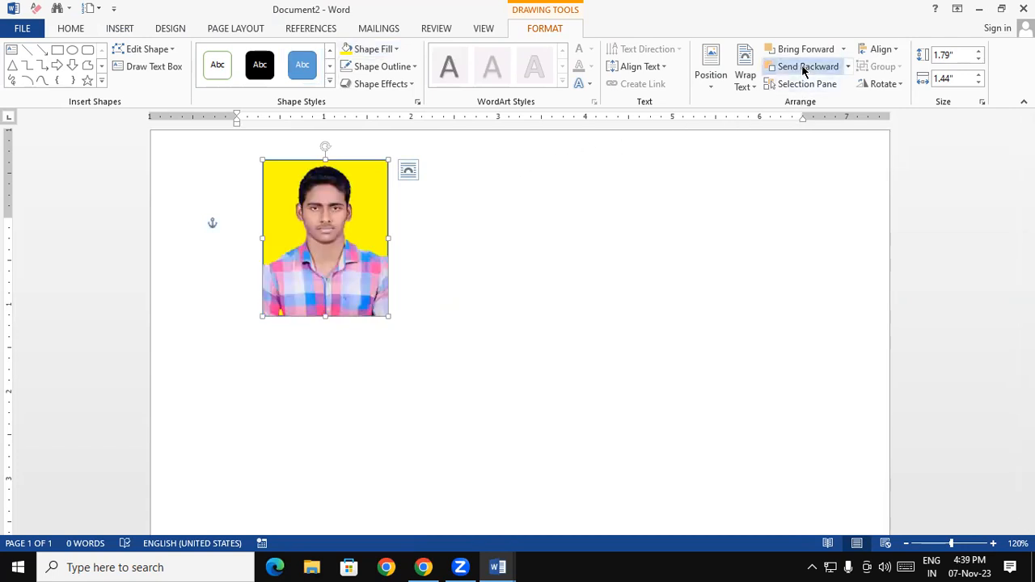
# Group the portrait with its yellow background rectangle
pyautogui.keyDown('ctrl'); pyautogui.click(339, 261); pyautogui.keyUp('ctrl')
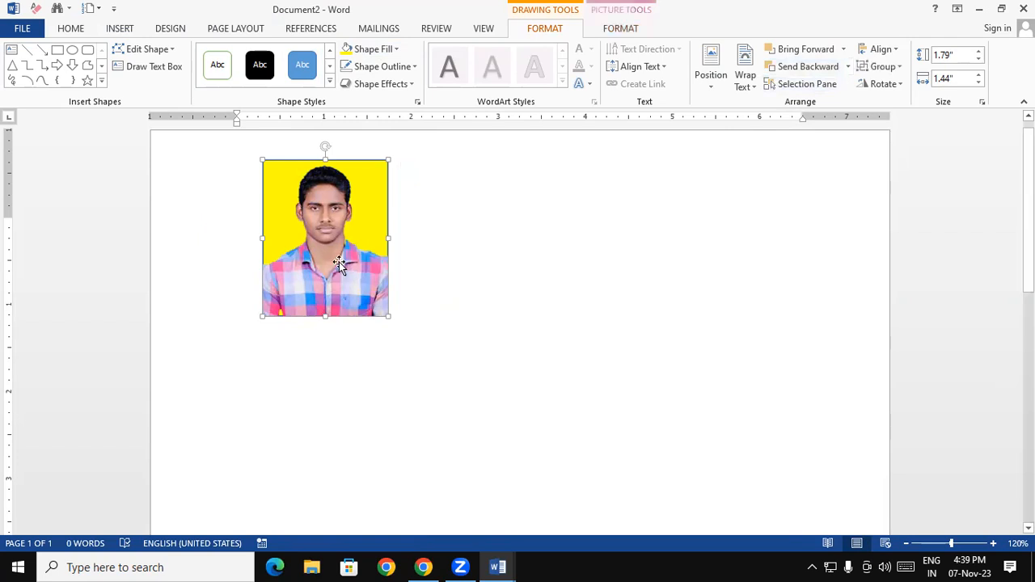
pyautogui.click(880, 67)
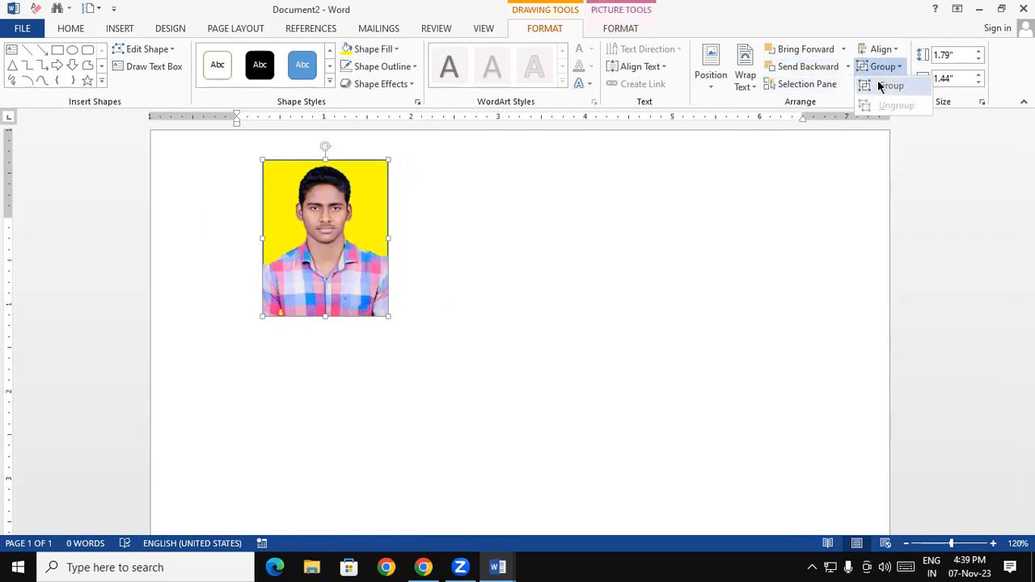
pyautogui.click(882, 87)
pyautogui.click(658, 326)
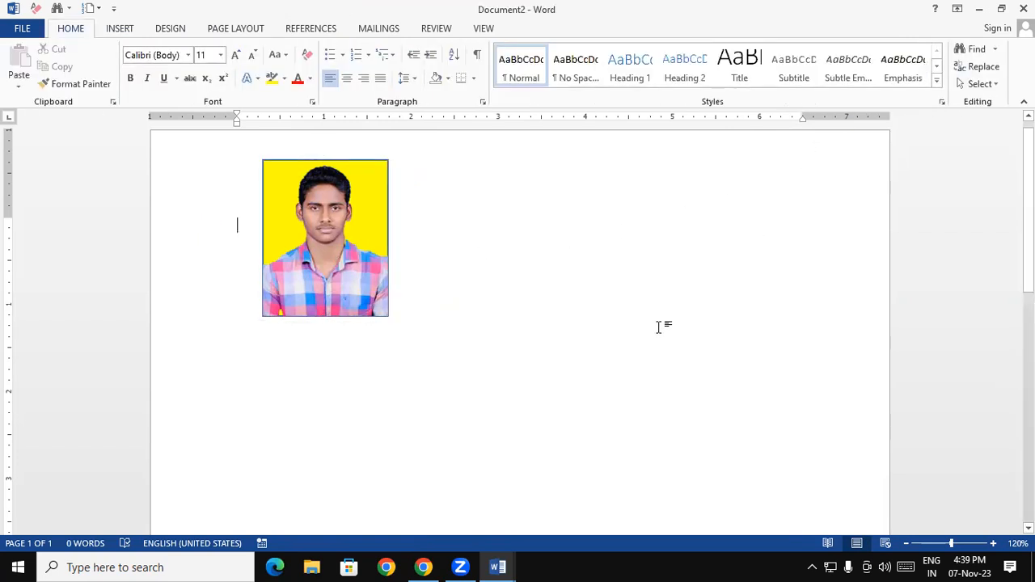
# Duplicate the grouped portrait twice and line the copies up beside the original to make a row of three
pyautogui.click(294, 261)
pyautogui.hotkey('ctrl', 'd')
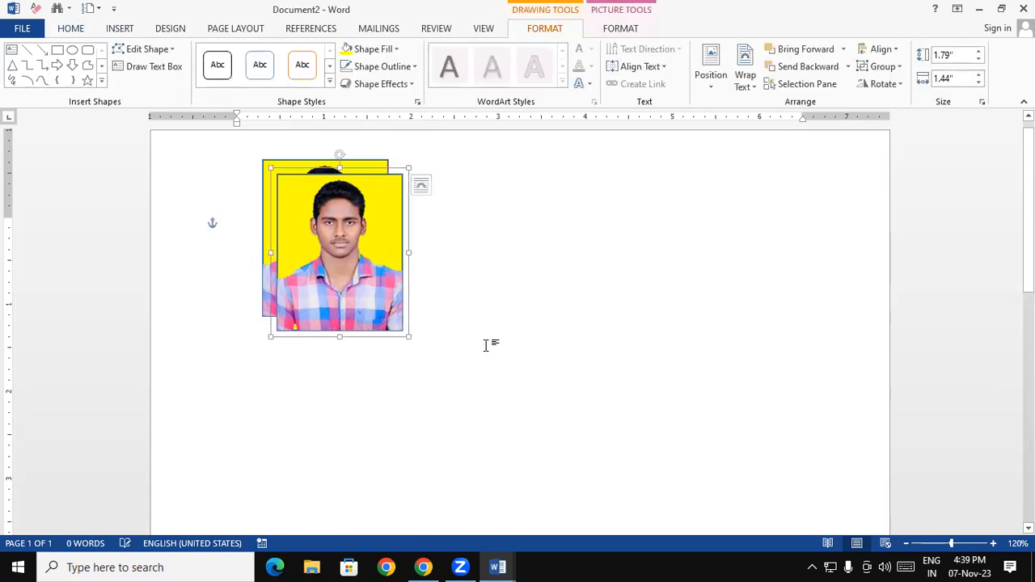
pyautogui.moveTo(351, 295); pyautogui.dragTo(476, 279)
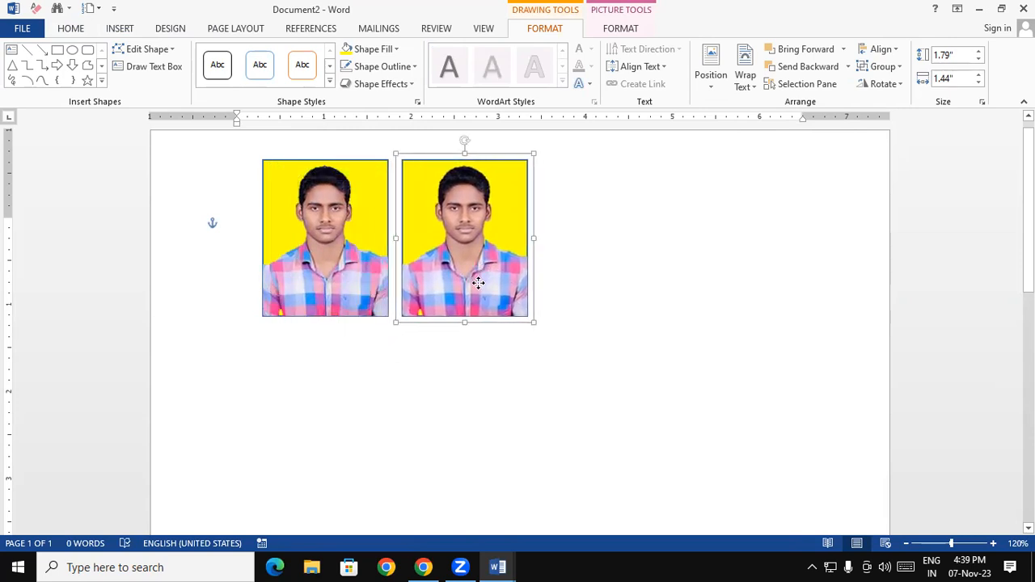
pyautogui.click(534, 365)
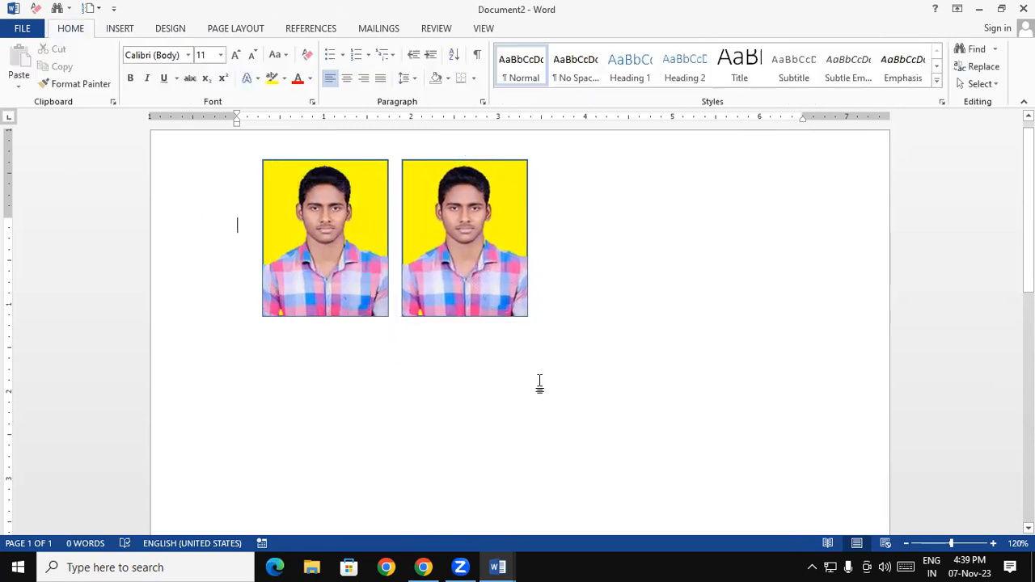
pyautogui.click(486, 299)
pyautogui.hotkey('ctrl', 'd')
pyautogui.moveTo(506, 272); pyautogui.dragTo(600, 285)
pyautogui.click(584, 386)
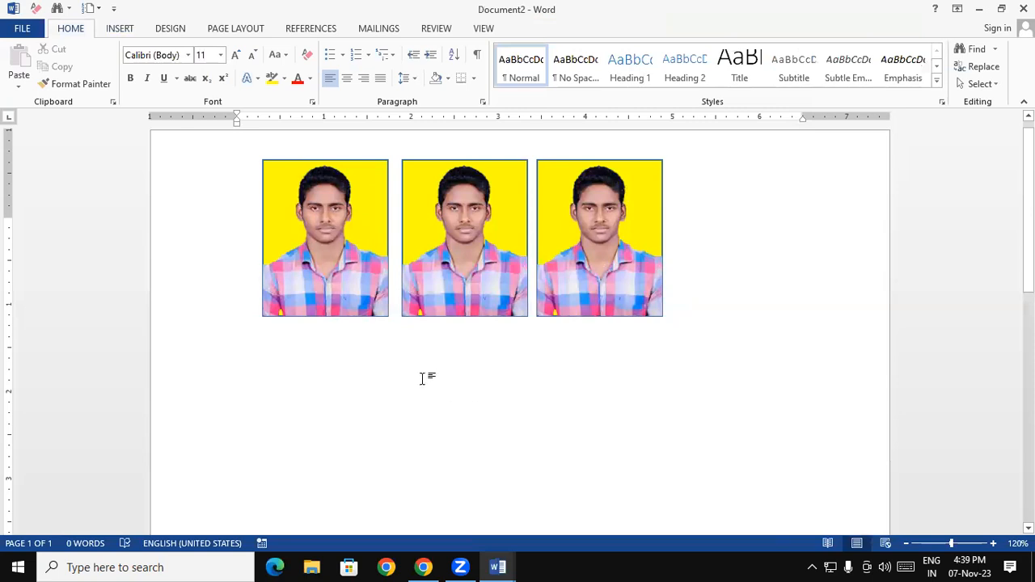
# Group the three portraits in the row into a single object
pyautogui.click(324, 233)
pyautogui.keyDown('ctrl'); pyautogui.click(416, 237); pyautogui.keyUp('ctrl')
pyautogui.keyDown('ctrl'); pyautogui.click(579, 236); pyautogui.keyUp('ctrl')
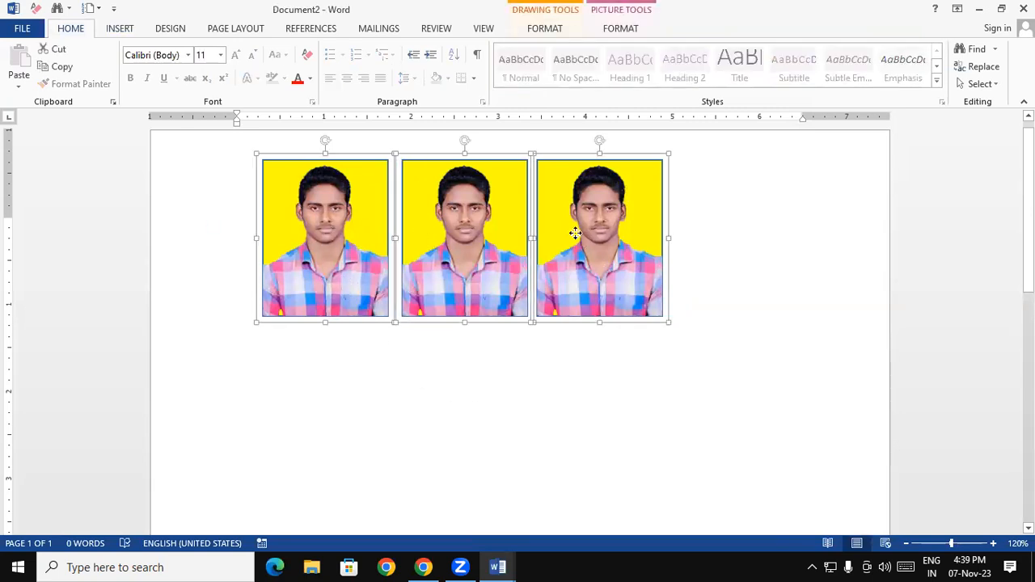
pyautogui.click(547, 29)
pyautogui.click(873, 66)
pyautogui.click(883, 85)
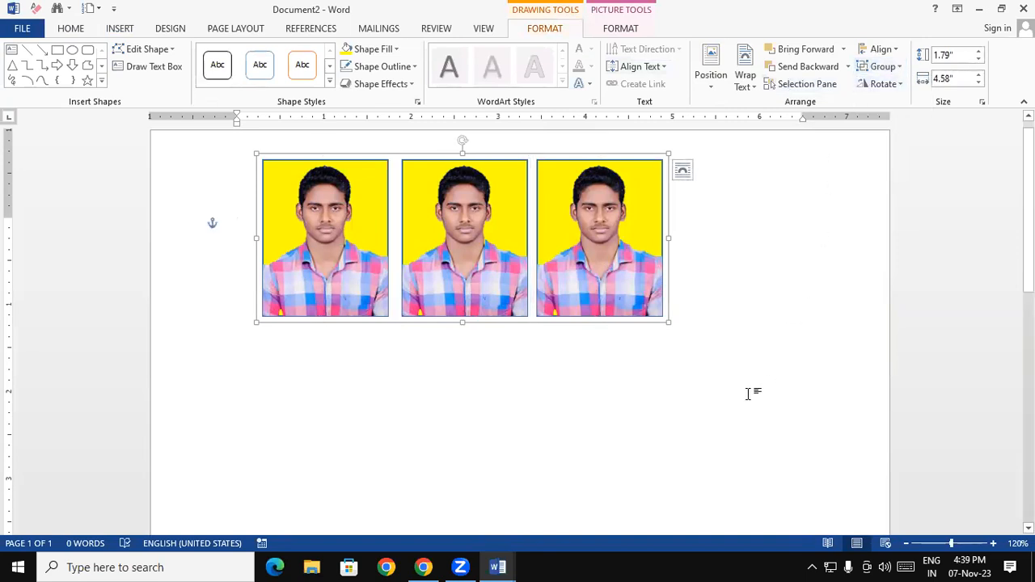
# Duplicate the three-portrait row directly below the original, and make another copy of that second row
pyautogui.hotkey('ctrl', 'd')
pyautogui.moveTo(629, 280); pyautogui.dragTo(629, 424)
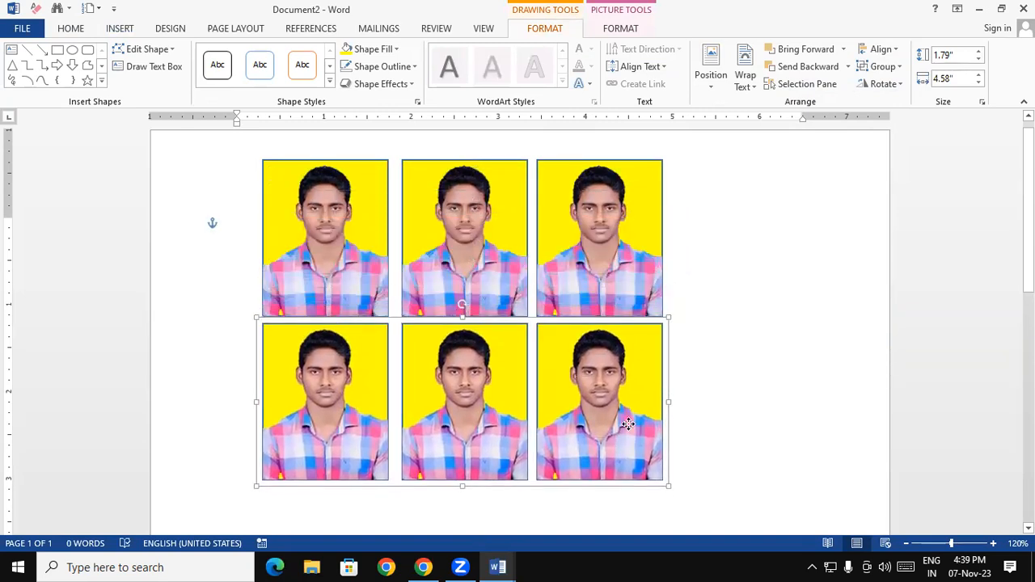
pyautogui.click(750, 443)
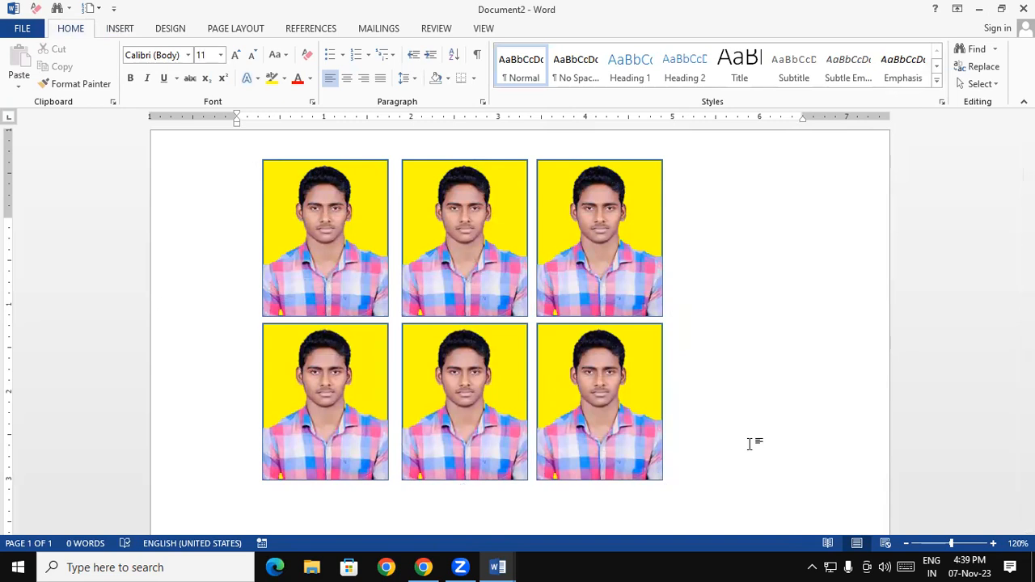
pyautogui.click(628, 434)
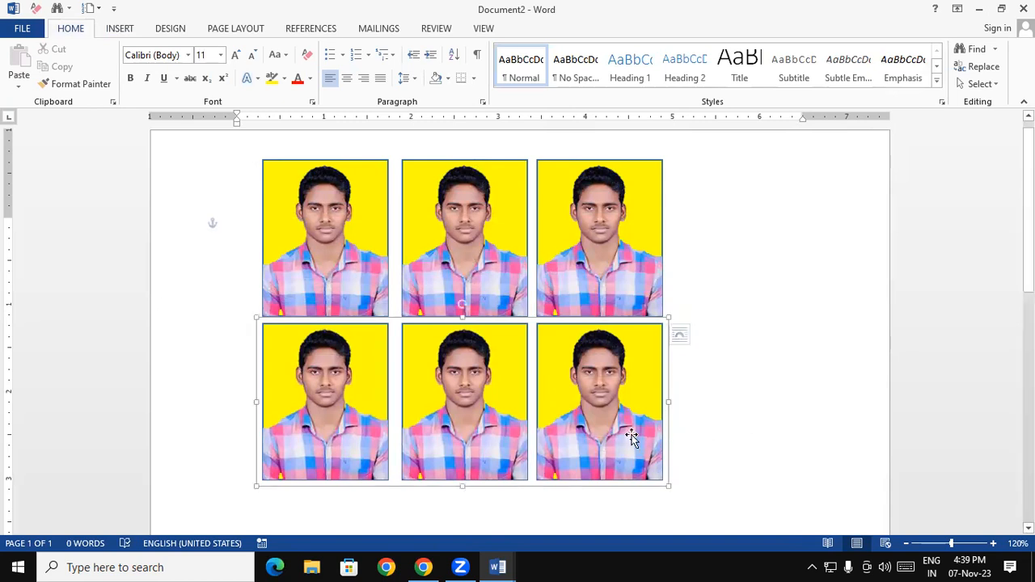
pyautogui.moveTo(636, 441); pyautogui.dragTo(633, 465)
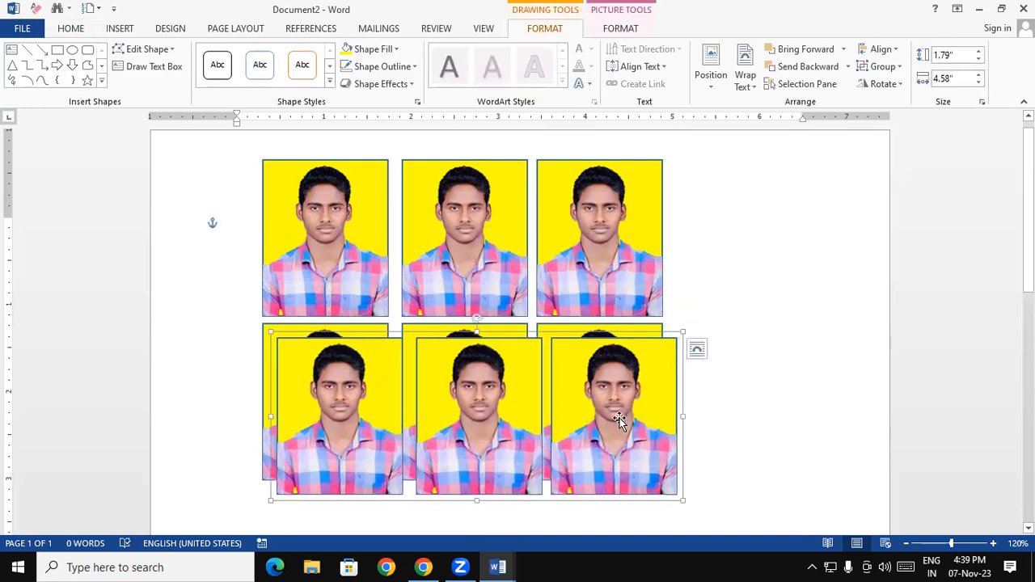
# Undo the duplicated portrait rows, leaving only the original group of three
pyautogui.hotkey('ctrl', 'z')
pyautogui.hotkey('ctrl', 'z')
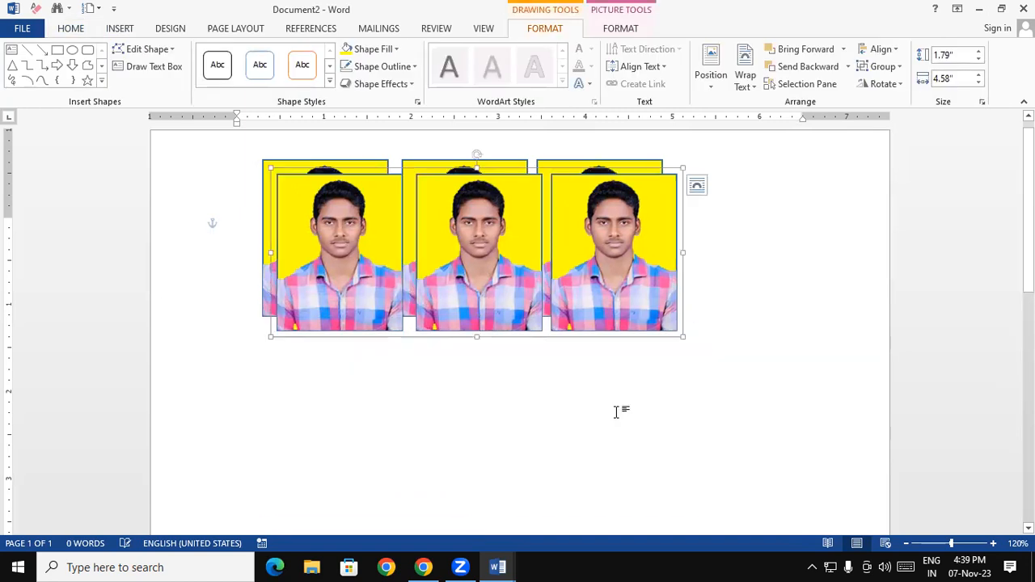
pyautogui.hotkey('ctrl', 'z')
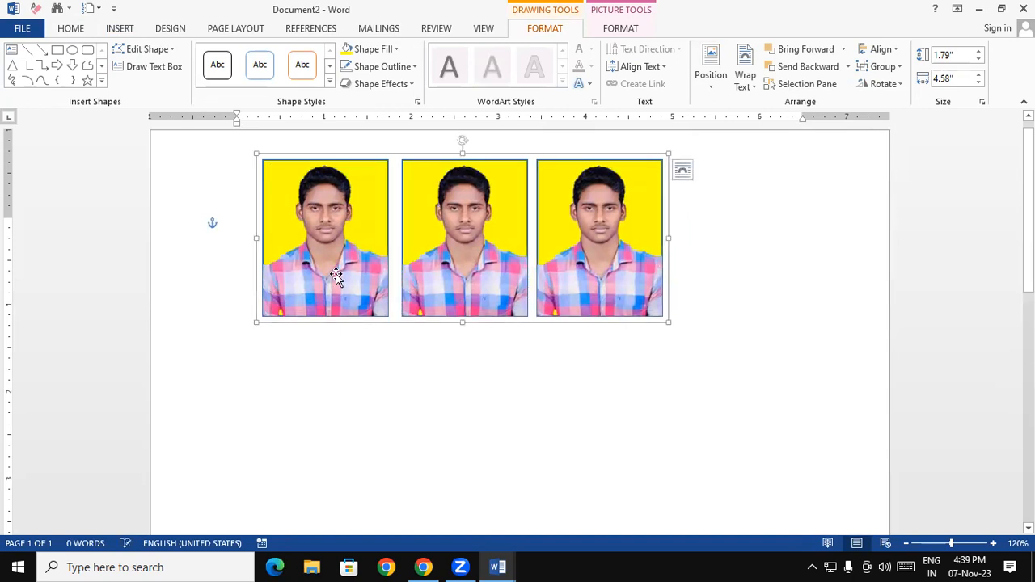
# Shrink the three-portrait group to 1.18" by 2.81" and place a duplicate beside it to form a row of six
pyautogui.moveTo(665, 326); pyautogui.dragTo(687, 235)
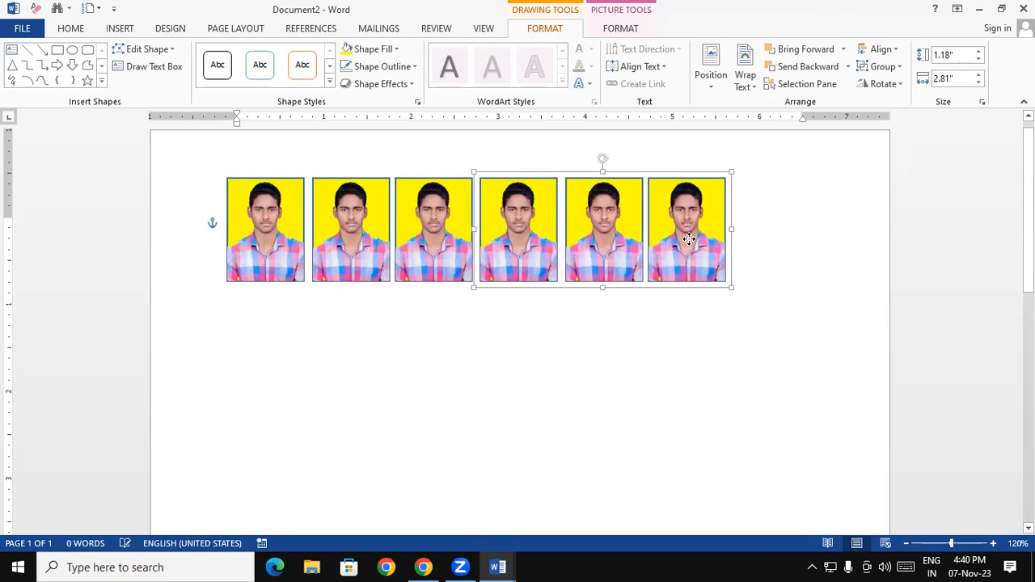
pyautogui.click(674, 353)
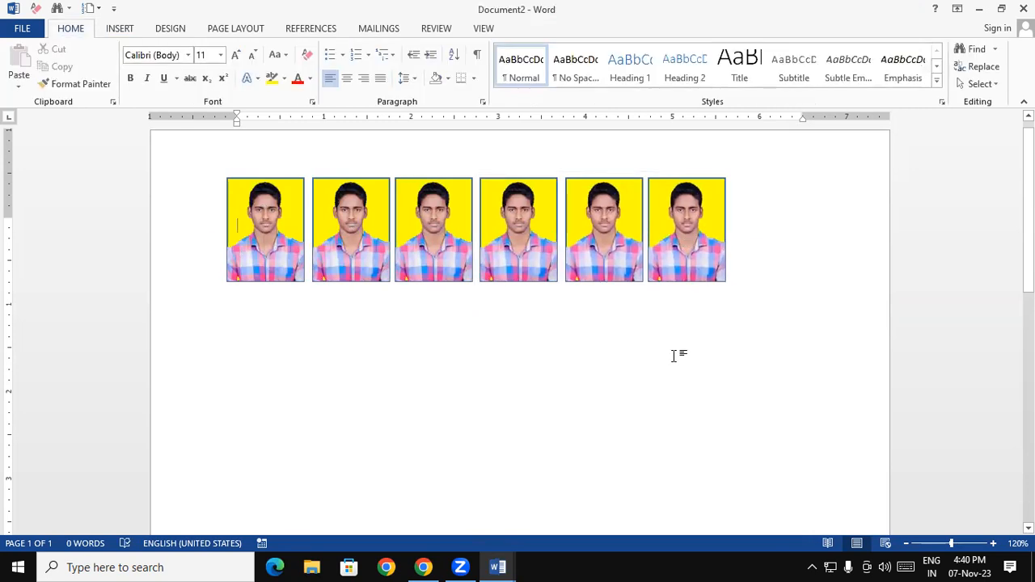
# Group the six portraits into one row and place two duplicates of that row directly below it
pyautogui.click(428, 275)
pyautogui.keyDown('ctrl'); pyautogui.click(549, 268); pyautogui.keyUp('ctrl')
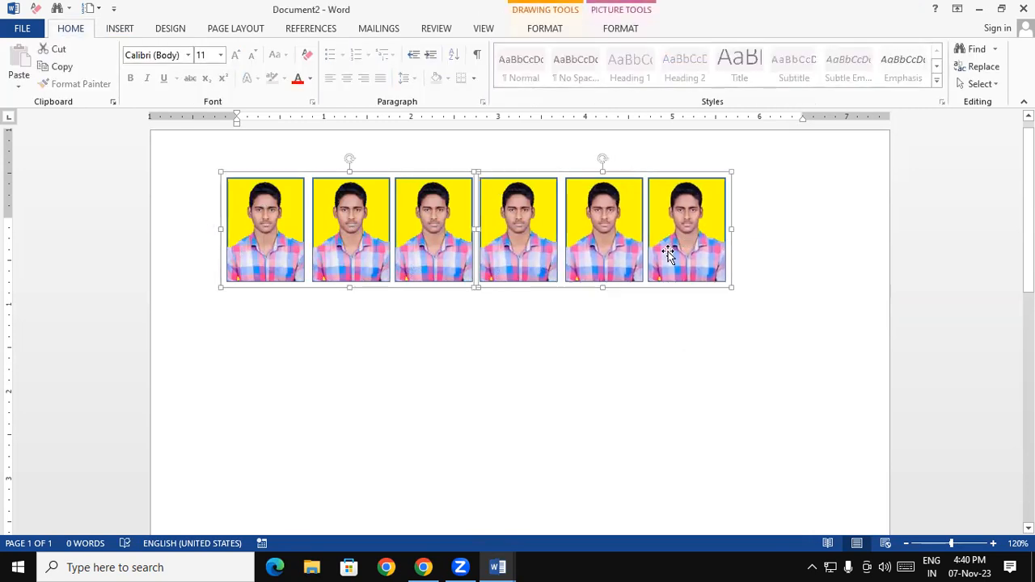
pyautogui.click(547, 29)
pyautogui.click(863, 68)
pyautogui.click(878, 86)
pyautogui.moveTo(684, 249); pyautogui.dragTo(628, 469)
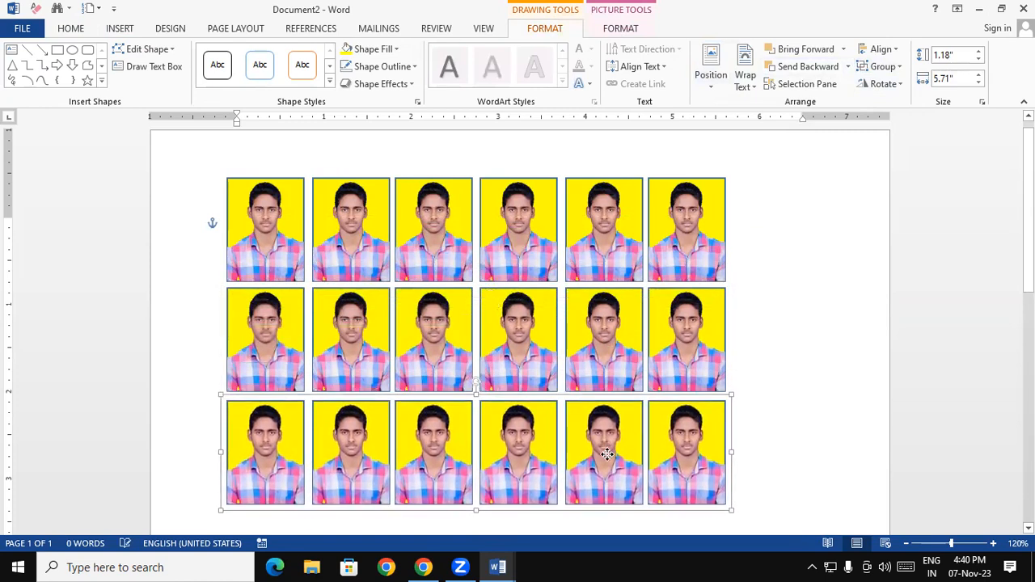
pyautogui.click(833, 403)
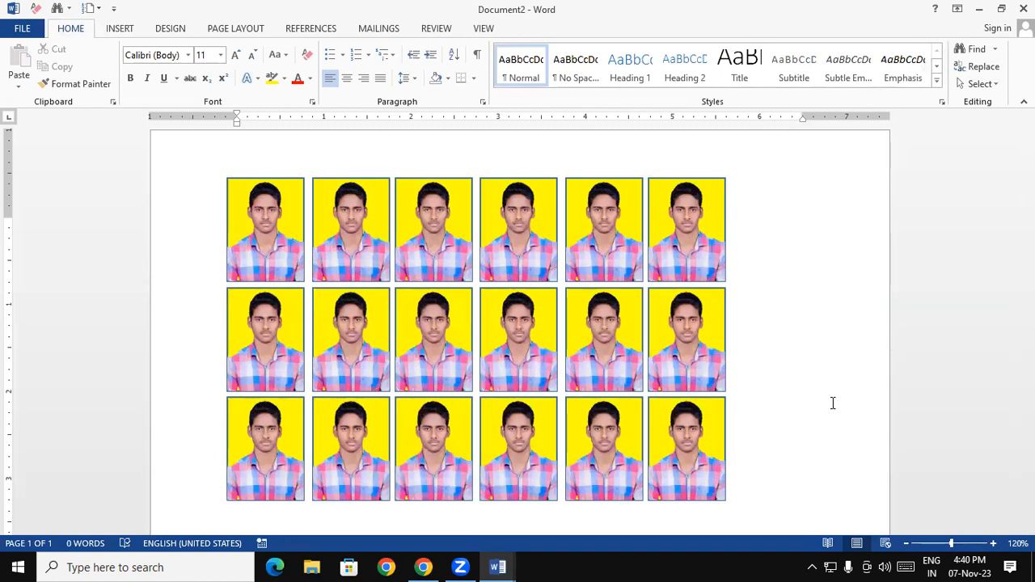
pyautogui.click(664, 263)
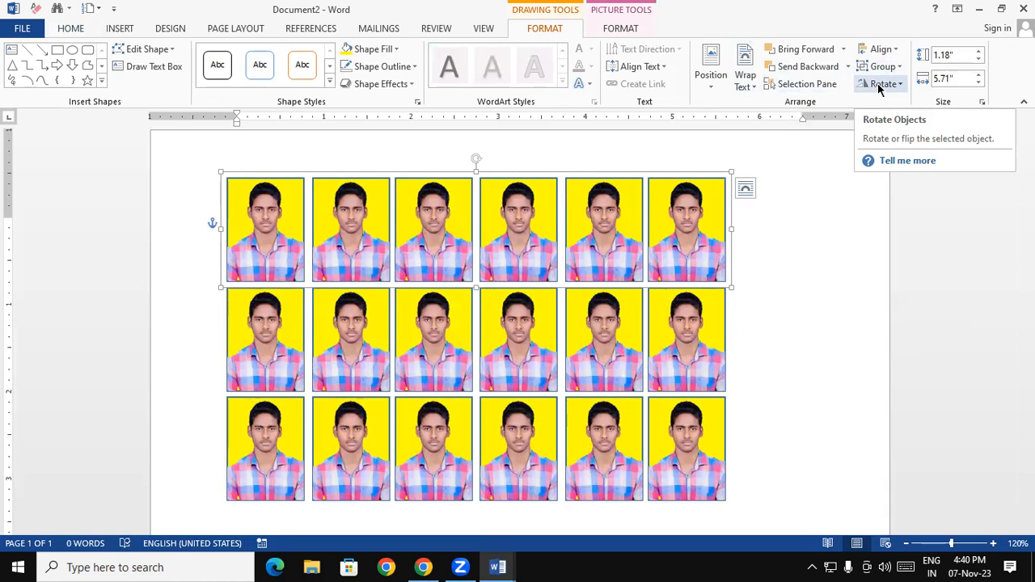
pyautogui.click(811, 199)
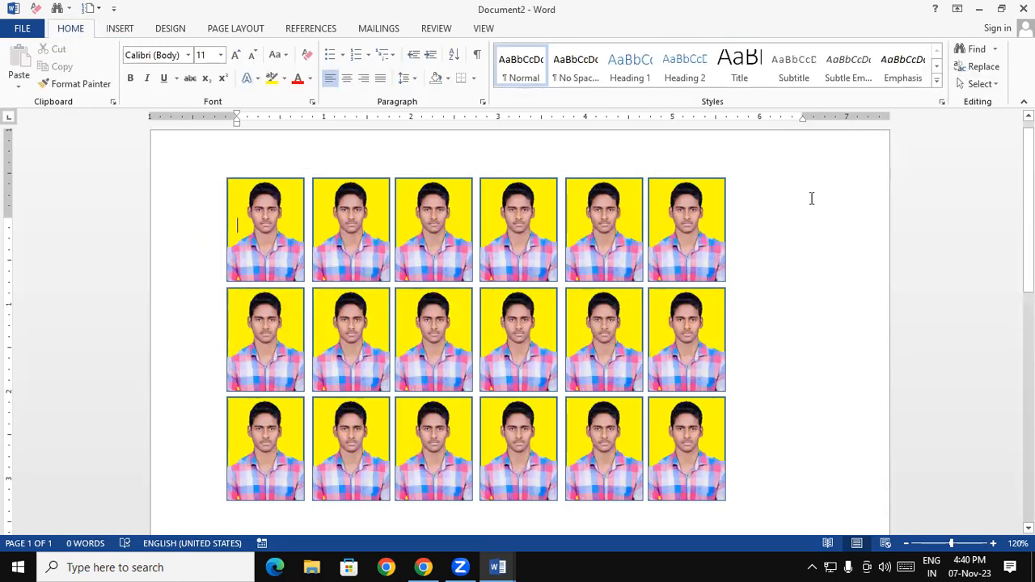
pyautogui.scroll(-8, 425, 307)
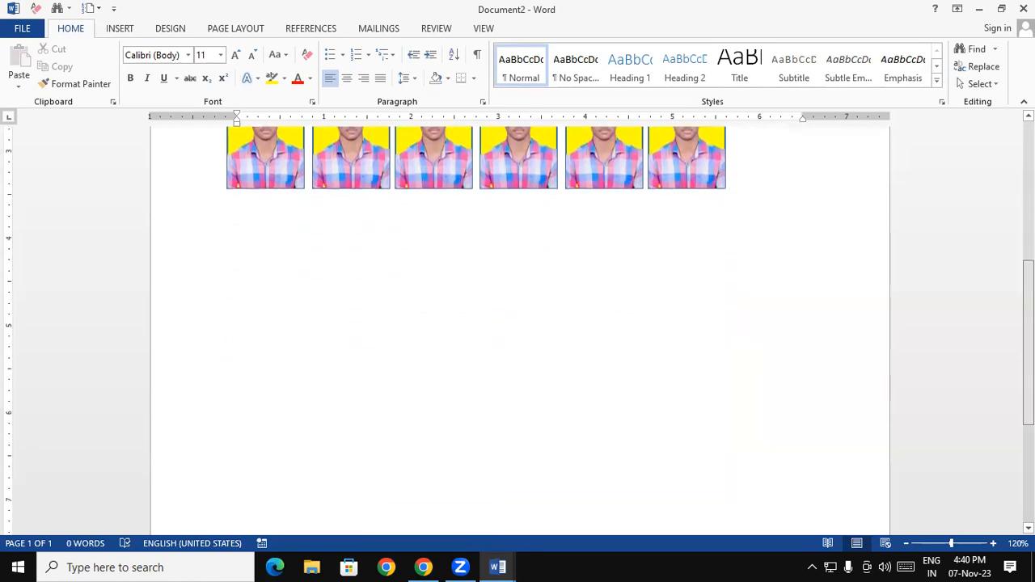
pyautogui.scroll(7, 424, 307)
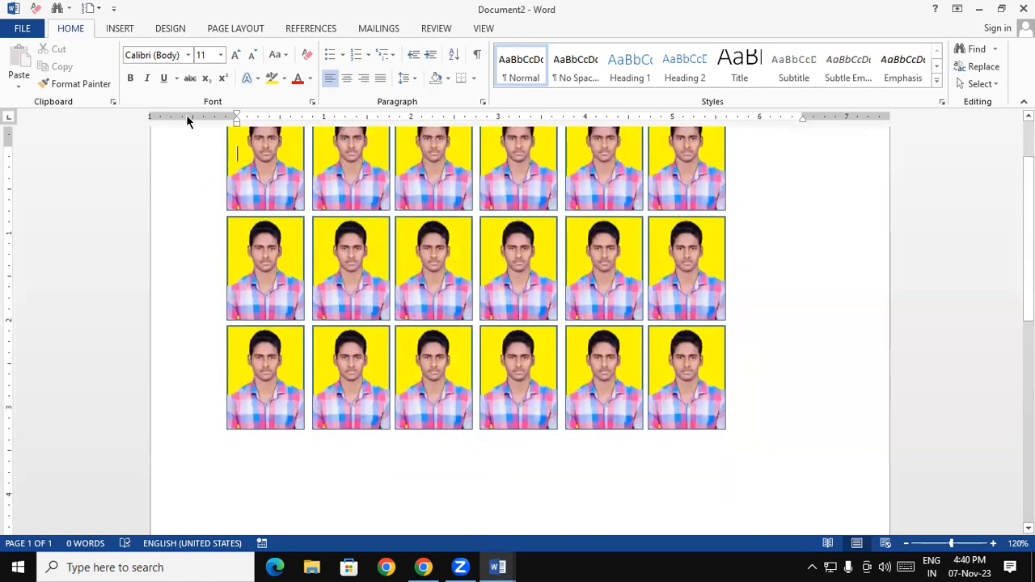
# Insert the picture named dog from the Desktop into the document
pyautogui.click(120, 28)
pyautogui.click(160, 66)
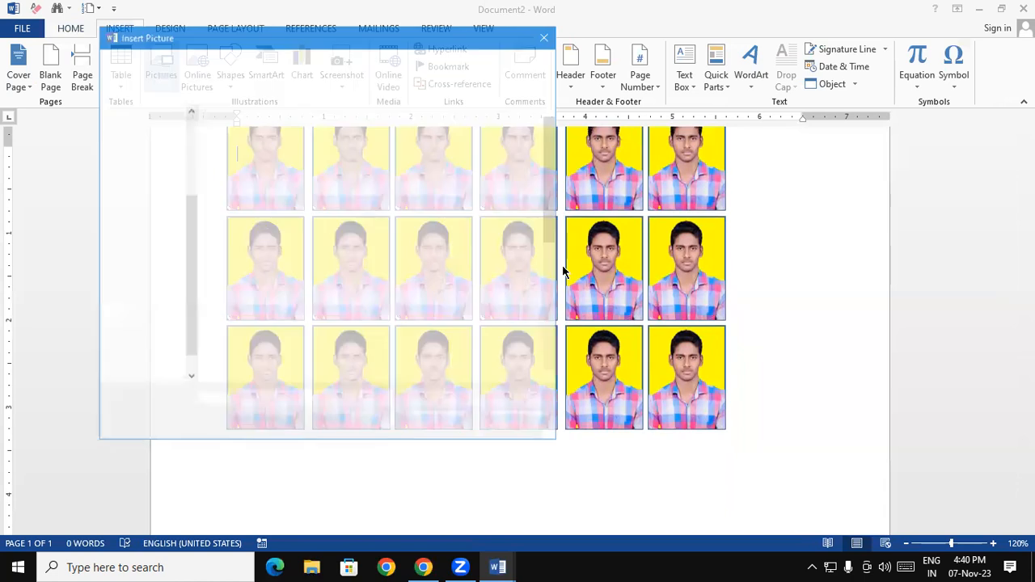
pyautogui.scroll(-3, 551, 183)
pyautogui.click(416, 239)
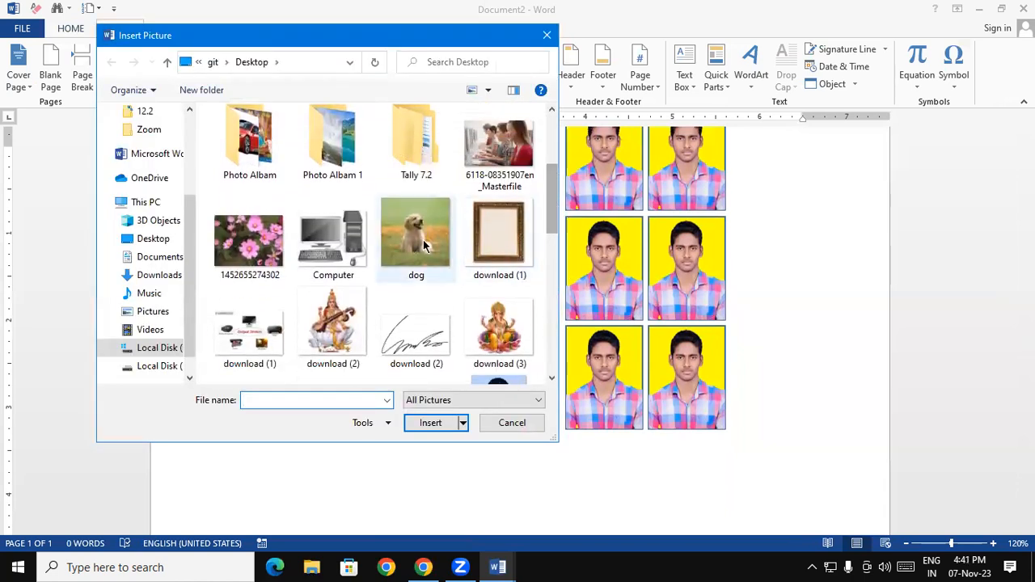
pyautogui.click(433, 422)
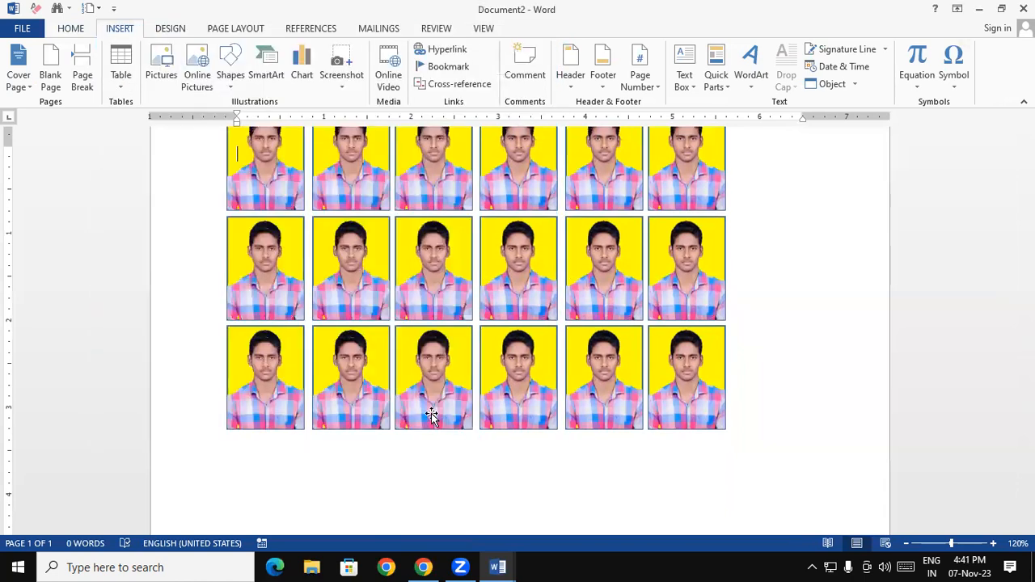
# Move the dog picture below the portrait rows and enlarge it to 2.95" high by 2.97" wide
pyautogui.moveTo(354, 267); pyautogui.dragTo(416, 360)
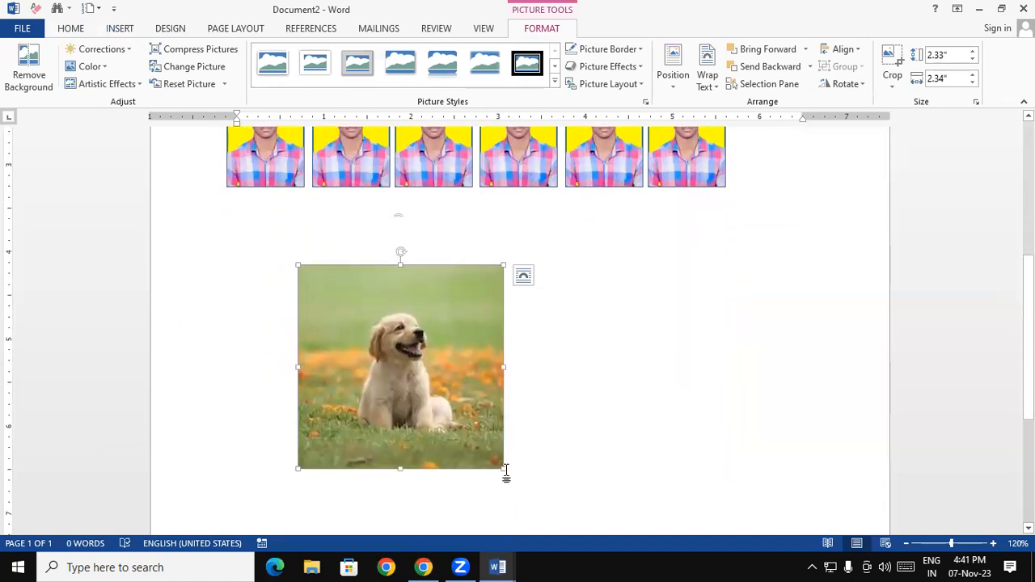
pyautogui.moveTo(502, 468); pyautogui.dragTo(557, 520)
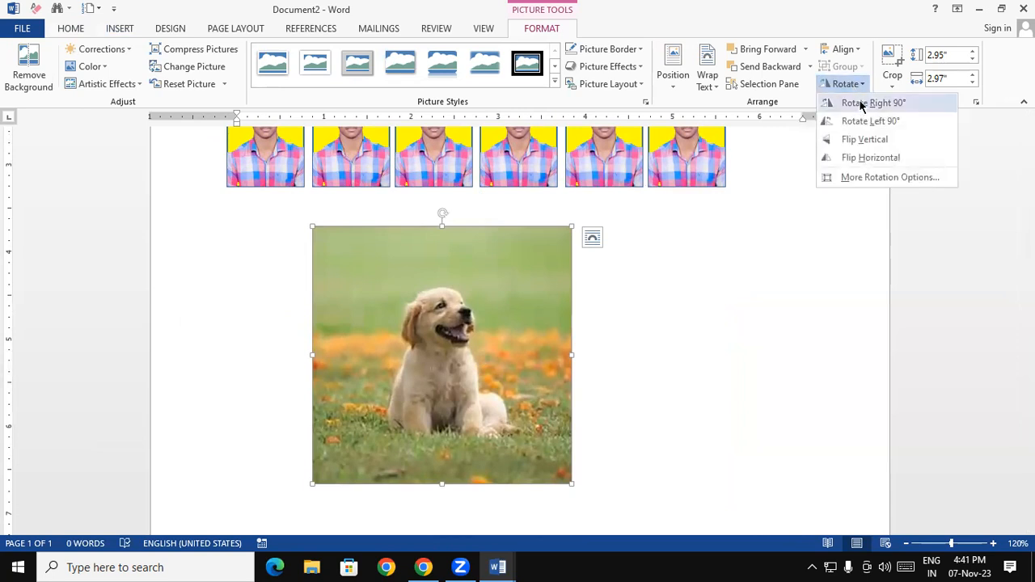
# Flip the dog picture horizontally, flip it back, and flip it horizontally once more so the dog faces left
pyautogui.click(858, 156)
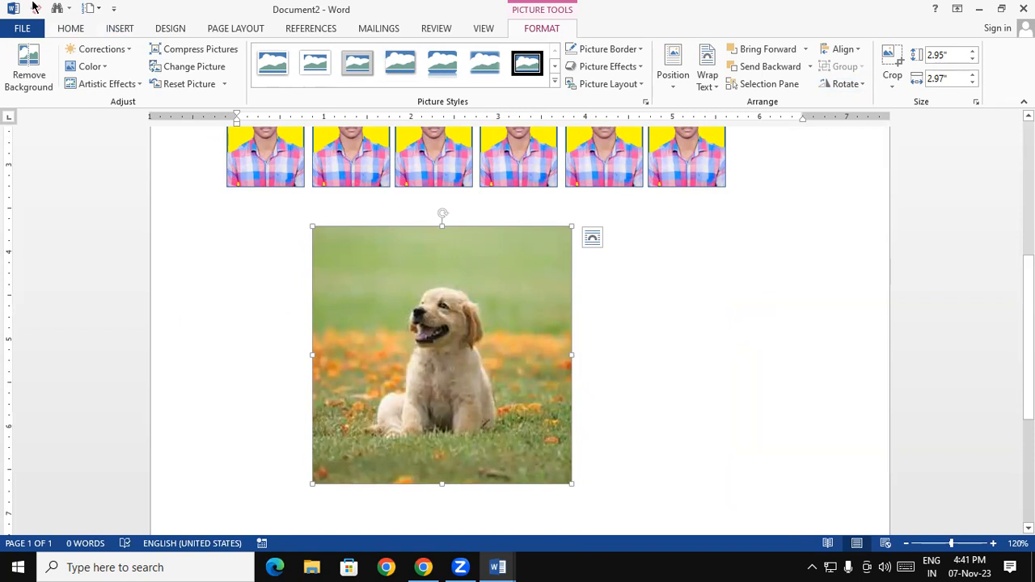
pyautogui.click(838, 86)
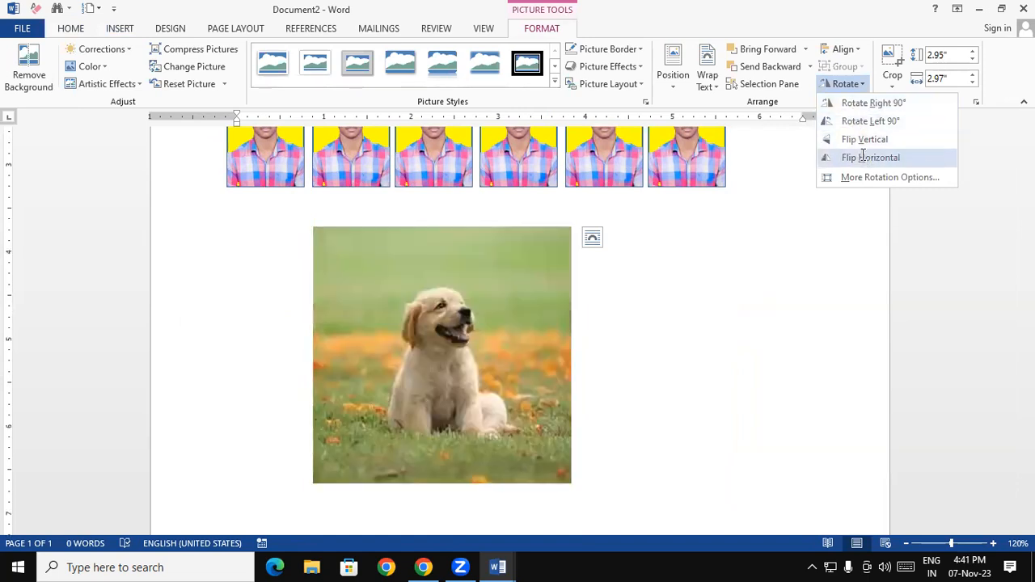
pyautogui.click(864, 157)
pyautogui.click(849, 84)
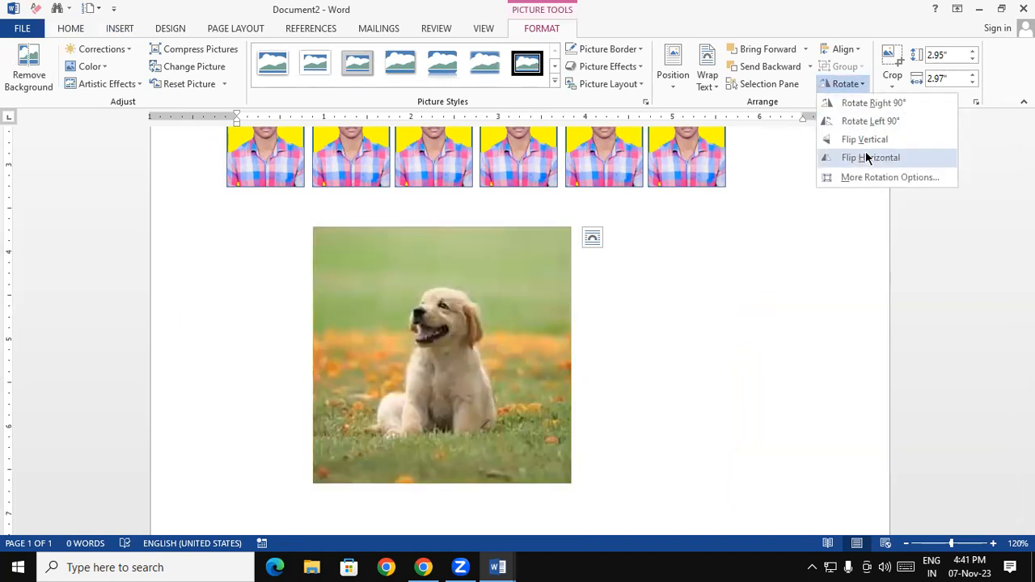
pyautogui.click(865, 157)
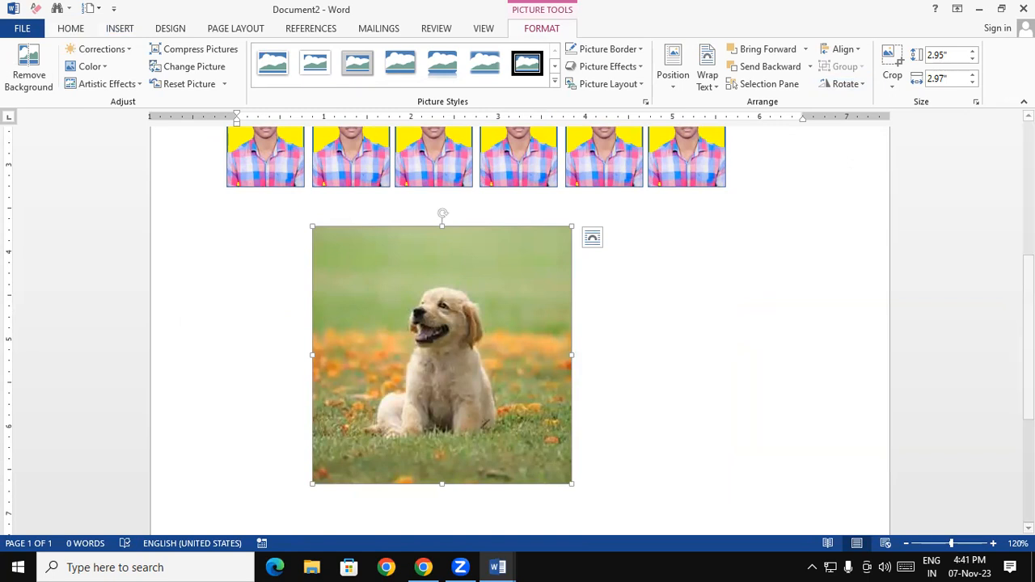
# Crop the dog picture to 1.94" high by 1.64" wide, closely framing the dog
pyautogui.scroll(5, 1012, 259)
pyautogui.scroll(-5, 520, 332)
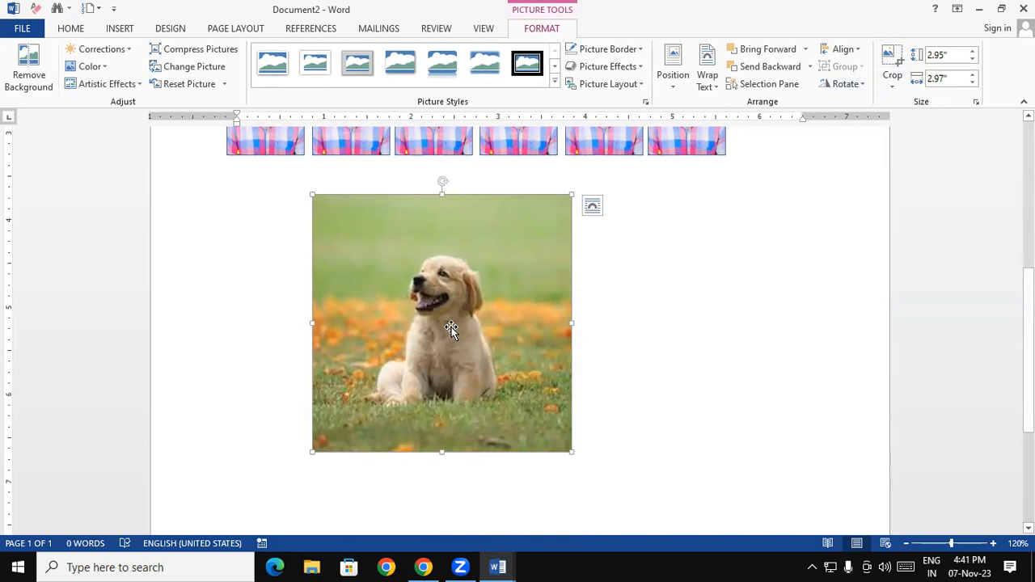
pyautogui.click(890, 65)
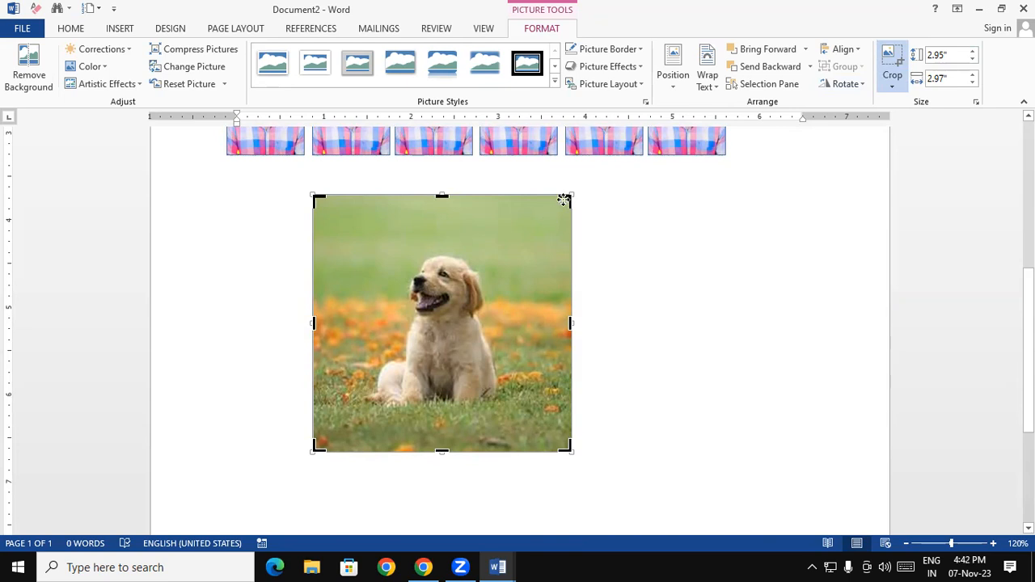
pyautogui.moveTo(564, 201); pyautogui.dragTo(502, 247)
pyautogui.moveTo(318, 447); pyautogui.dragTo(362, 415)
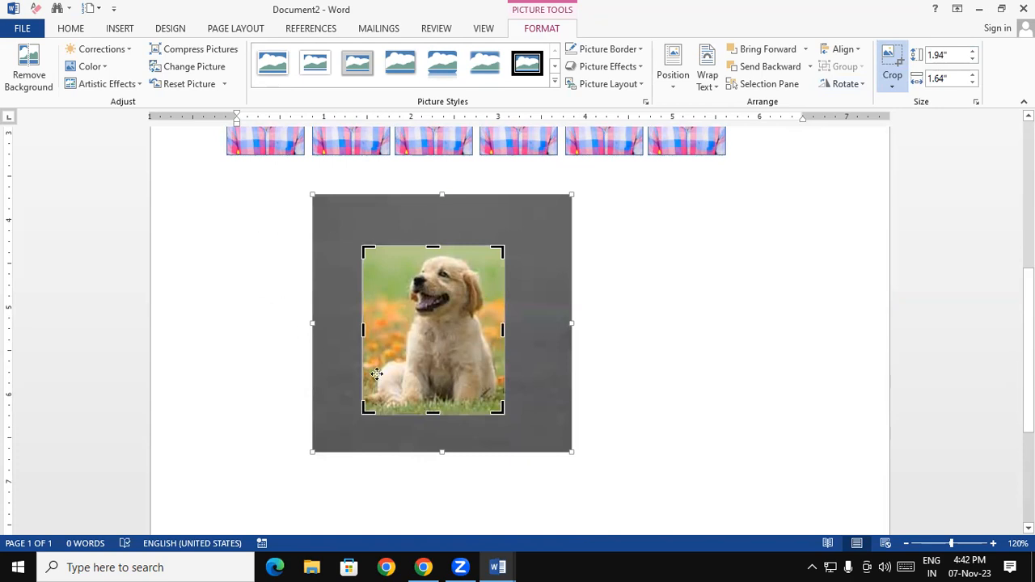
pyautogui.click(887, 53)
# Move the cropped dog picture up and to the left, and shrink it to 1.17" high by 0.98" wide
pyautogui.moveTo(408, 315); pyautogui.dragTo(328, 275)
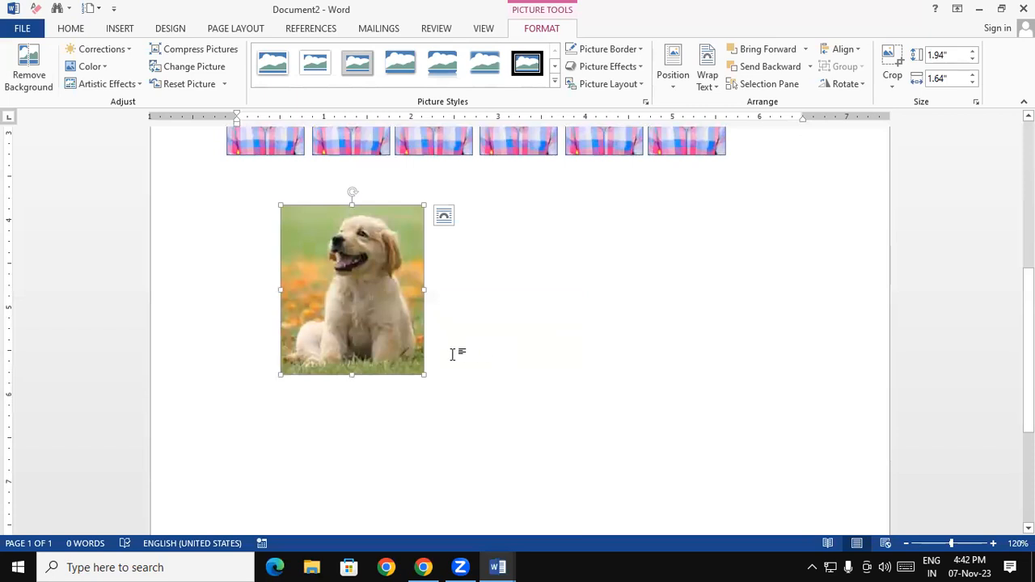
pyautogui.moveTo(425, 375); pyautogui.dragTo(368, 223)
pyautogui.scroll(3, 1012, 304)
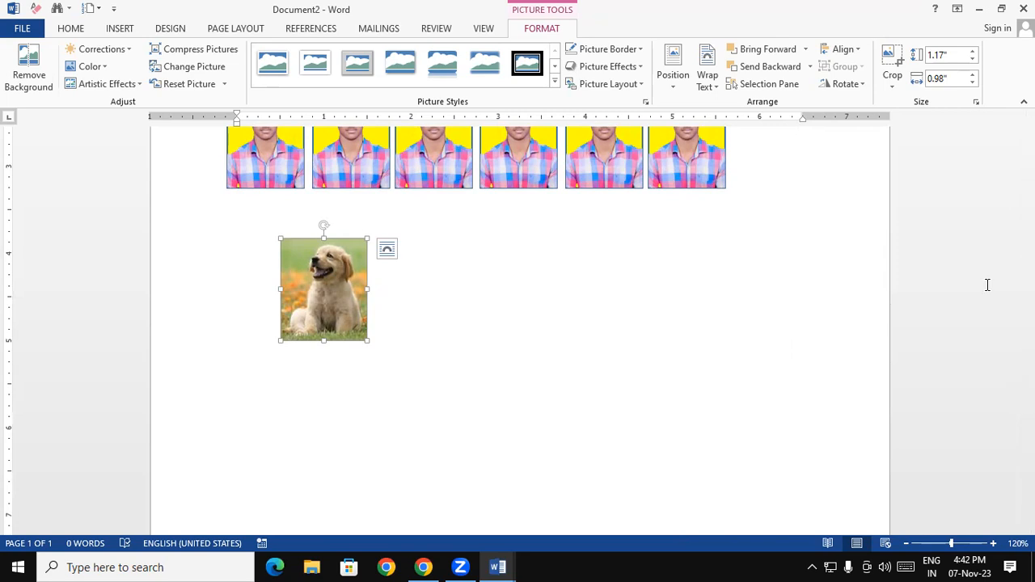
# Set the dog picture's height to 3", its width to 1", and its height to 3" again
pyautogui.click(930, 55)
pyautogui.write('3')
pyautogui.press('Return')
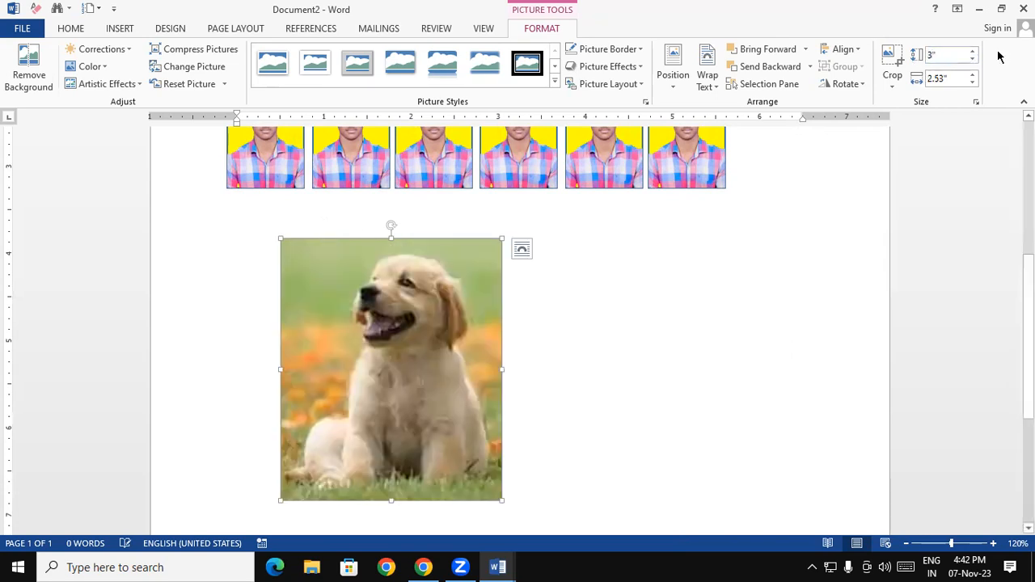
pyautogui.click(952, 79)
pyautogui.write('1')
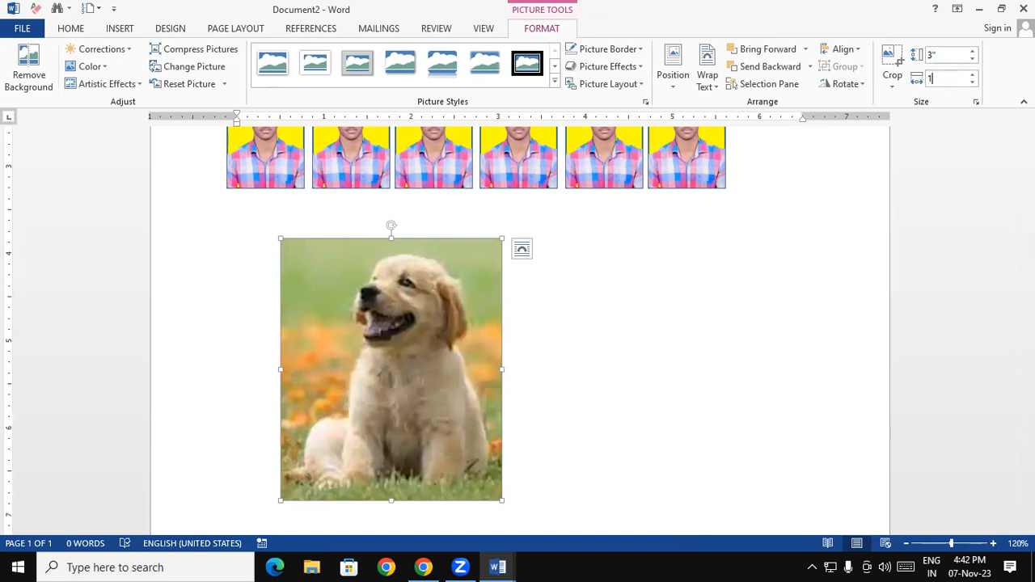
pyautogui.press('Return')
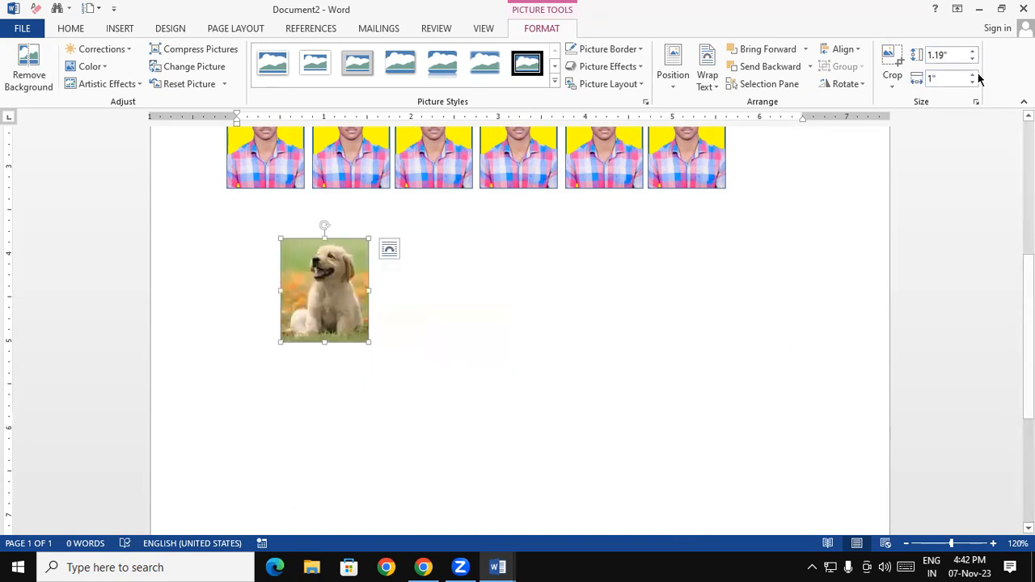
pyautogui.click(934, 55)
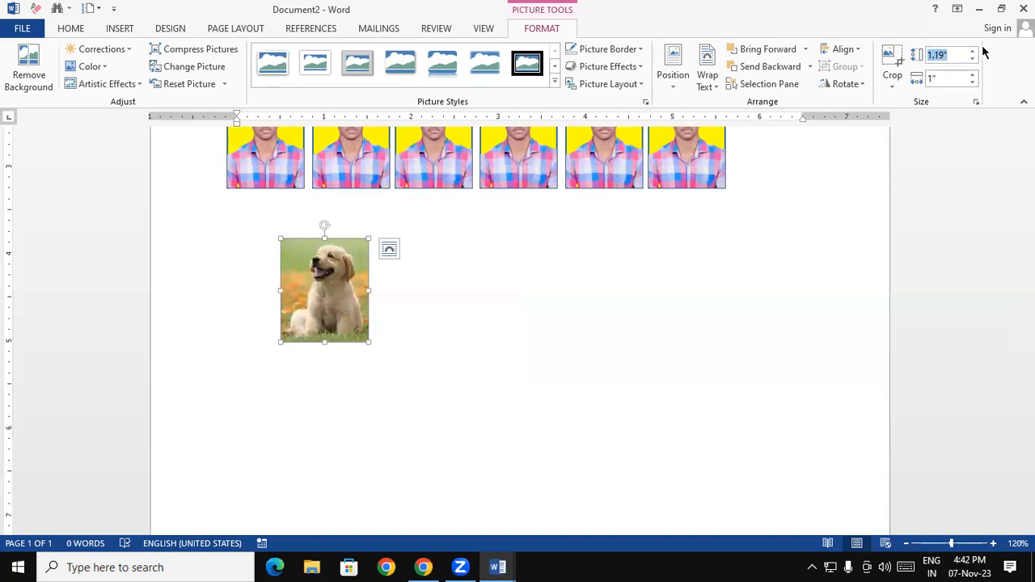
pyautogui.write('3')
pyautogui.press('Return')
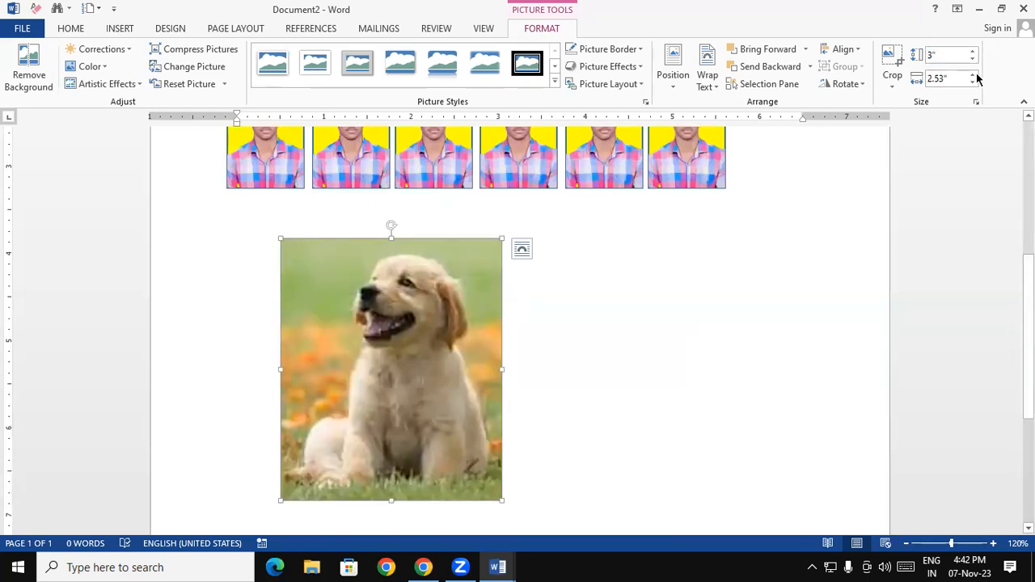
# Increase the dog picture's width in increments to 3", and decrease it in increments to 2.2"
pyautogui.click(973, 74)
pyautogui.click(973, 75)
pyautogui.click(973, 73)
pyautogui.click(973, 74)
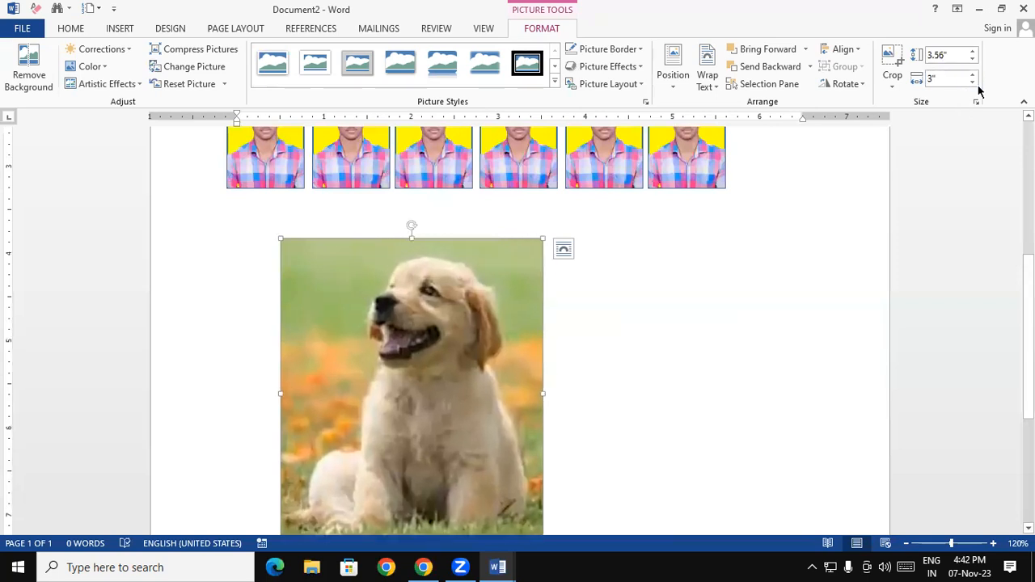
pyautogui.click(973, 82)
pyautogui.click(973, 81)
pyautogui.click(973, 82)
pyautogui.click(974, 82)
pyautogui.click(974, 82)
pyautogui.click(973, 82)
pyautogui.click(973, 82)
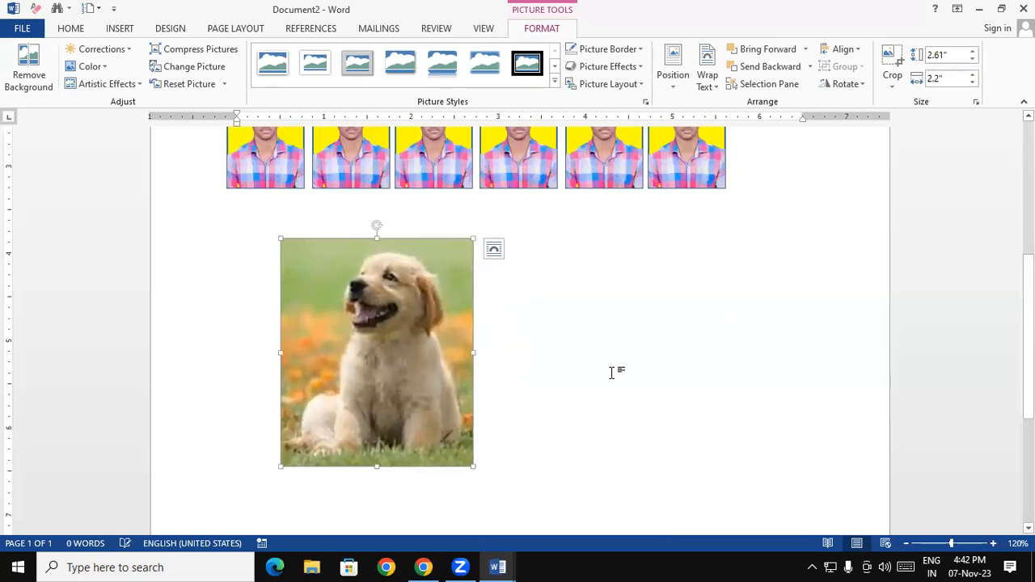
# Apply the metallic oval frame picture style to the whole grouped first row of portraits
pyautogui.scroll(5, 613, 374)
pyautogui.moveTo(1031, 243); pyautogui.dragTo(1031, 204)
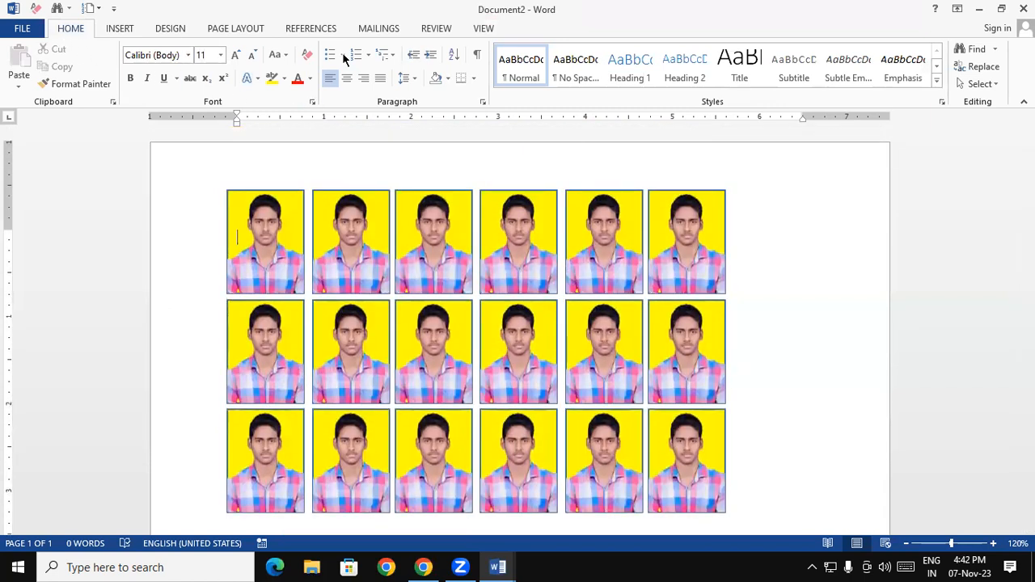
pyautogui.click(427, 203)
pyautogui.click(621, 29)
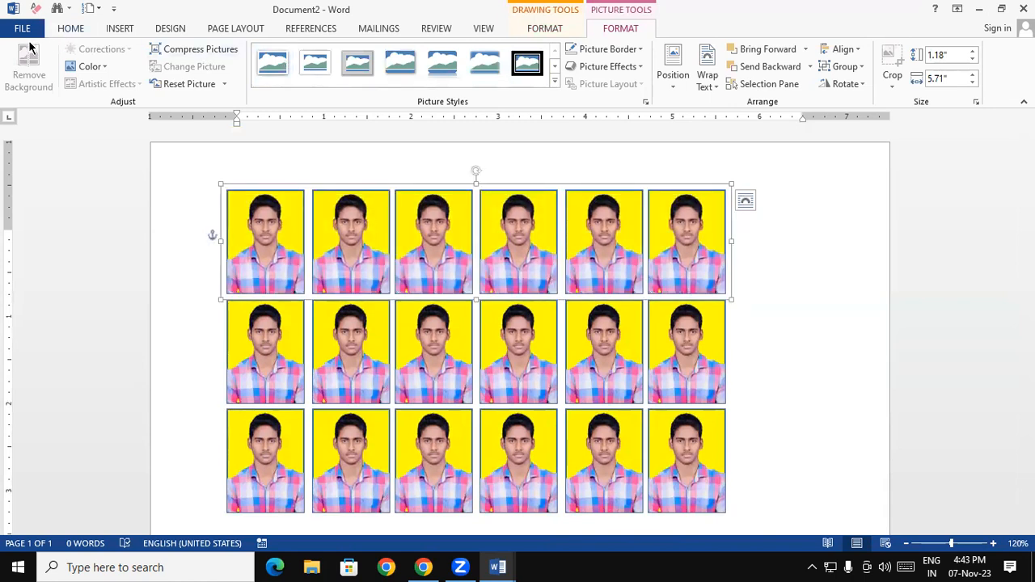
pyautogui.click(813, 282)
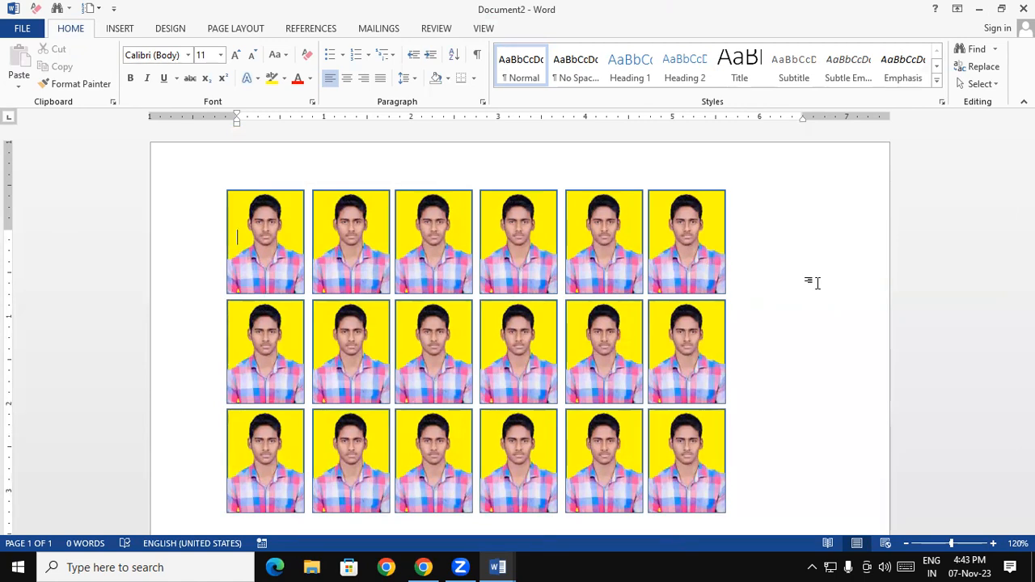
pyautogui.click(636, 222)
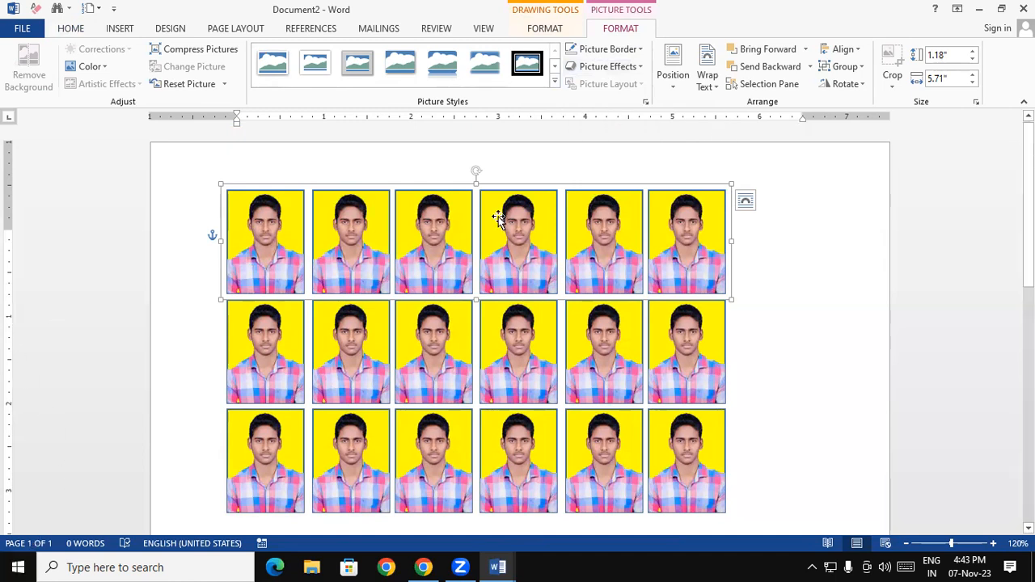
pyautogui.click(458, 238)
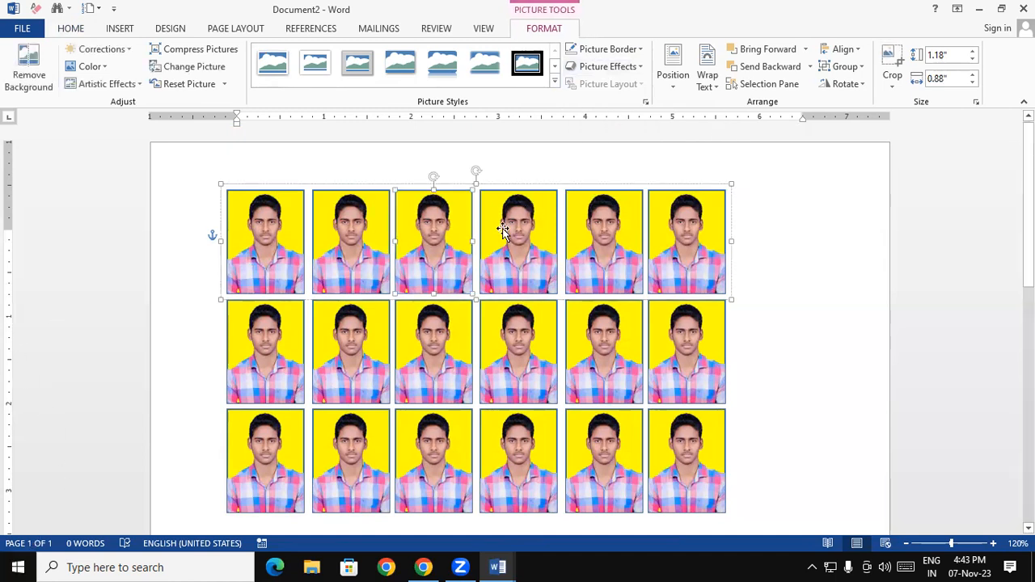
pyautogui.click(555, 80)
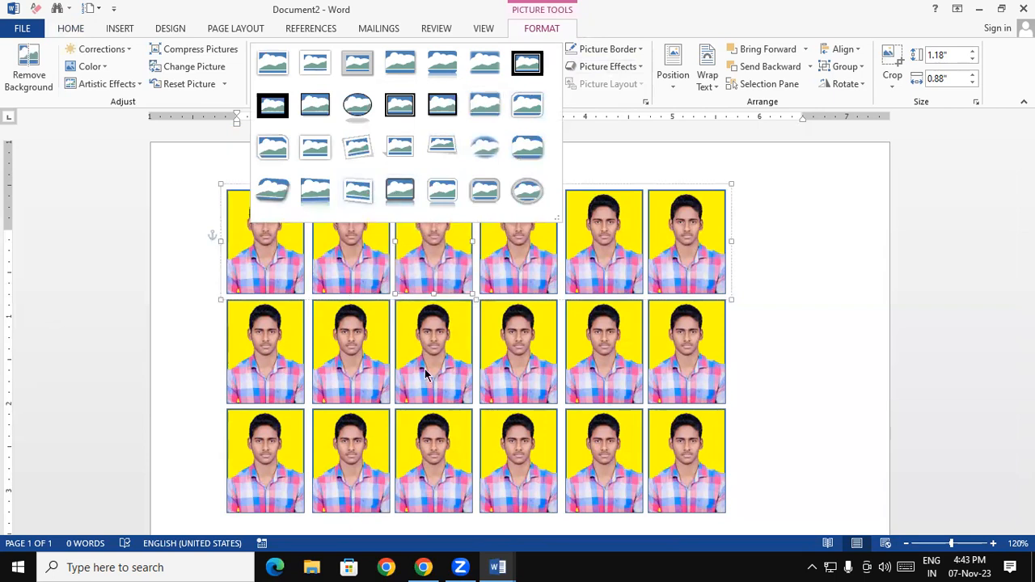
pyautogui.press('Escape')
pyautogui.click(724, 235)
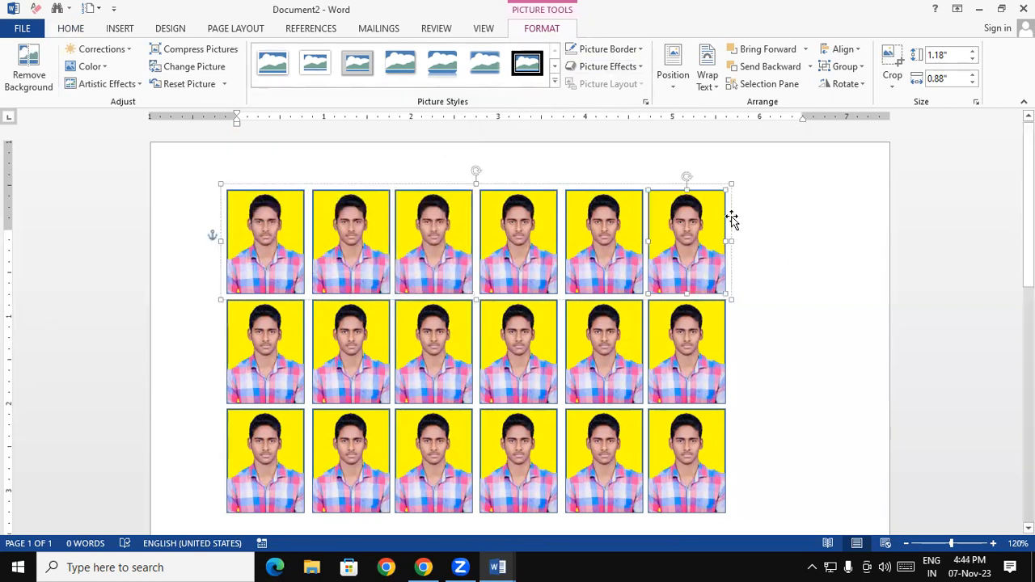
pyautogui.click(731, 221)
pyautogui.click(555, 82)
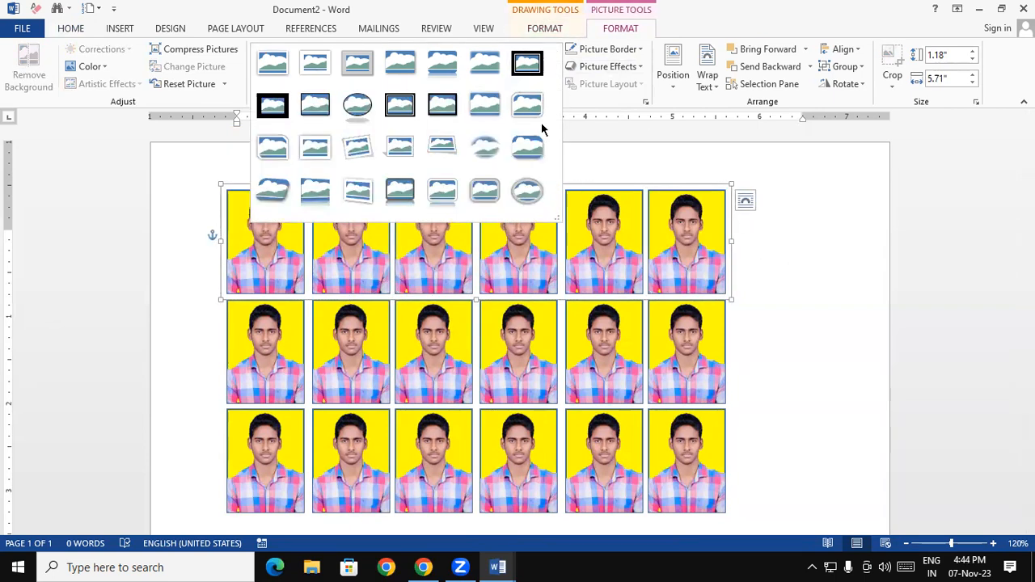
pyautogui.click(524, 193)
pyautogui.click(825, 339)
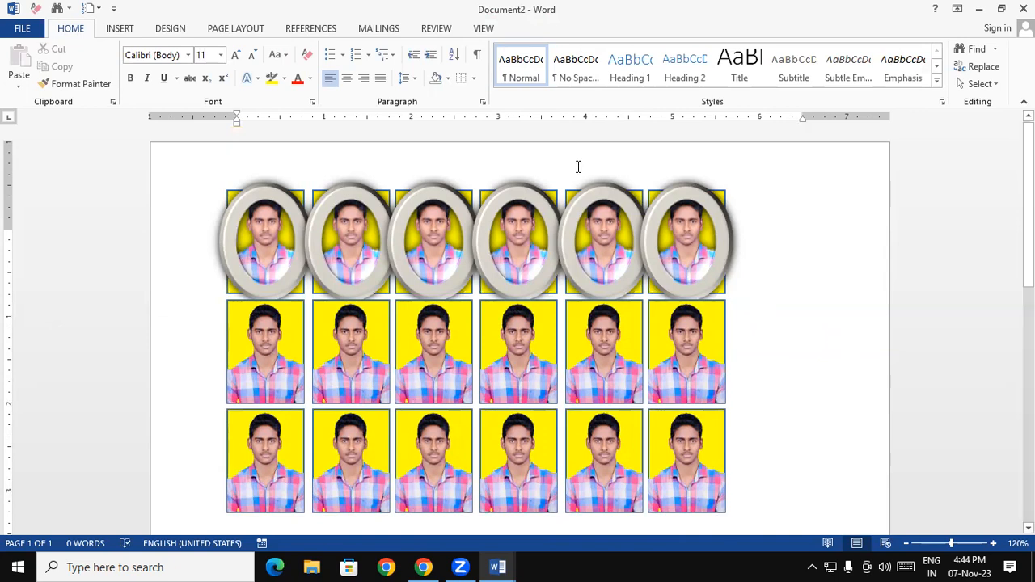
pyautogui.click(421, 205)
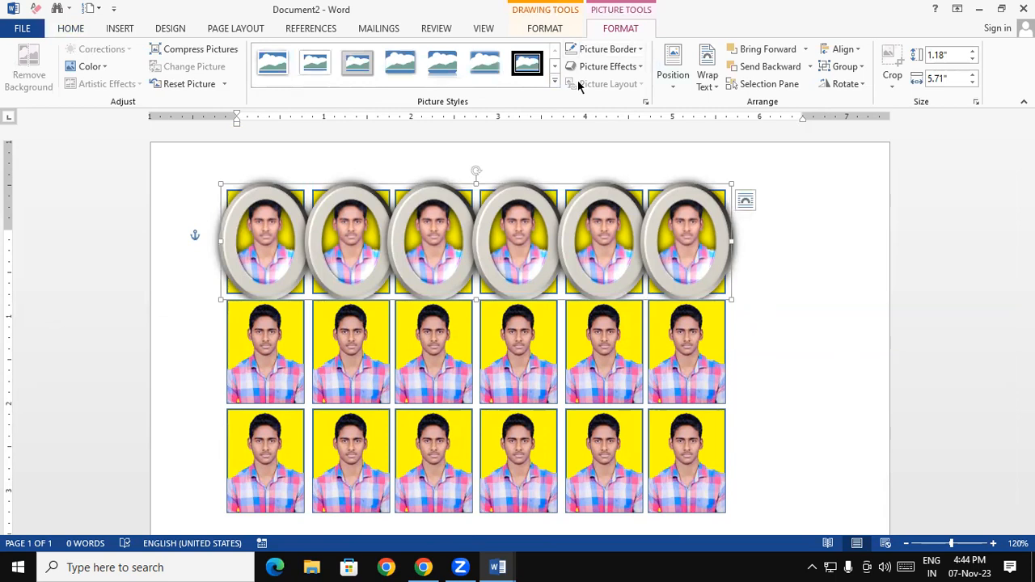
pyautogui.click(766, 257)
pyautogui.click(129, 28)
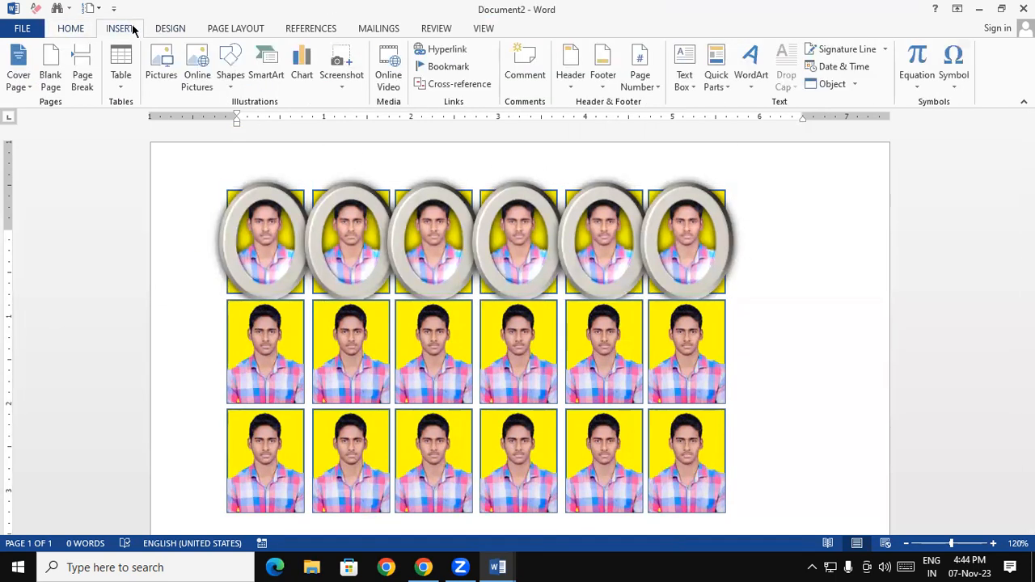
pyautogui.click(222, 81)
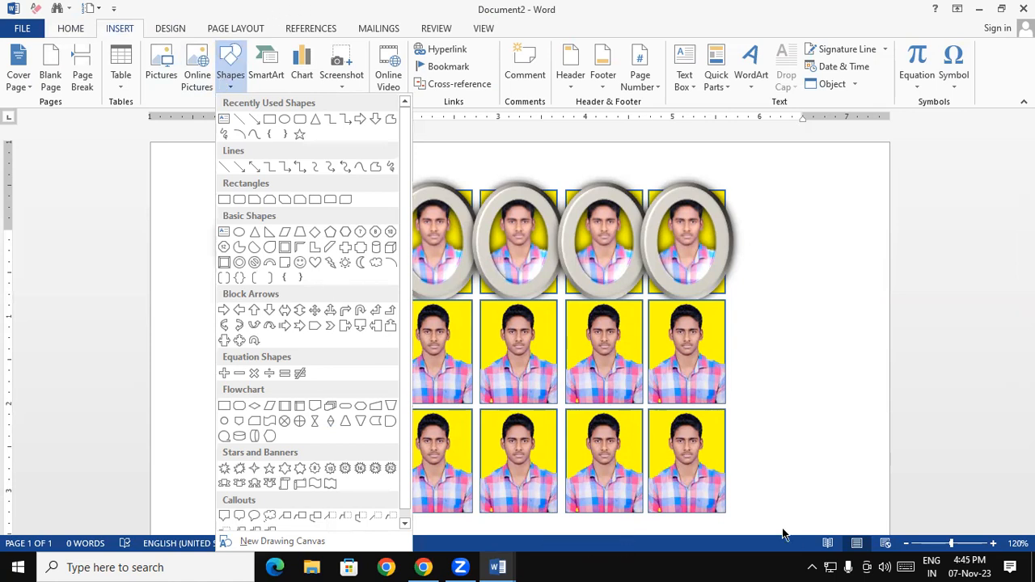
pyautogui.click(785, 286)
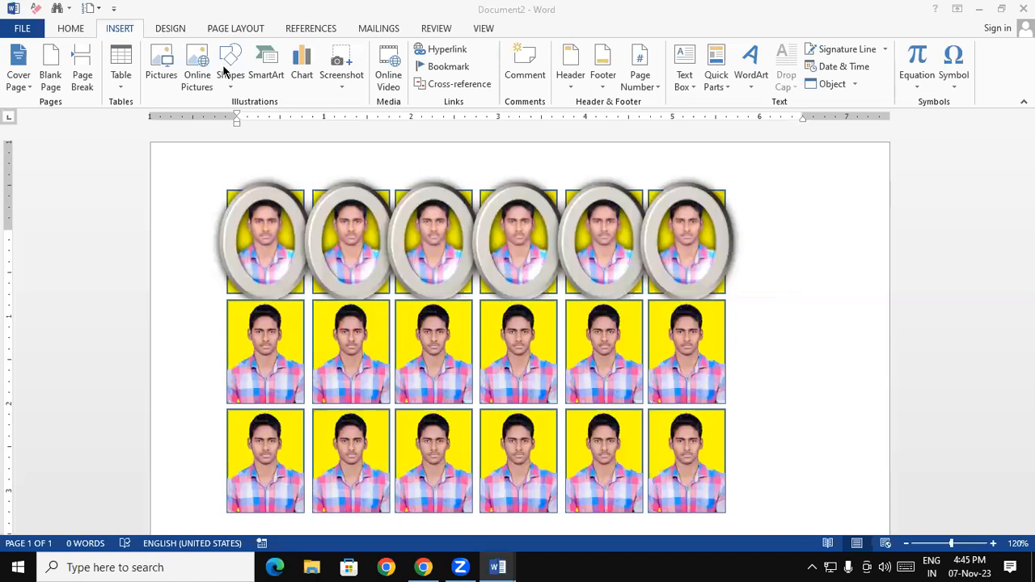
pyautogui.click(325, 225)
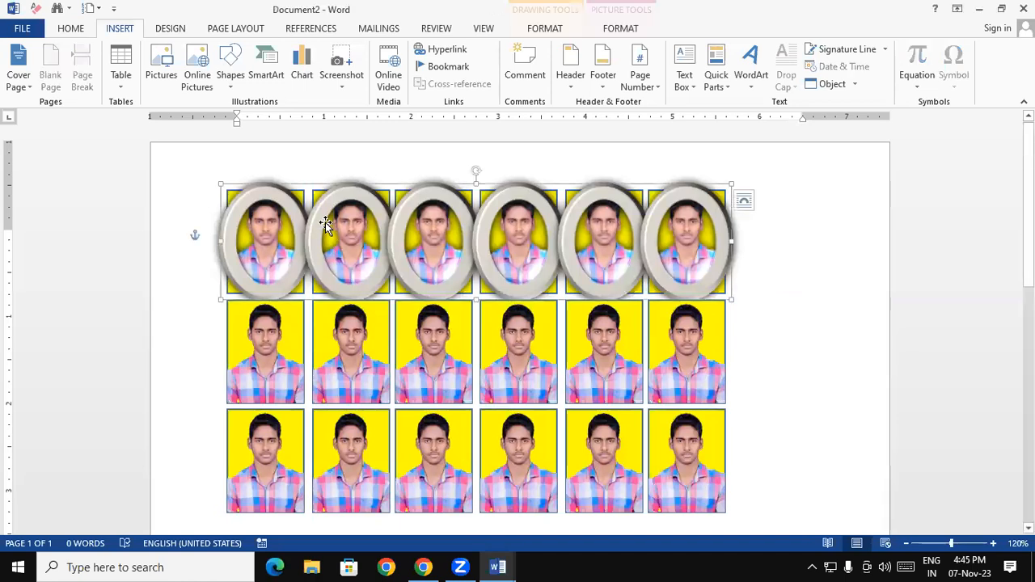
pyautogui.click(608, 28)
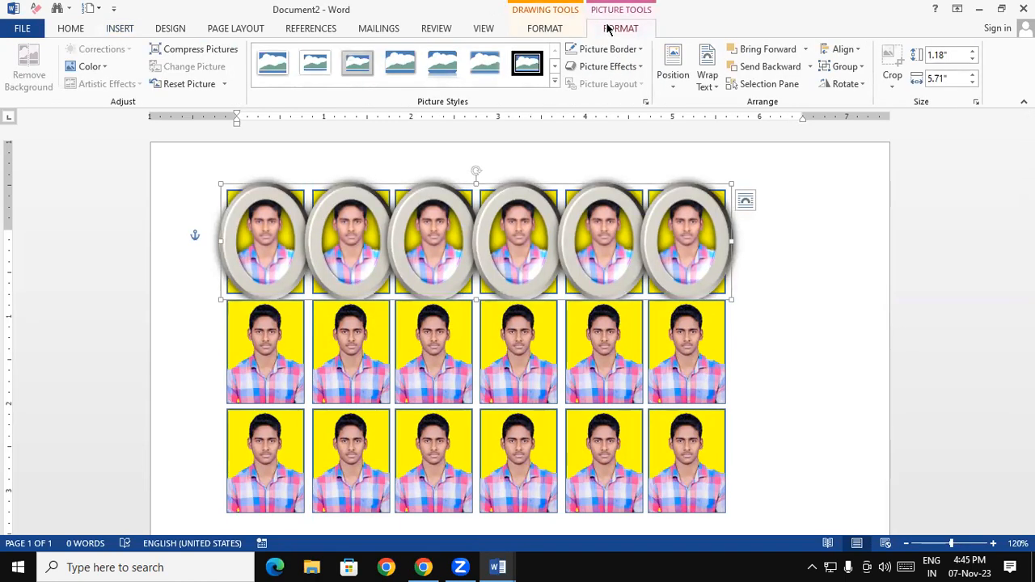